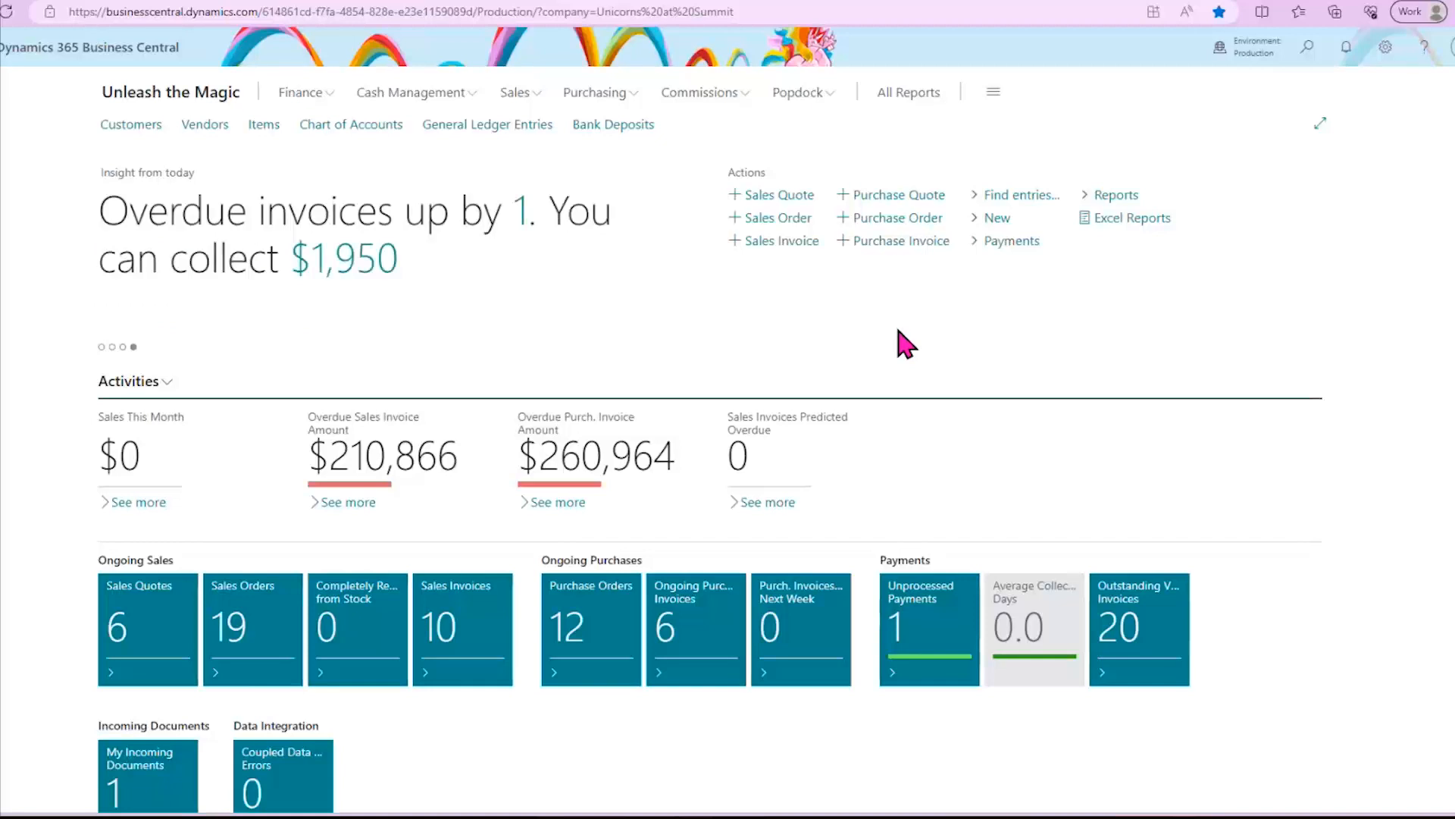
- Open Assisted Setup and rerun the Outlook Add-in Centralized Deployment guide under Do more with Business Central
click(1386, 62)
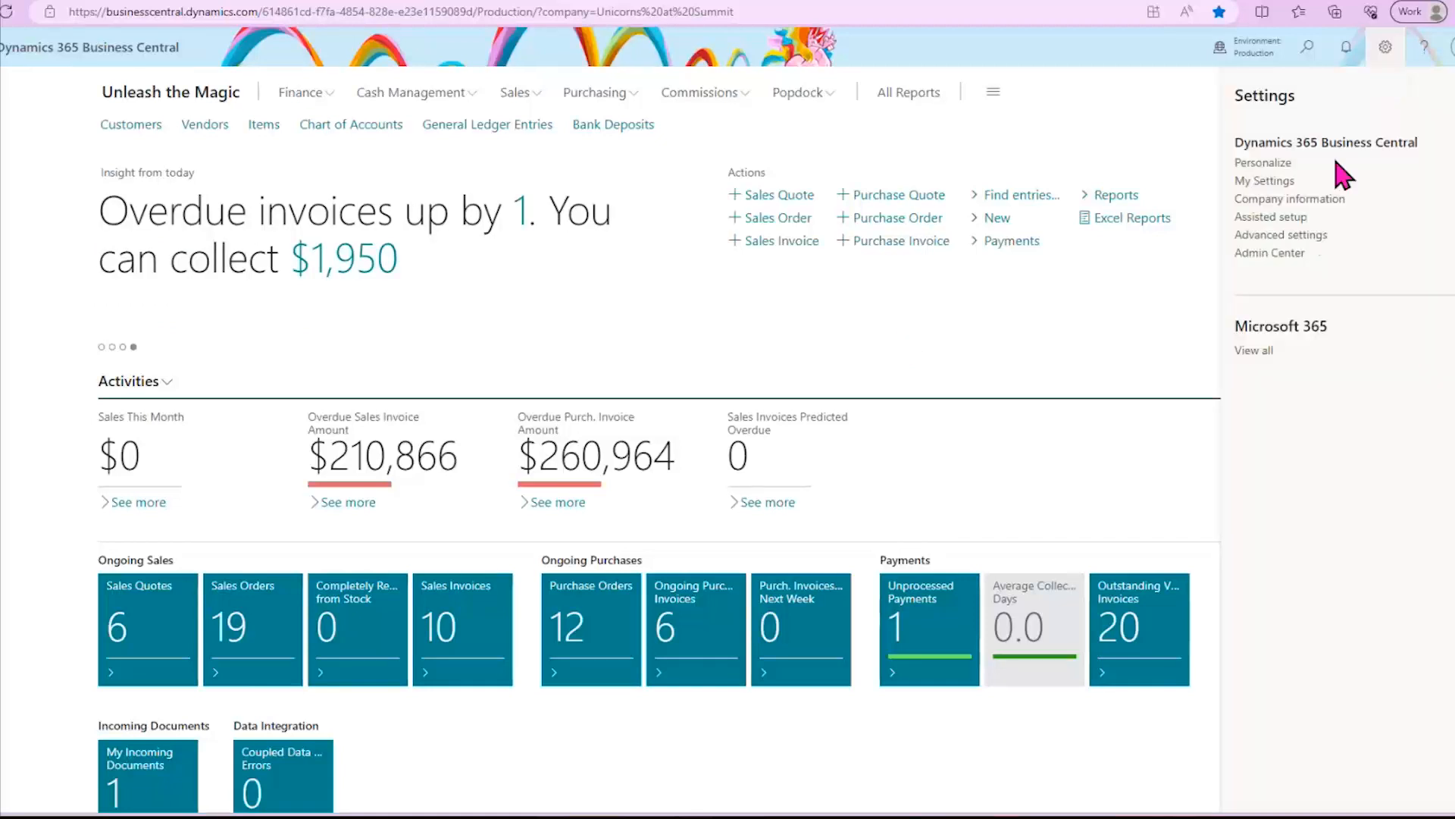
click(1294, 220)
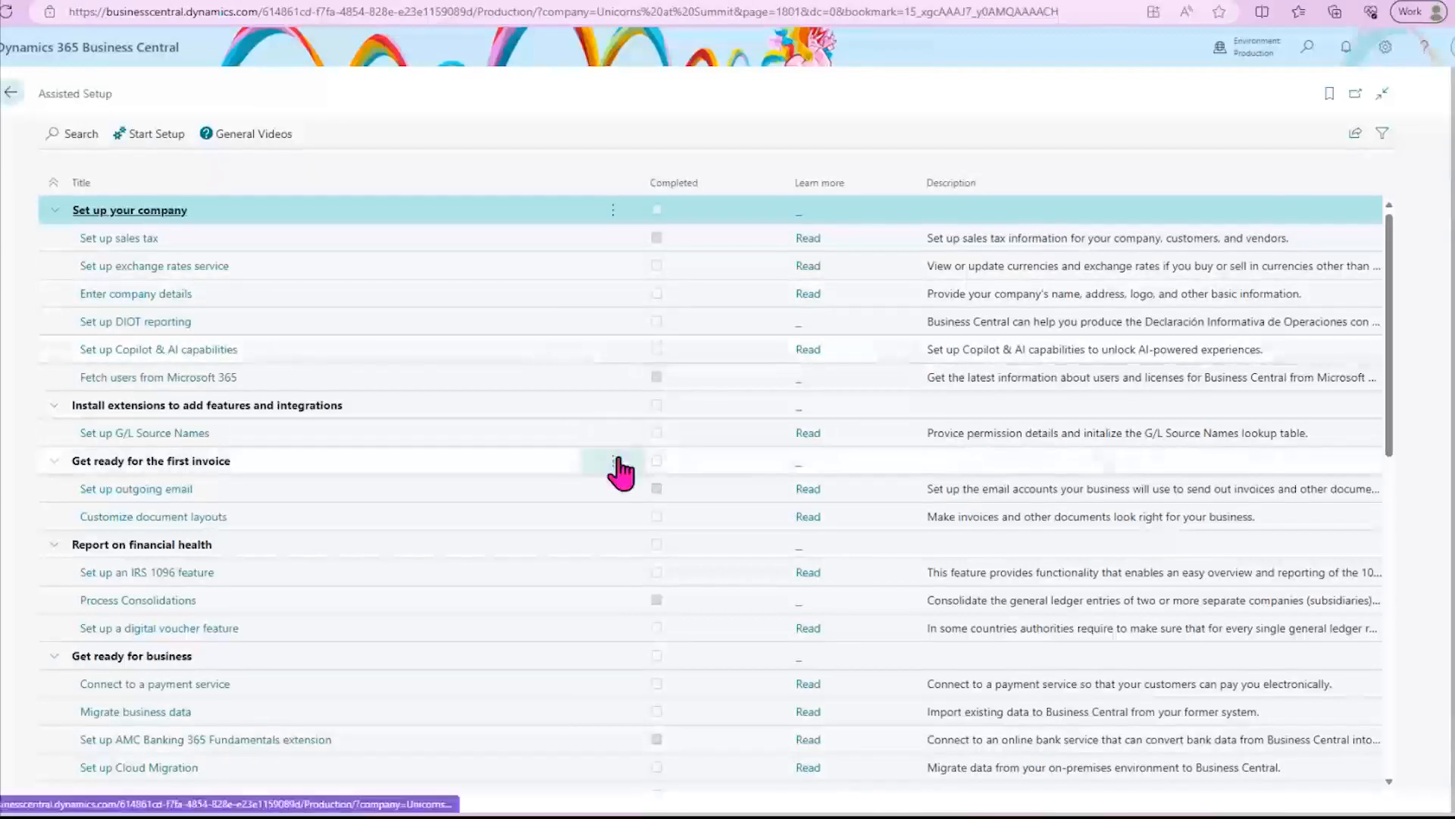
scroll(614, 490, down, 1)
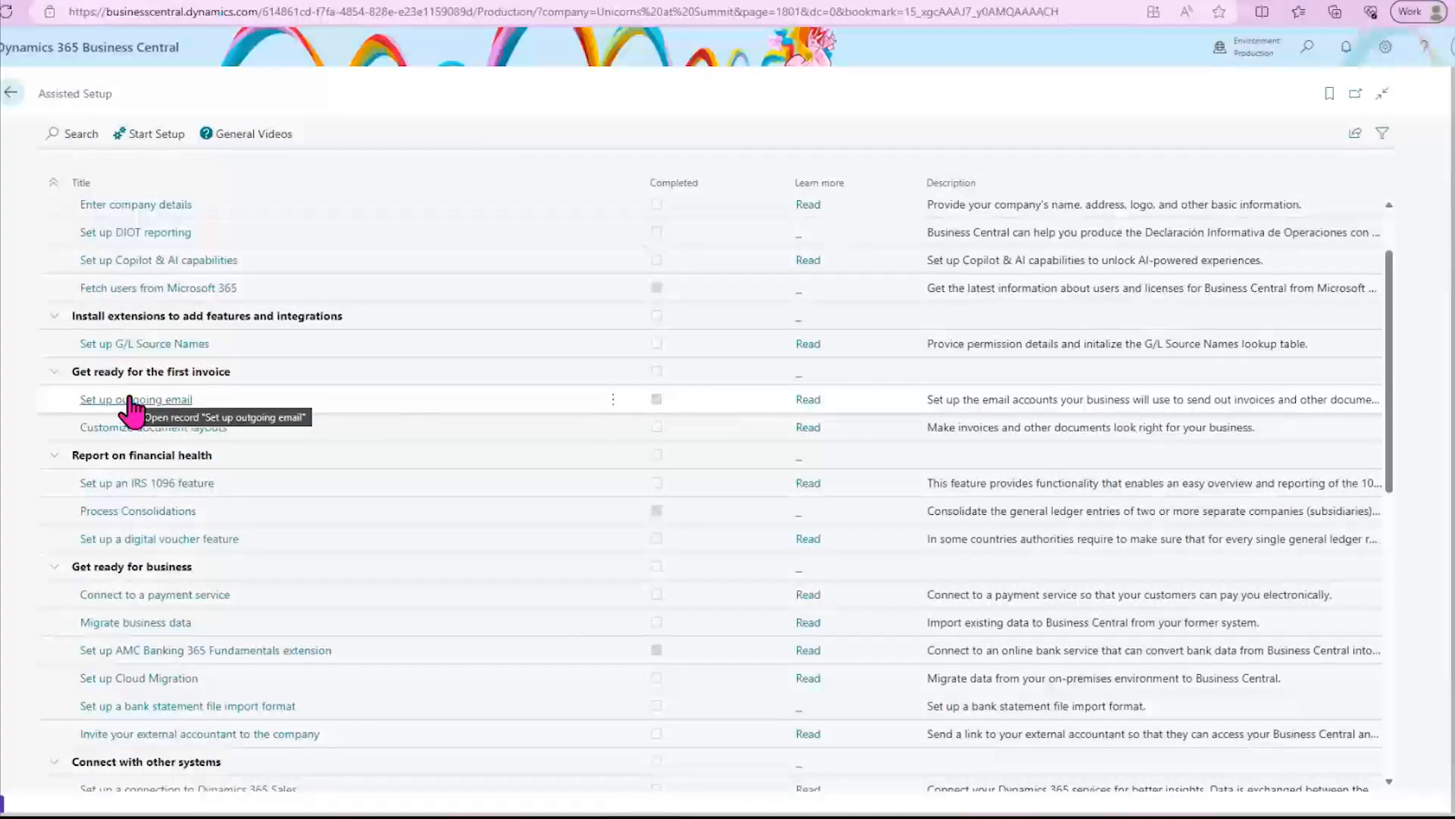
scroll(133, 410, down, 2)
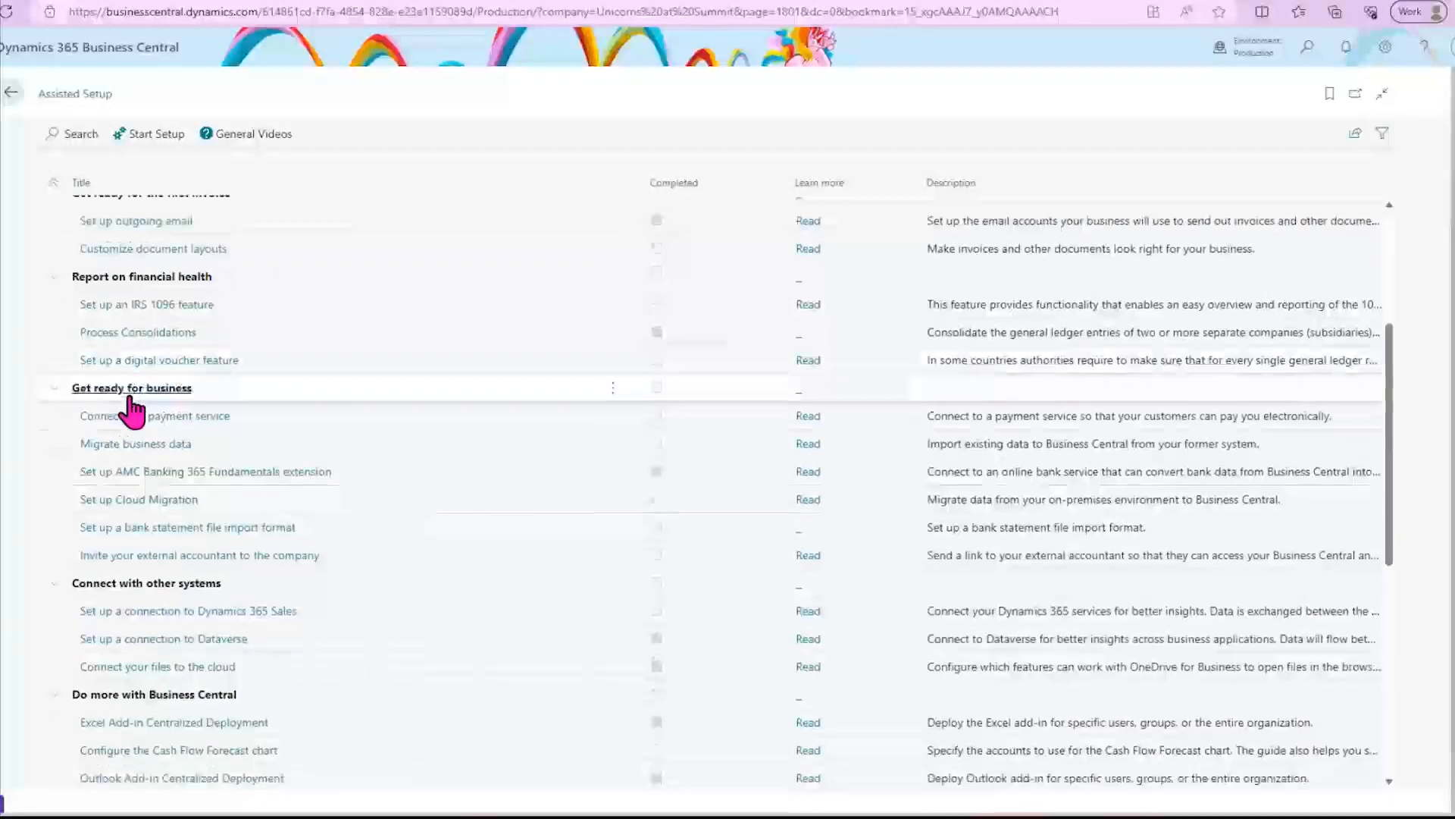
scroll(465, 416, down, 2)
scroll(465, 418, down, 3)
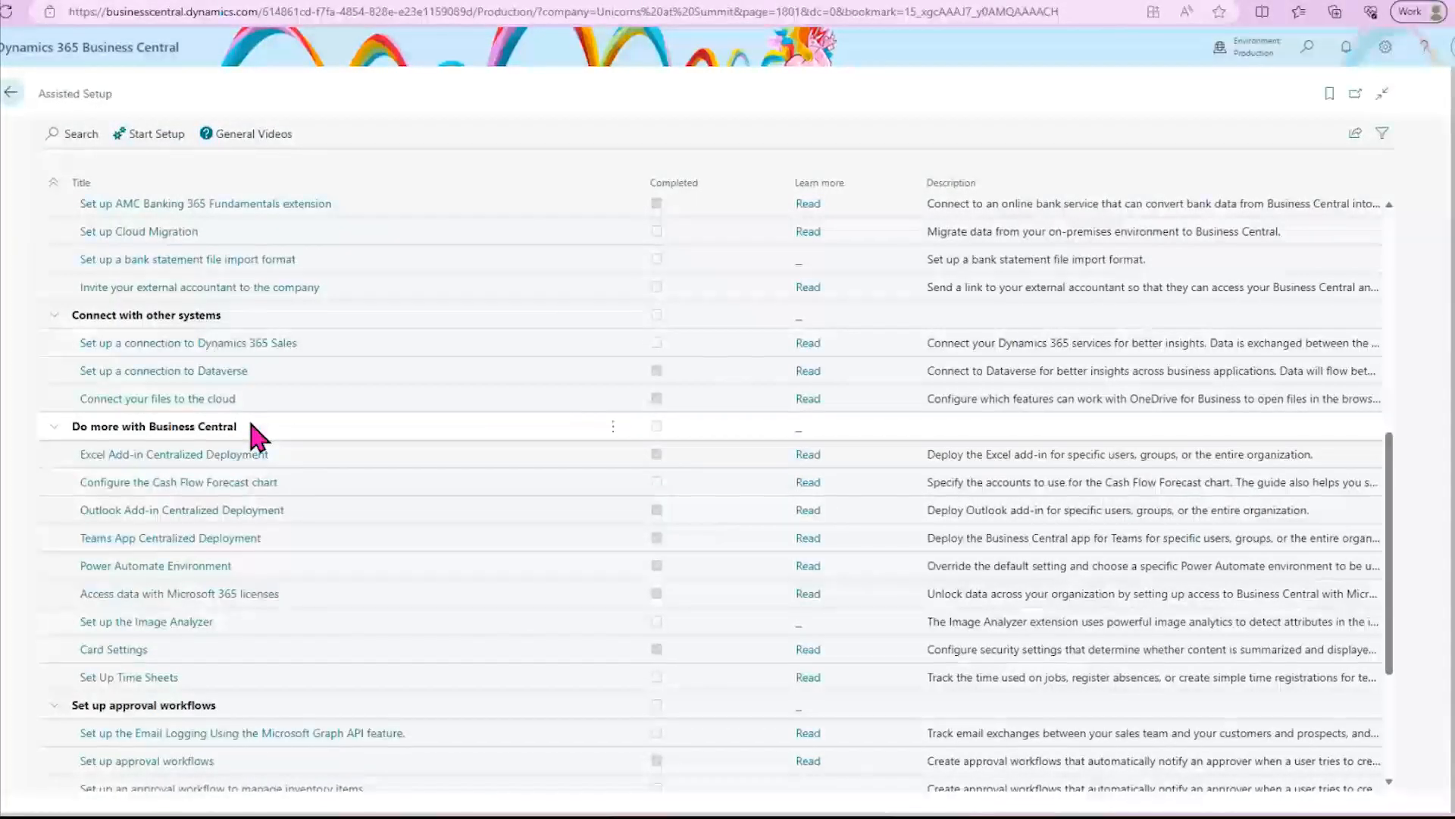
click(207, 513)
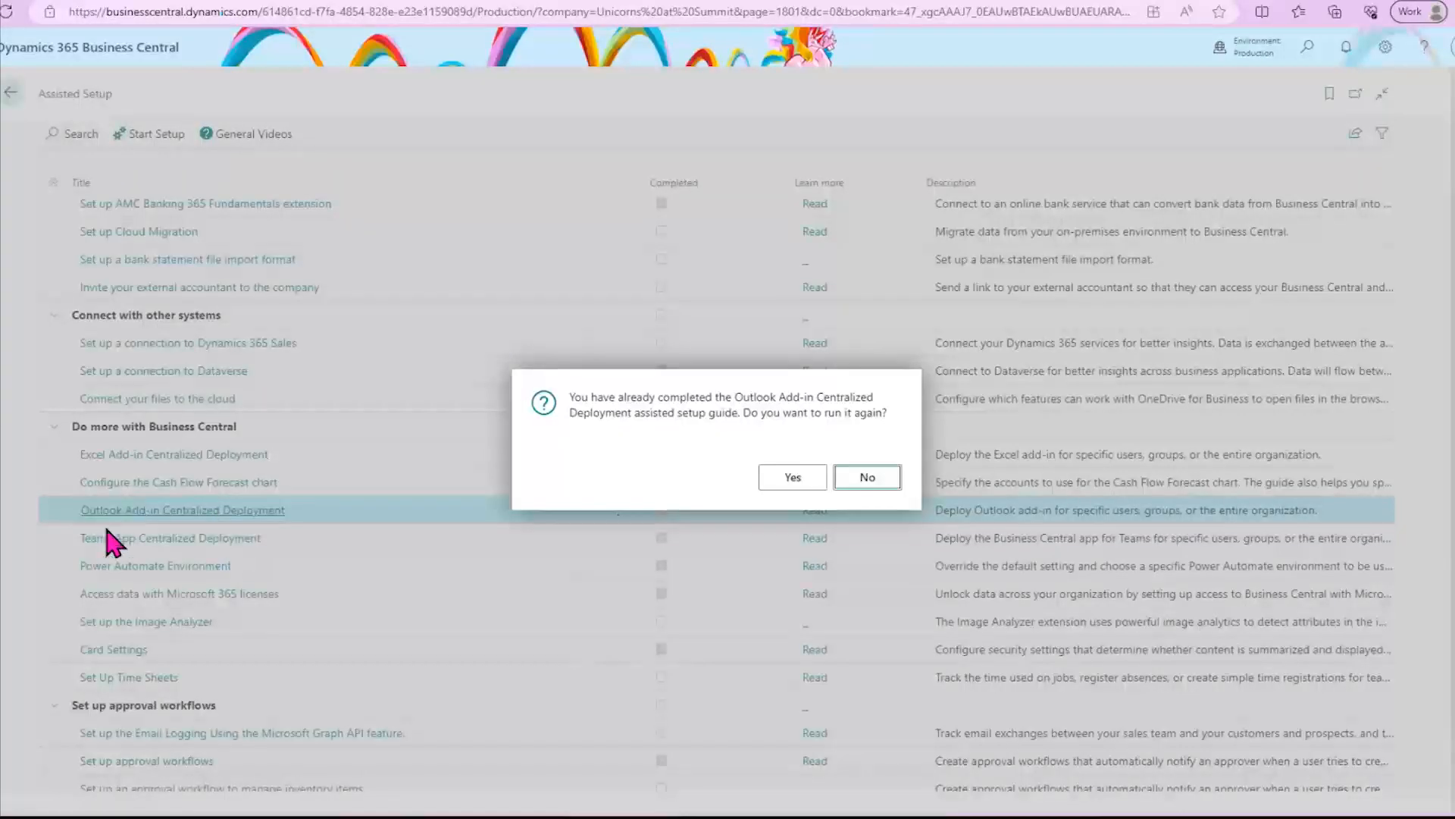
click(794, 482)
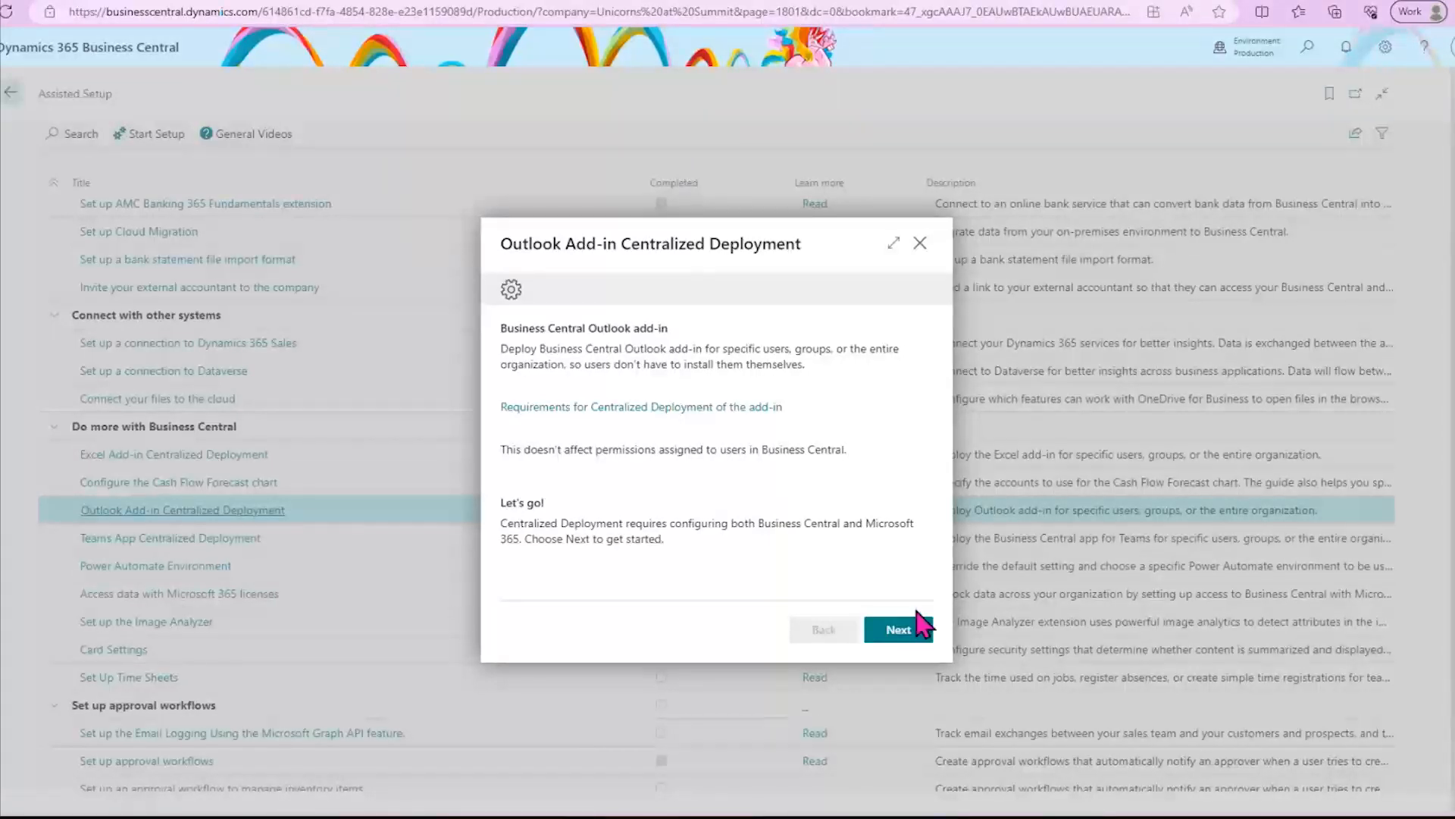
- Accept the privacy notice in the deployment guide and download the Document View and Contact Insights add-ins
click(894, 629)
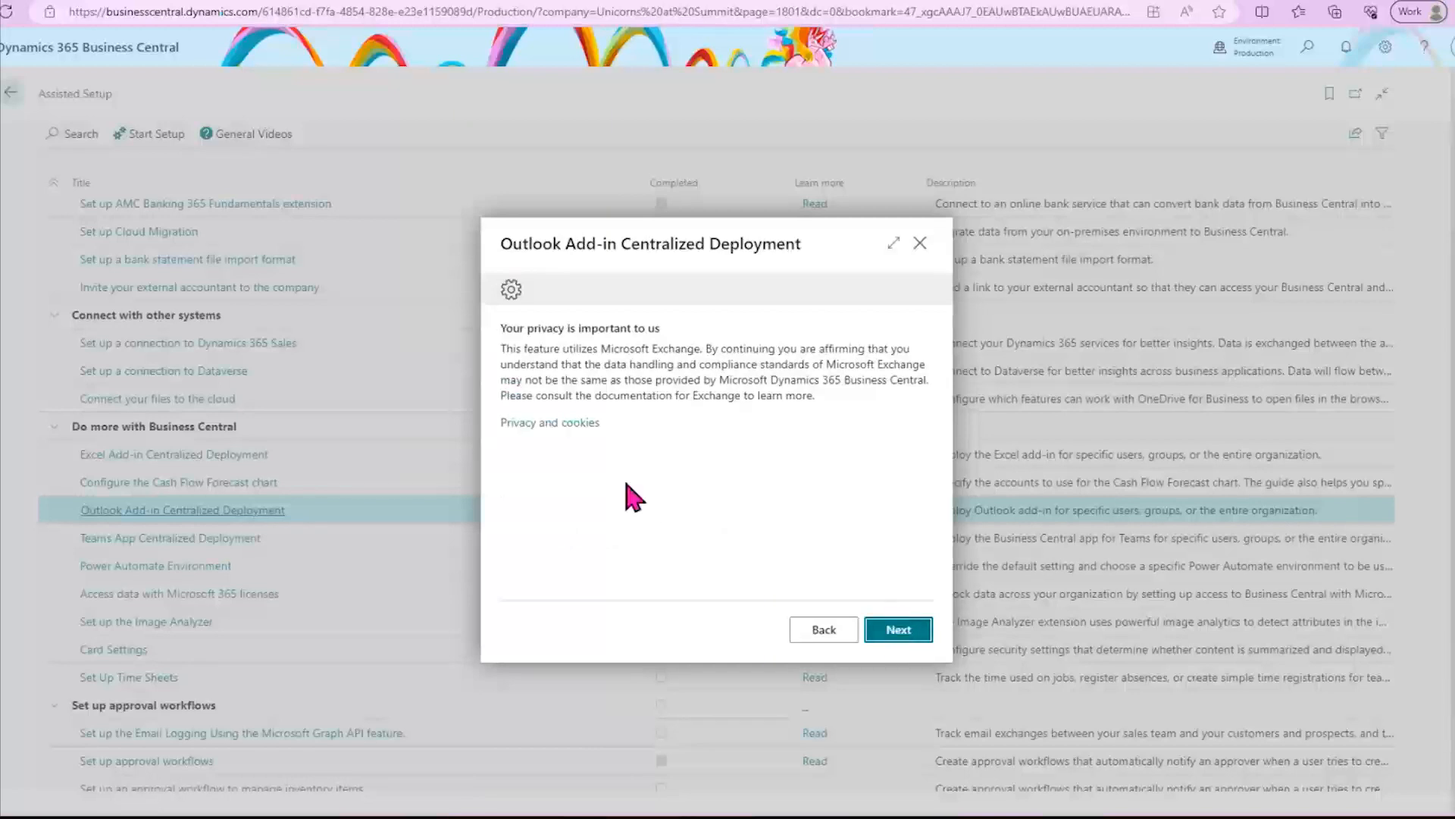
click(898, 630)
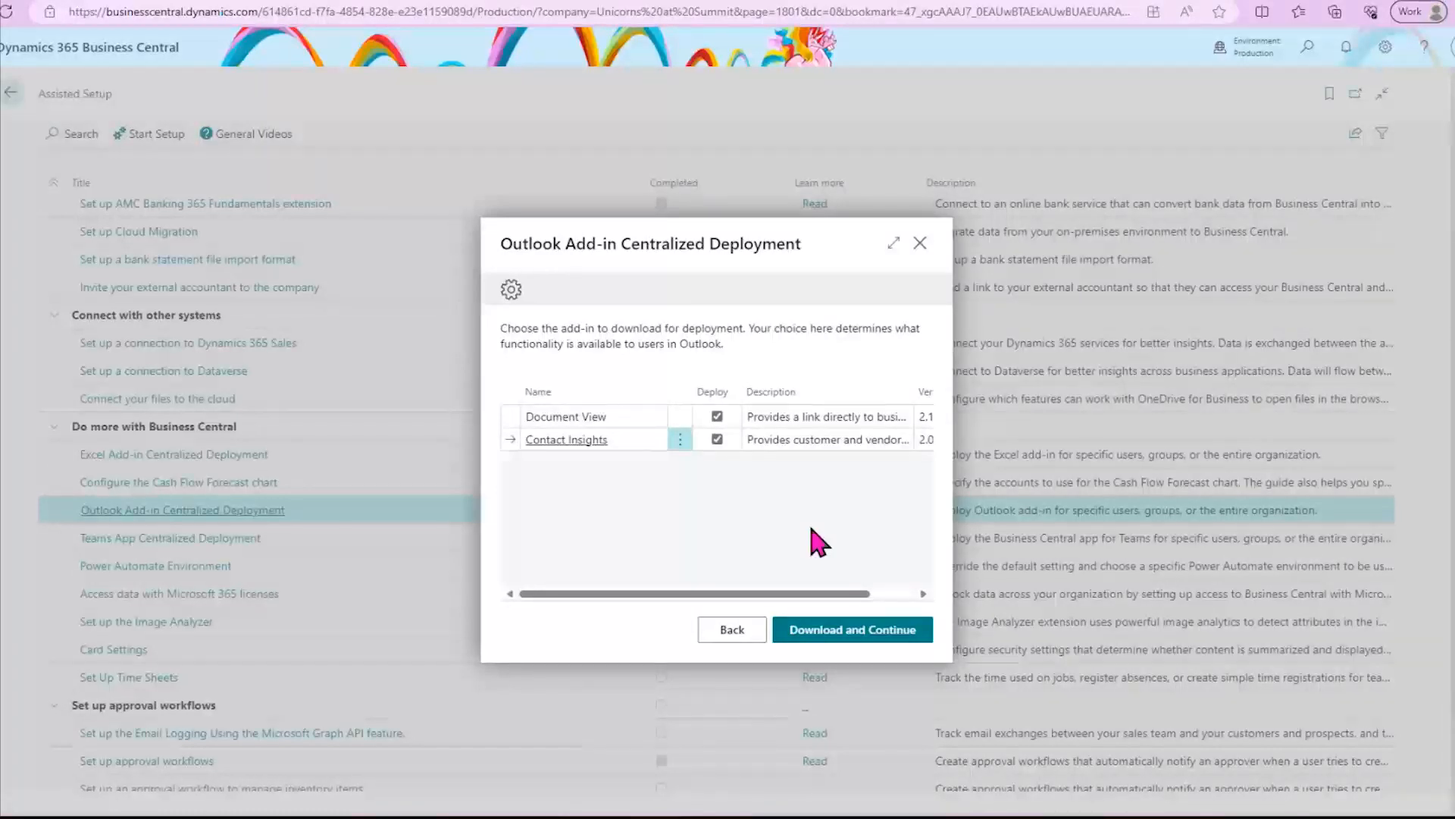
drag(707, 594, 559, 595)
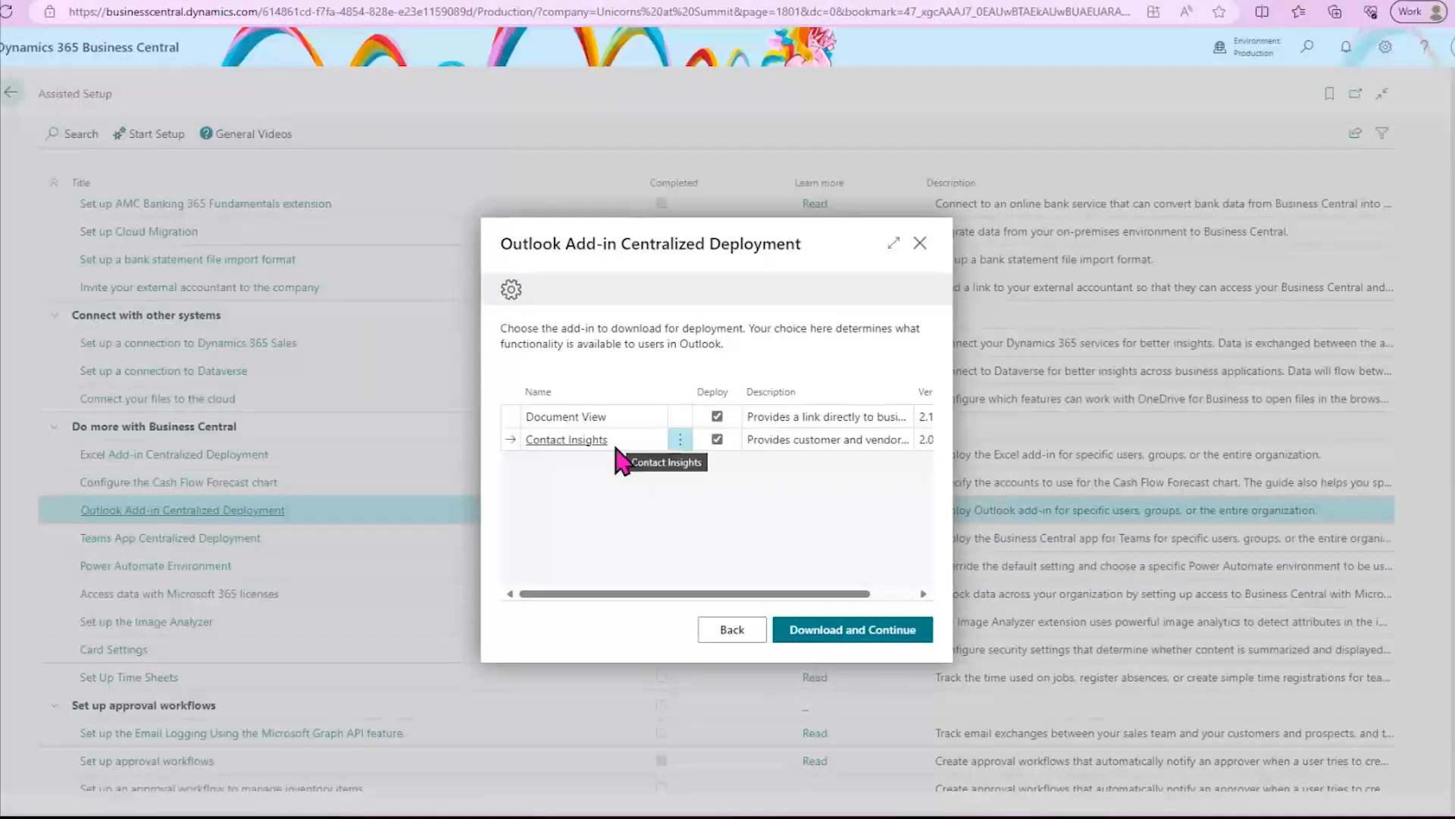
click(869, 635)
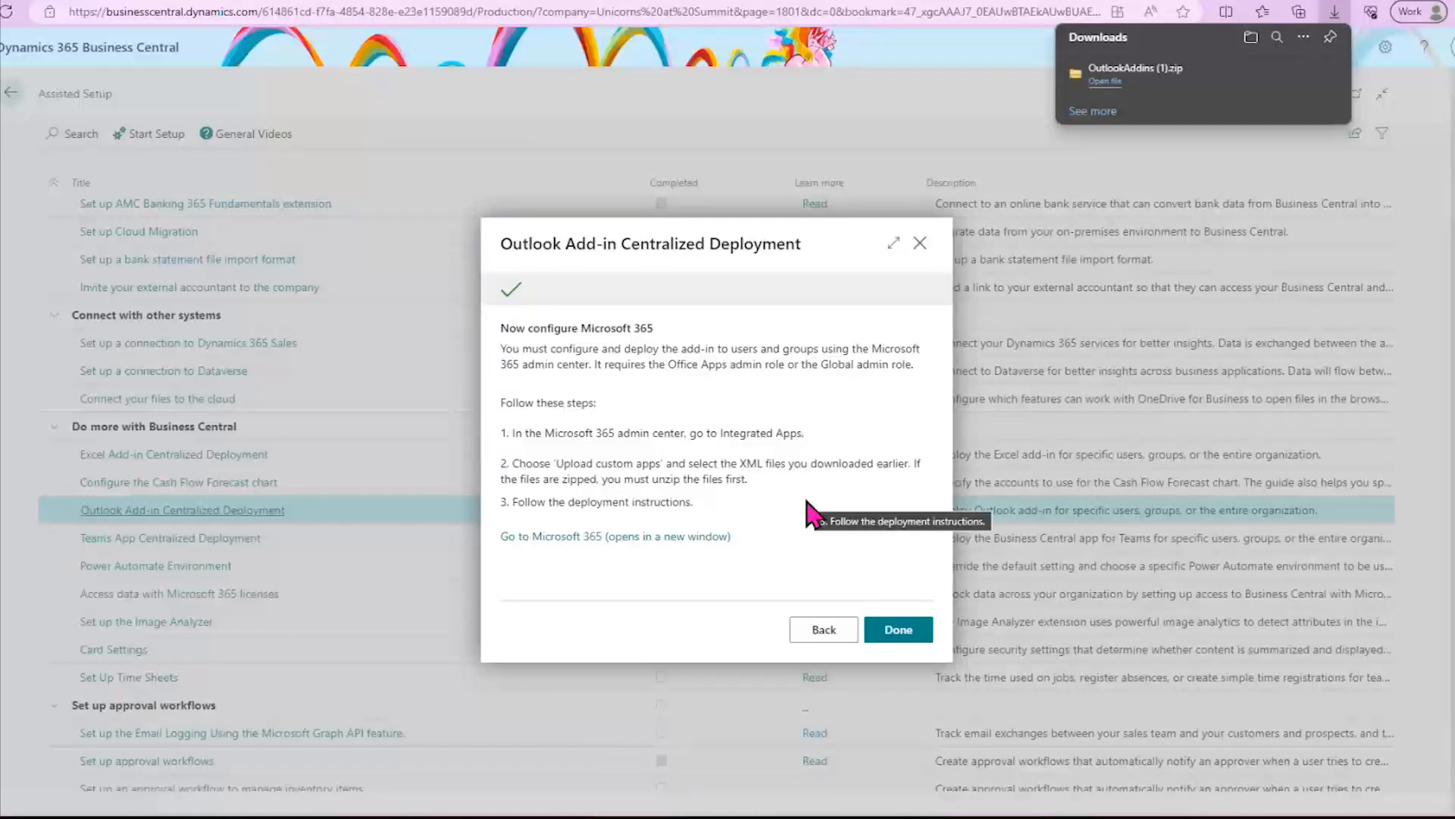
- Try to deploy Contact Insights.xml from the device as a custom Office Add-in in the Microsoft 365 admin center's Integrated apps
click(673, 539)
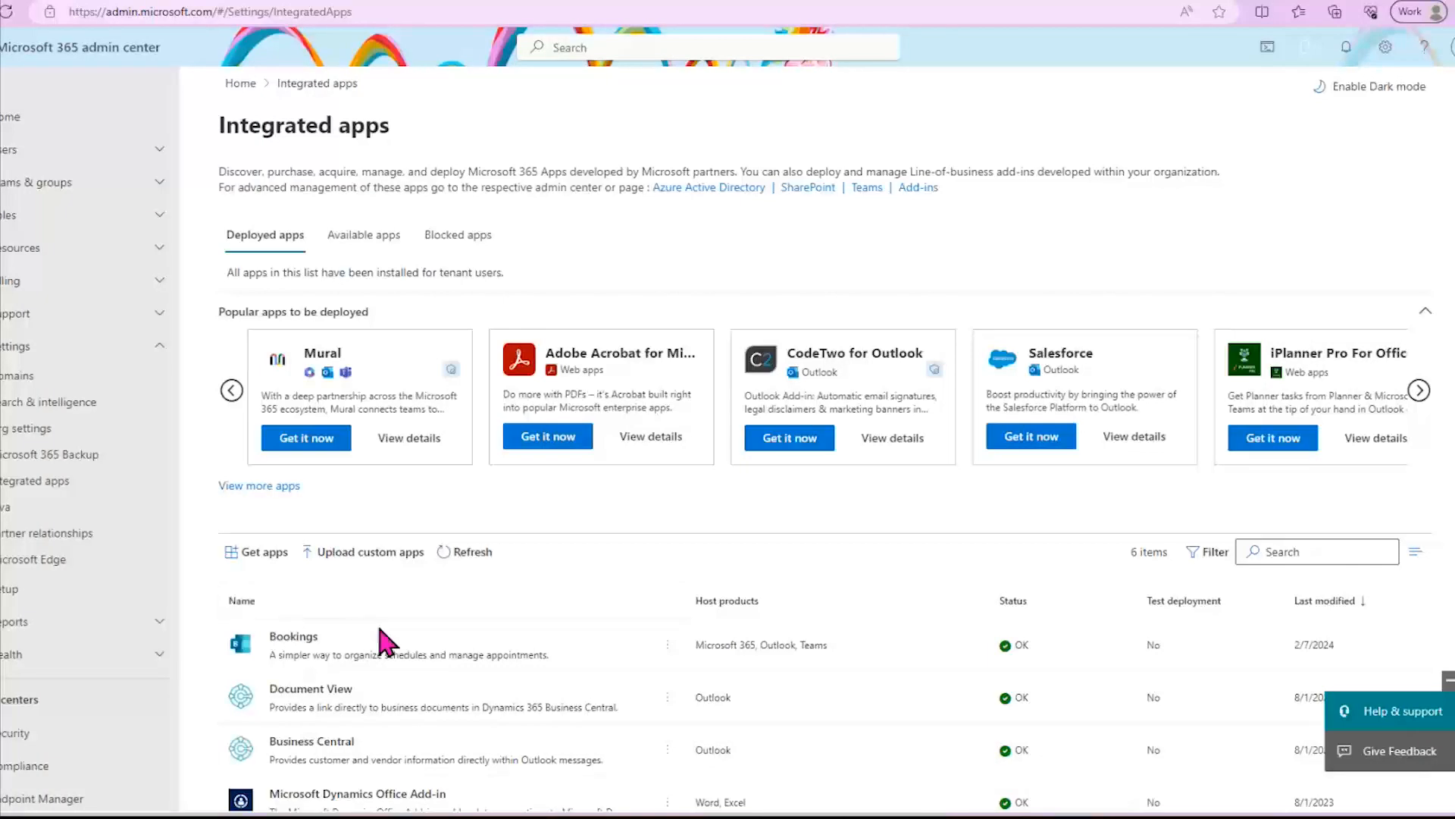
click(356, 558)
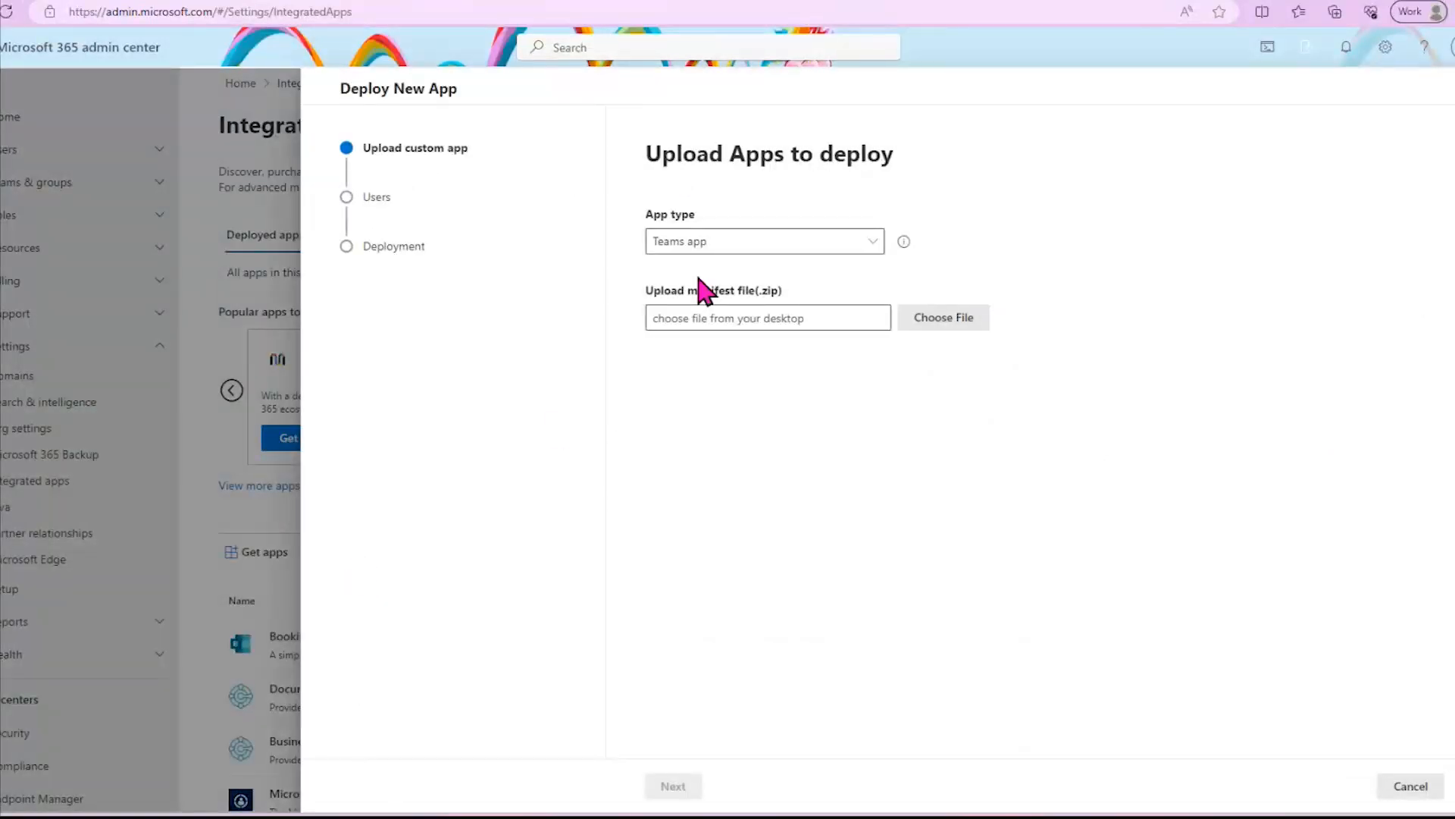
click(722, 250)
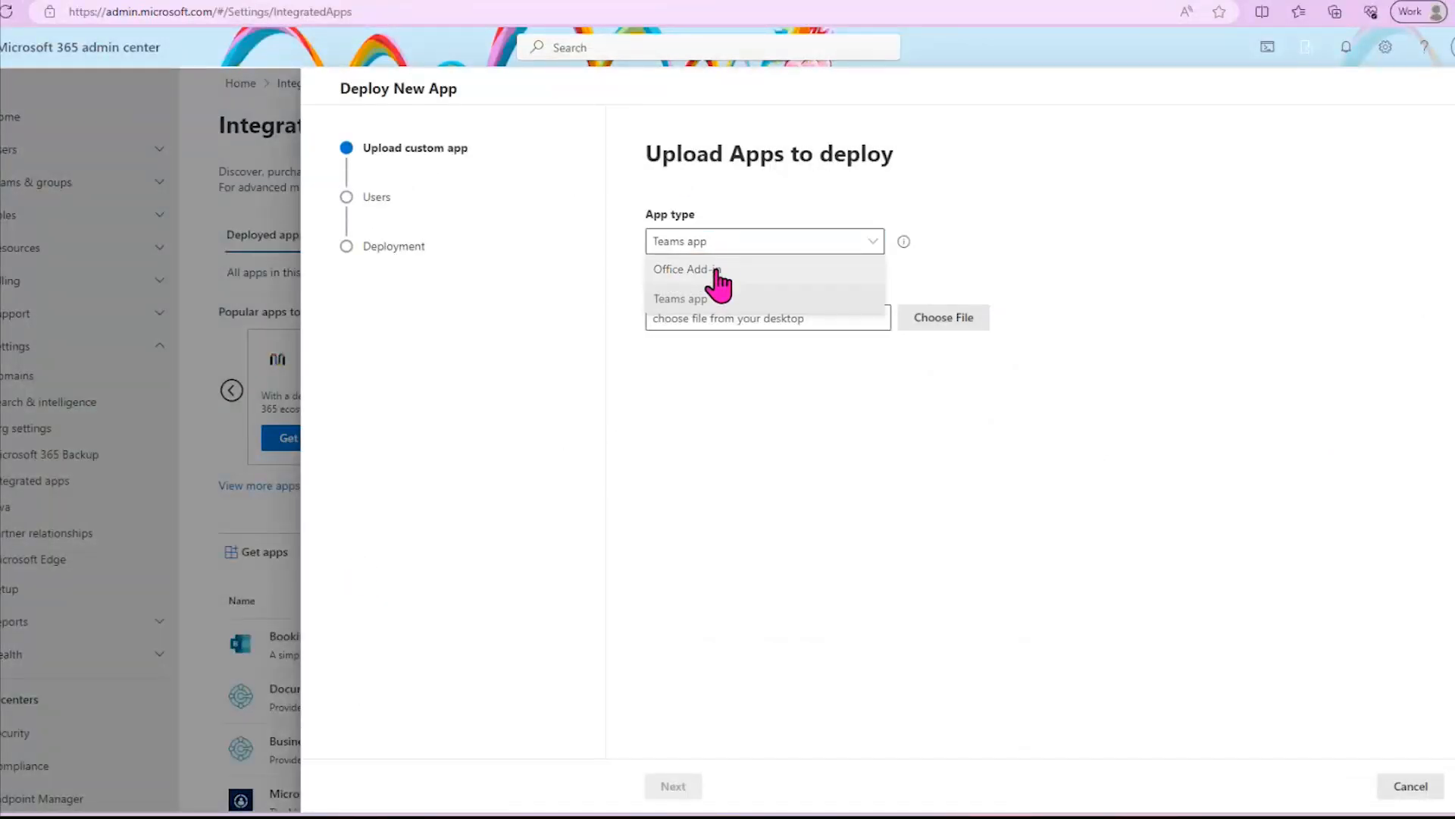
click(718, 271)
click(652, 345)
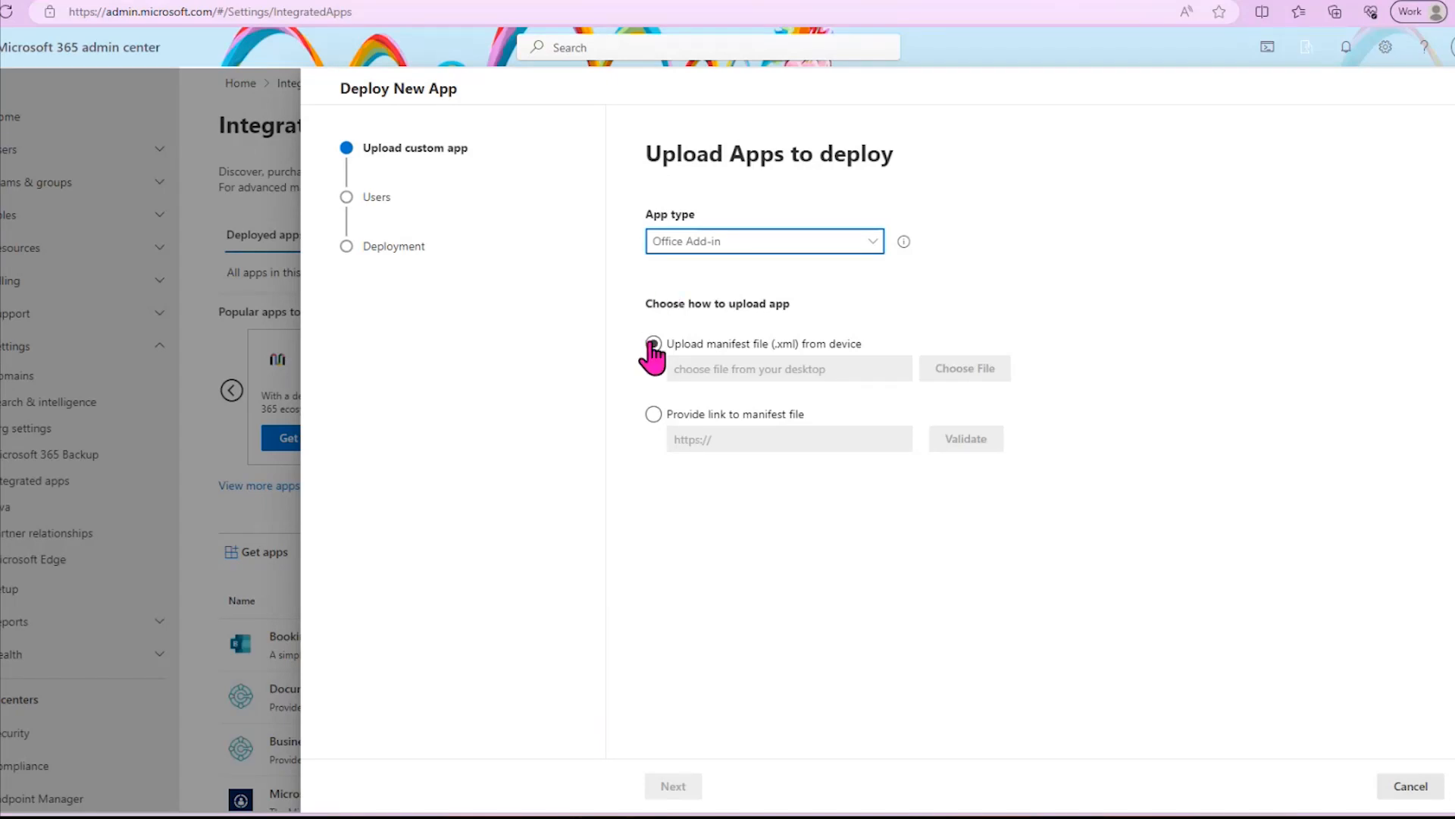
click(654, 344)
click(994, 385)
drag(455, 1, 0, 151)
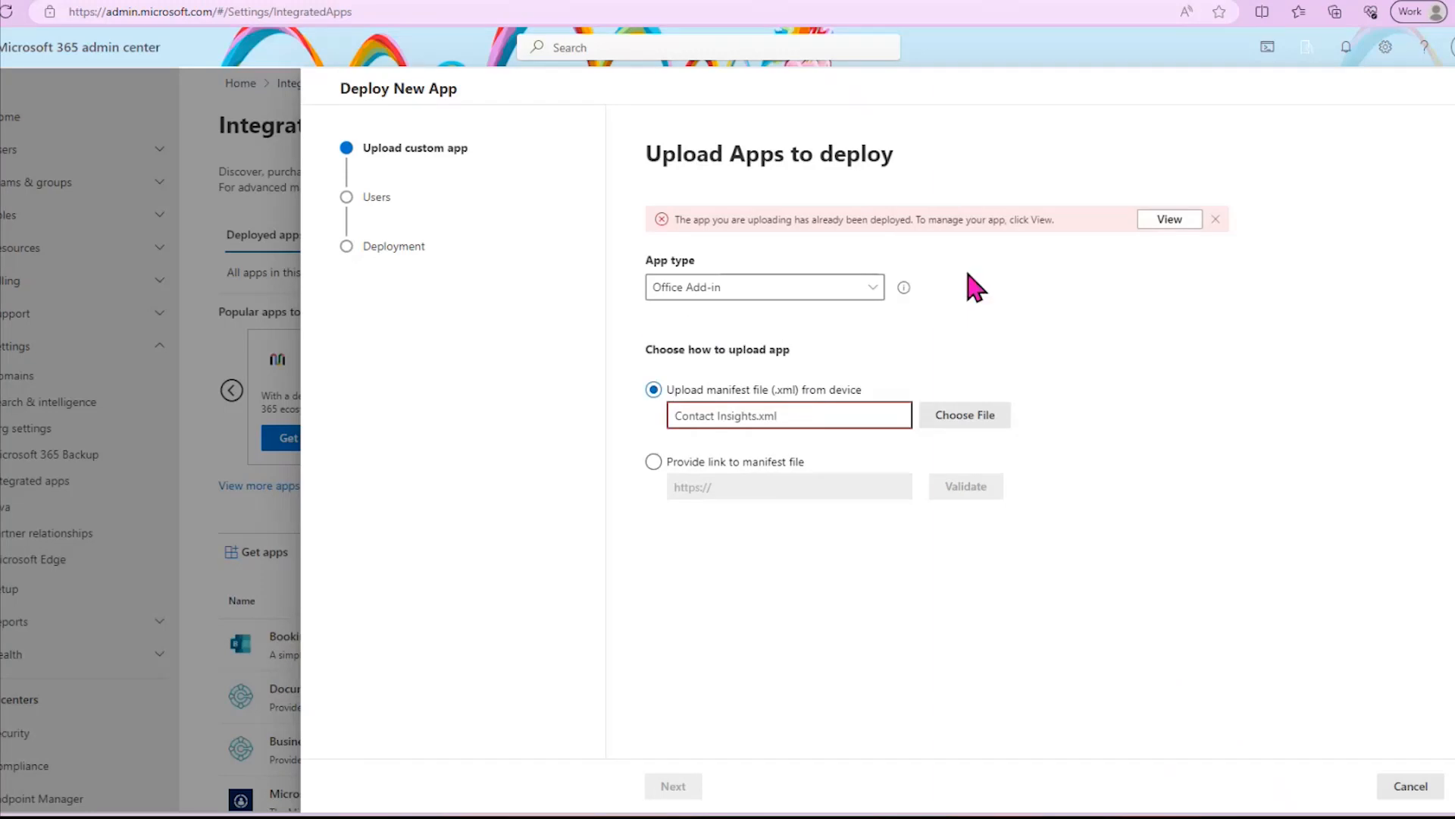
- View the deployed Business Central add-in's overview and its manifest update options, and close them without changes
click(1182, 223)
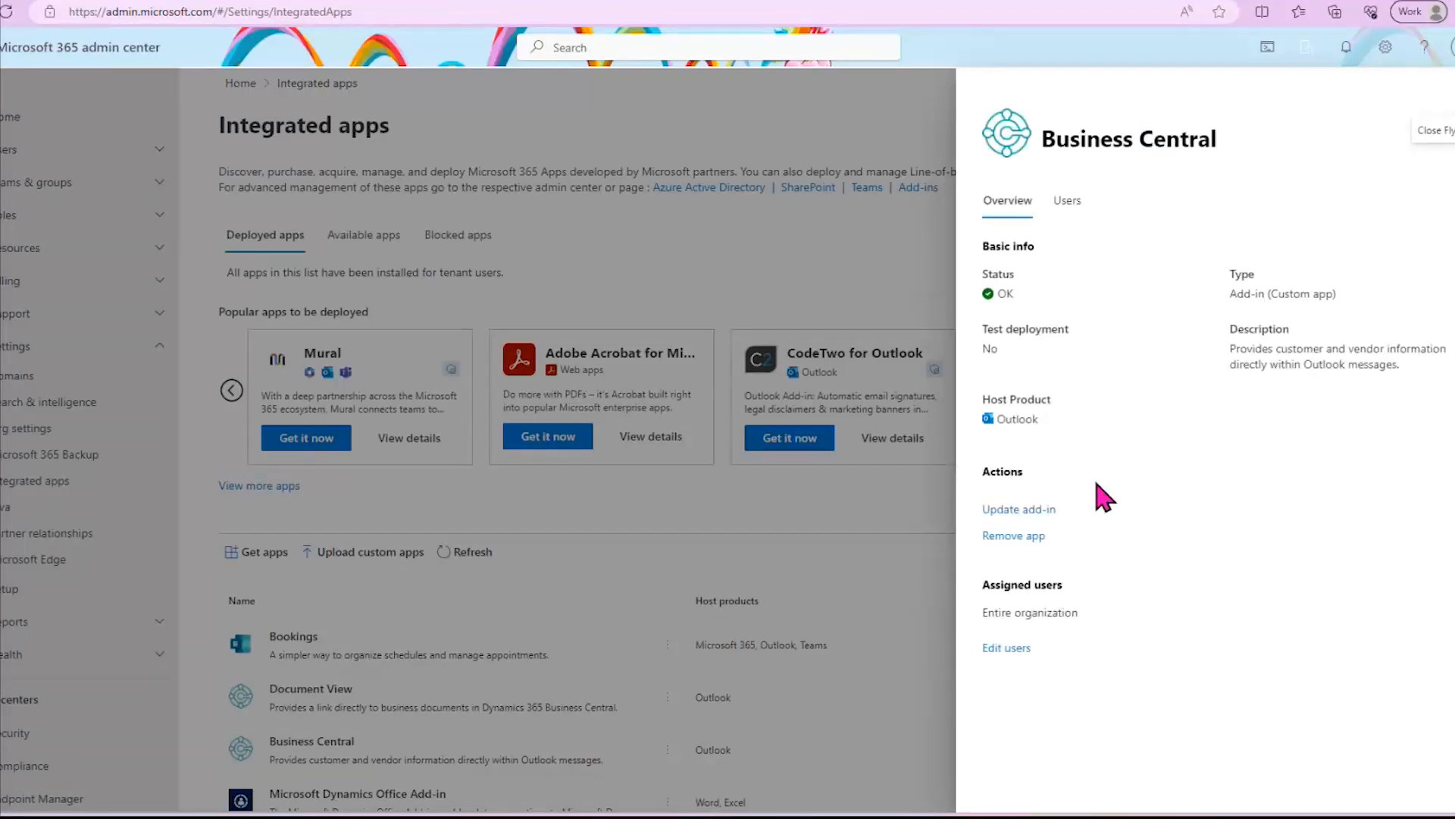
click(1035, 512)
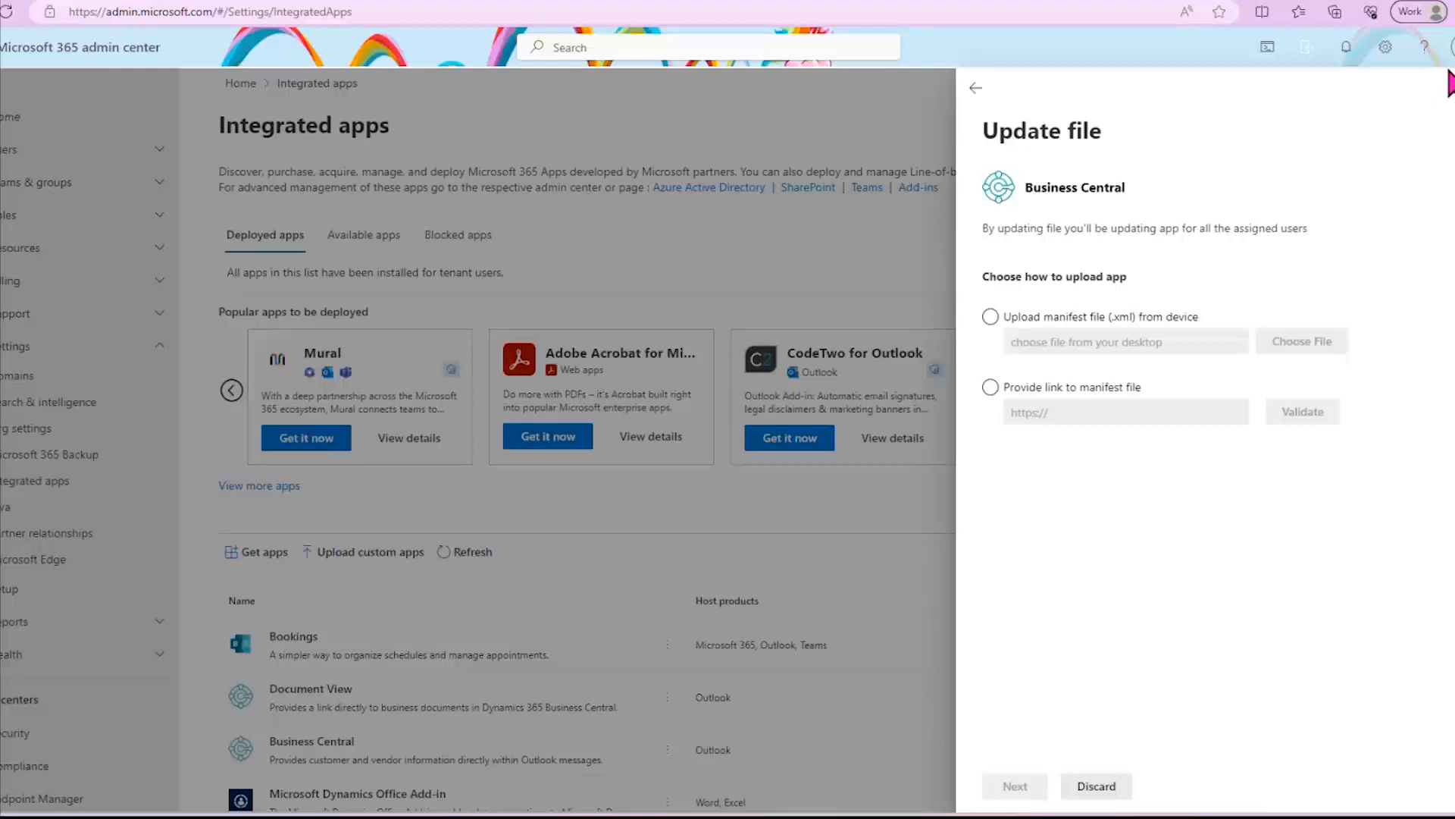
click(1449, 98)
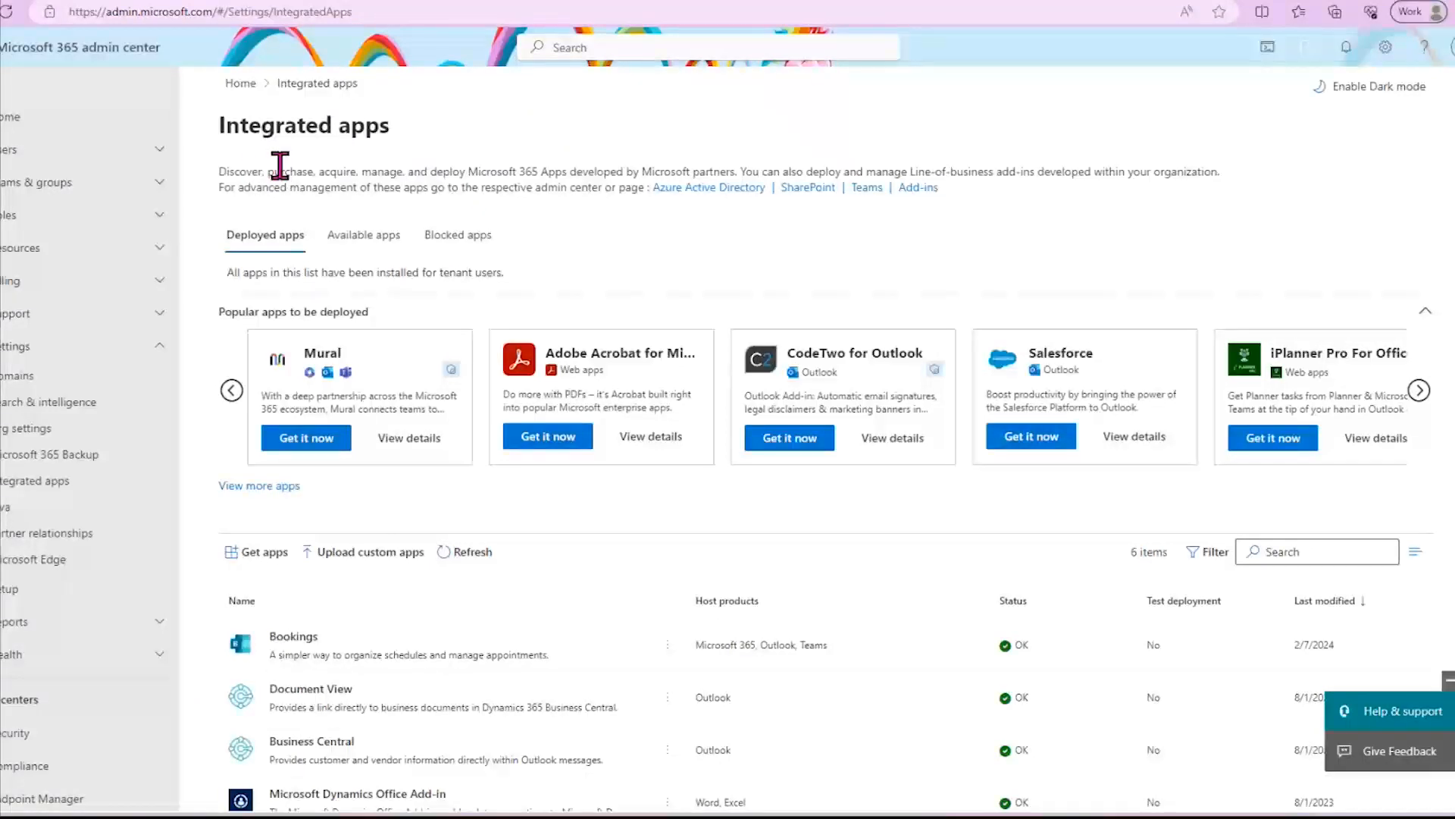
- Return to Business Central and finish the Outlook Add-in Centralized Deployment guide
click(142, 2)
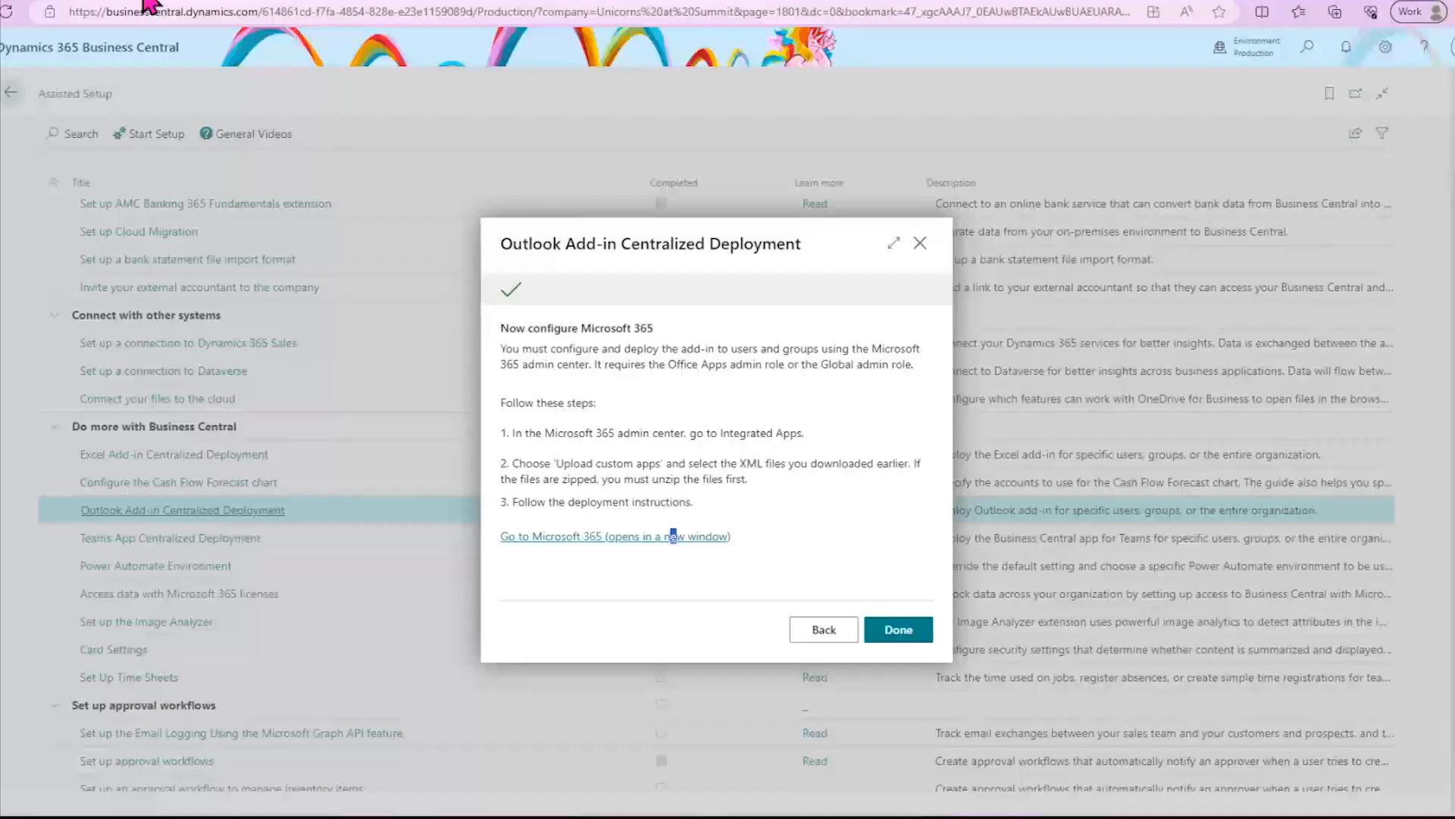
click(900, 635)
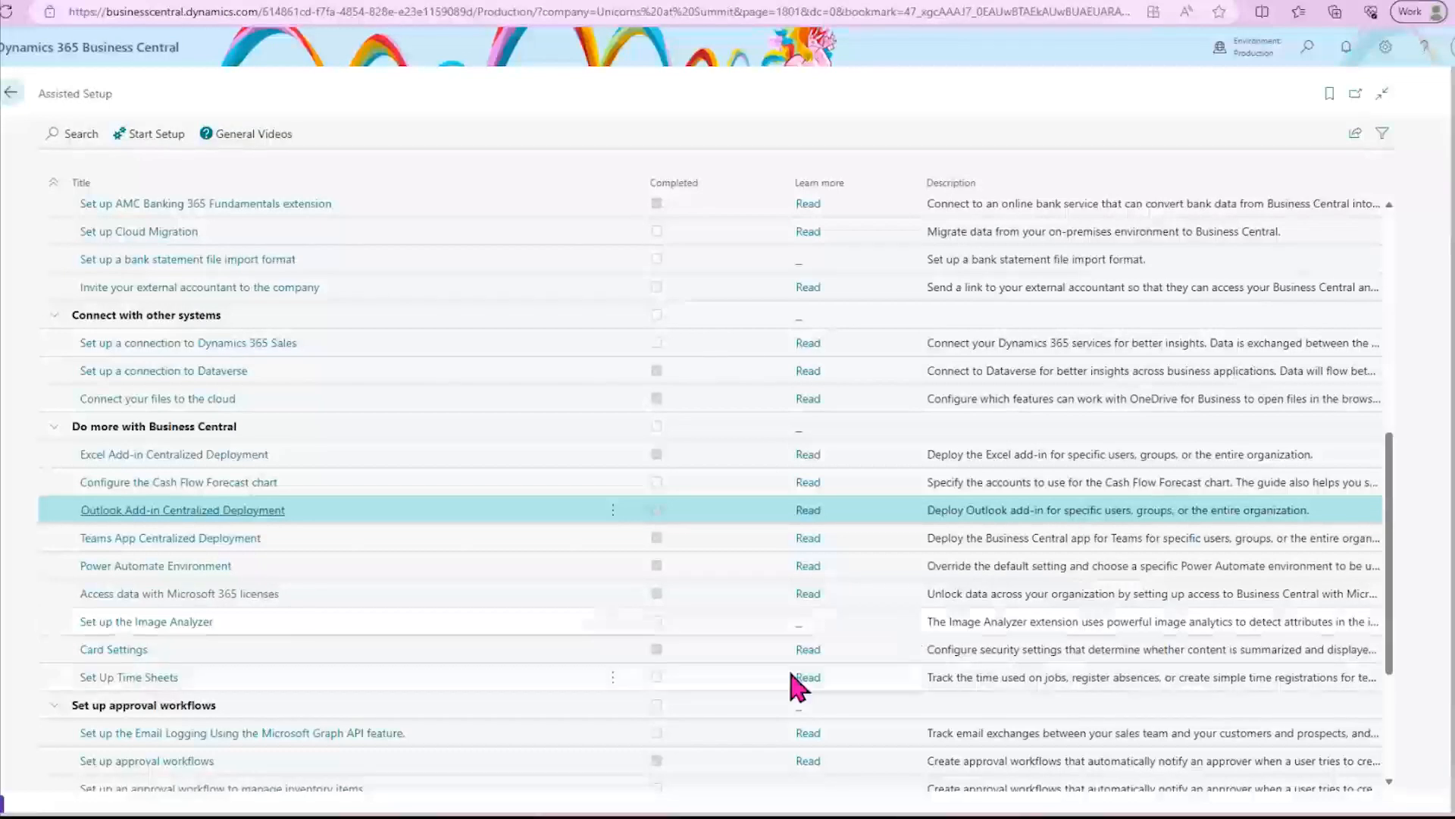
- Switch to Outlook, dismiss all reminders and open the "New Quote Request for Order" email
click(489, 1)
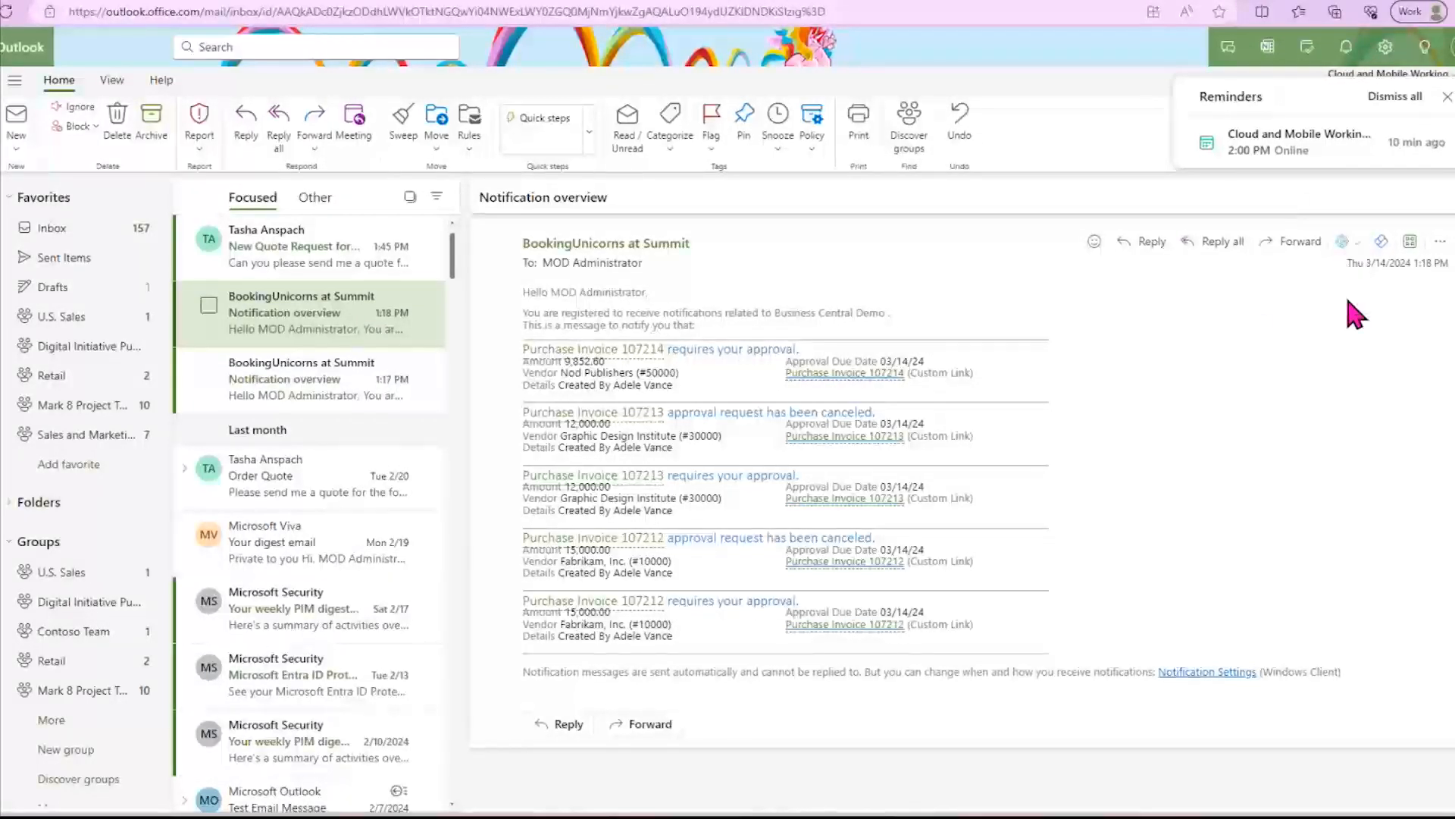
click(1404, 98)
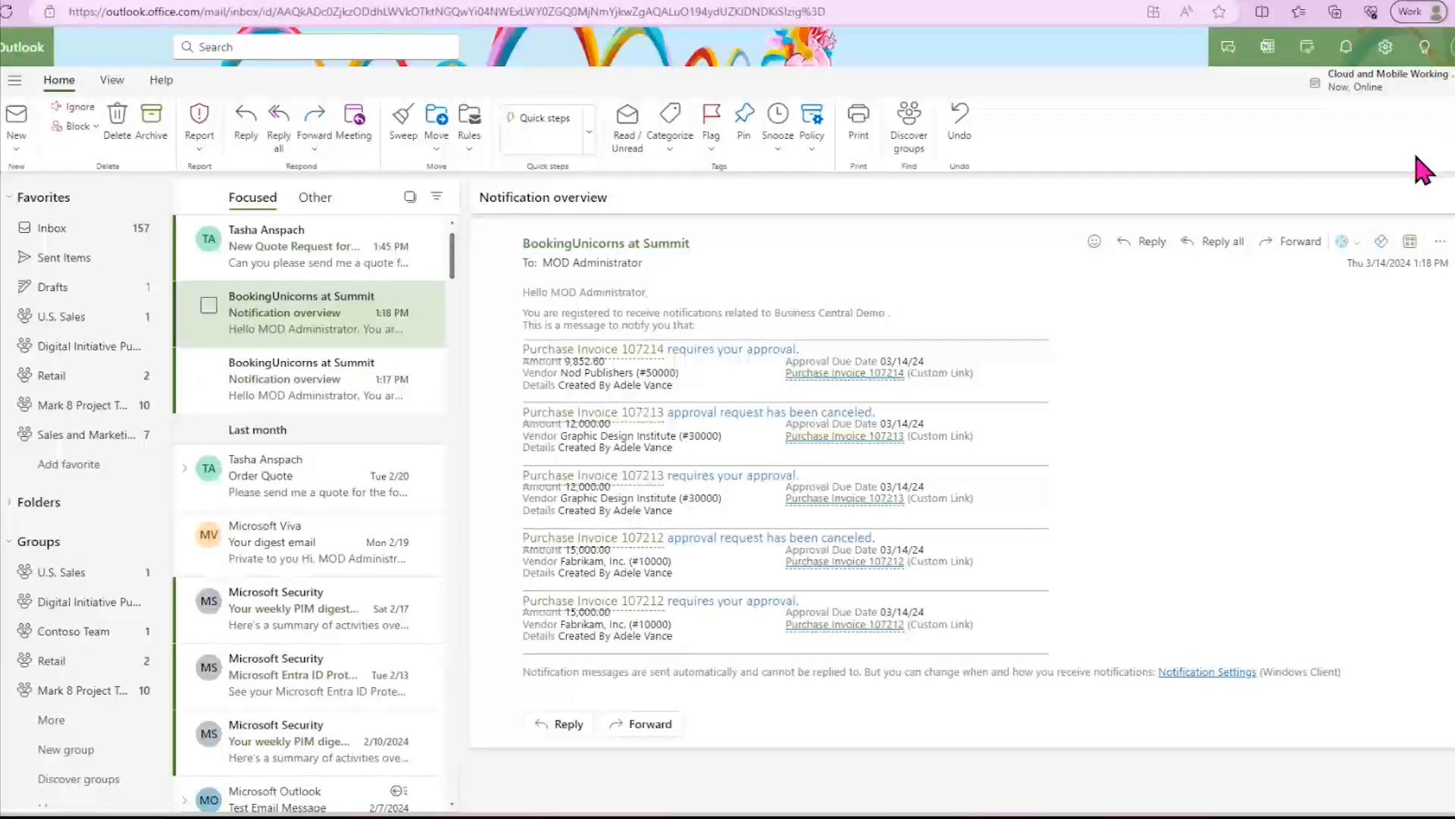
click(290, 261)
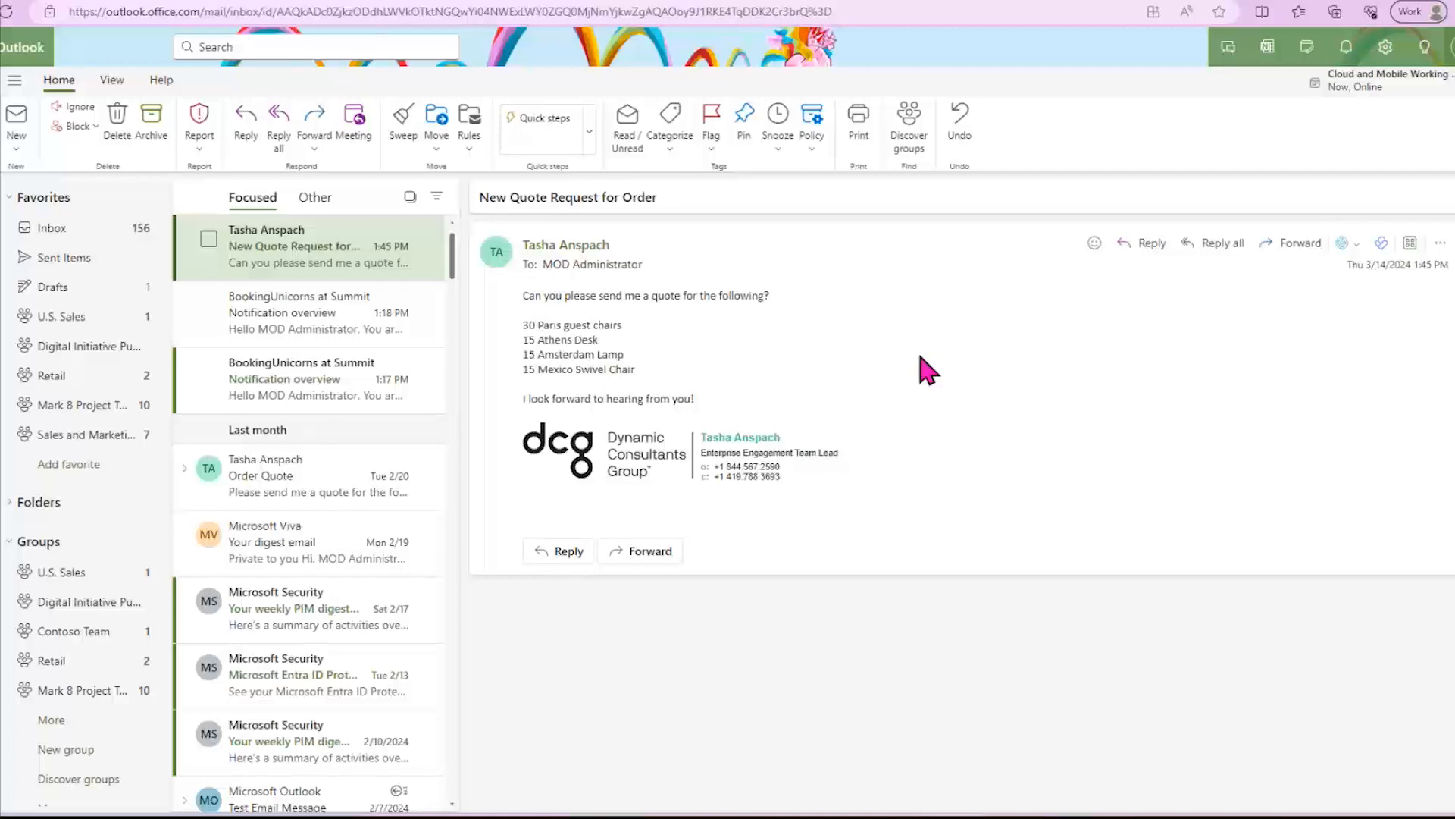
- Open Business Central's Contact Insights for the email and review the customer's details, aged receivables and sales history
click(1346, 244)
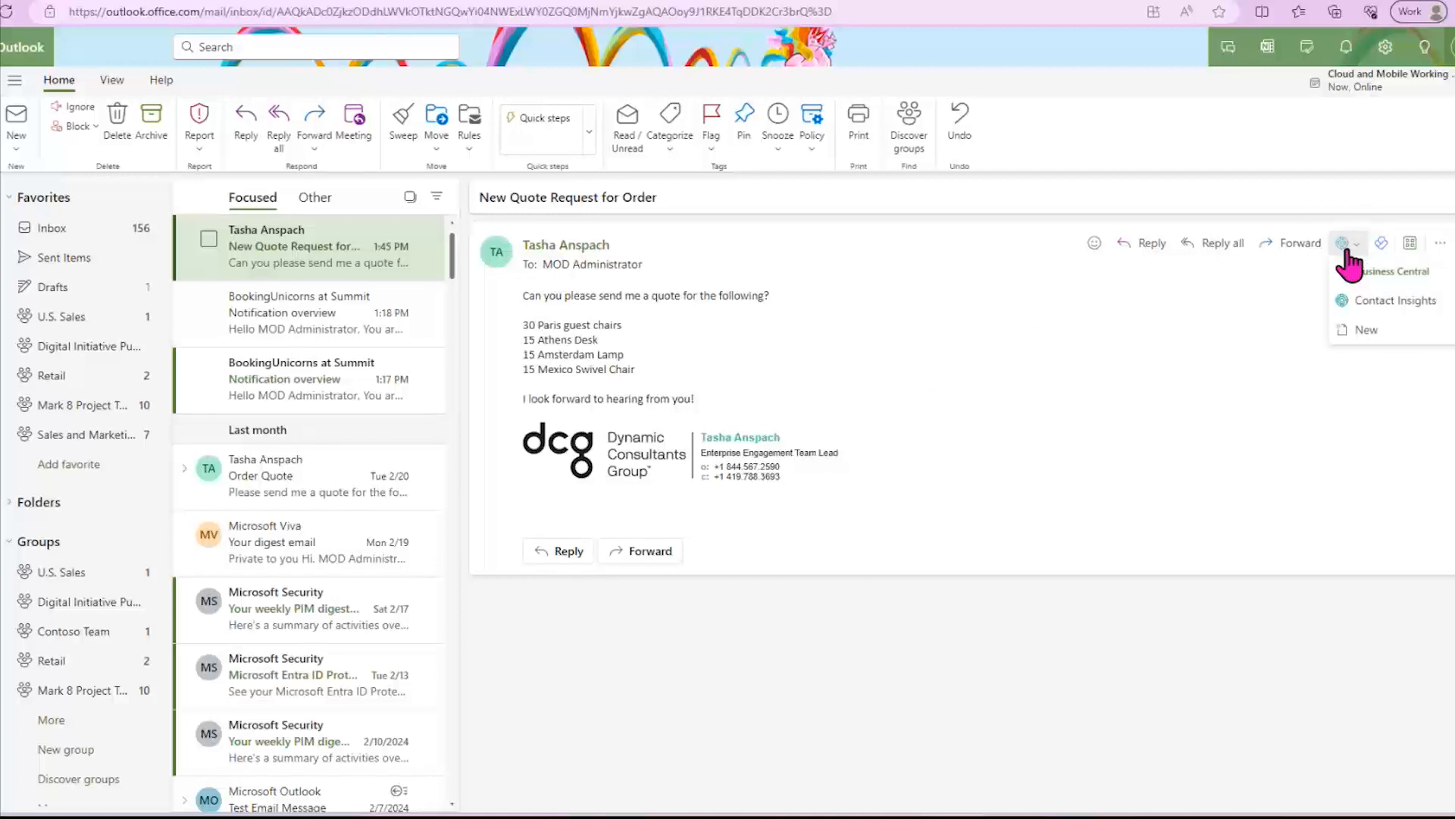
click(1389, 301)
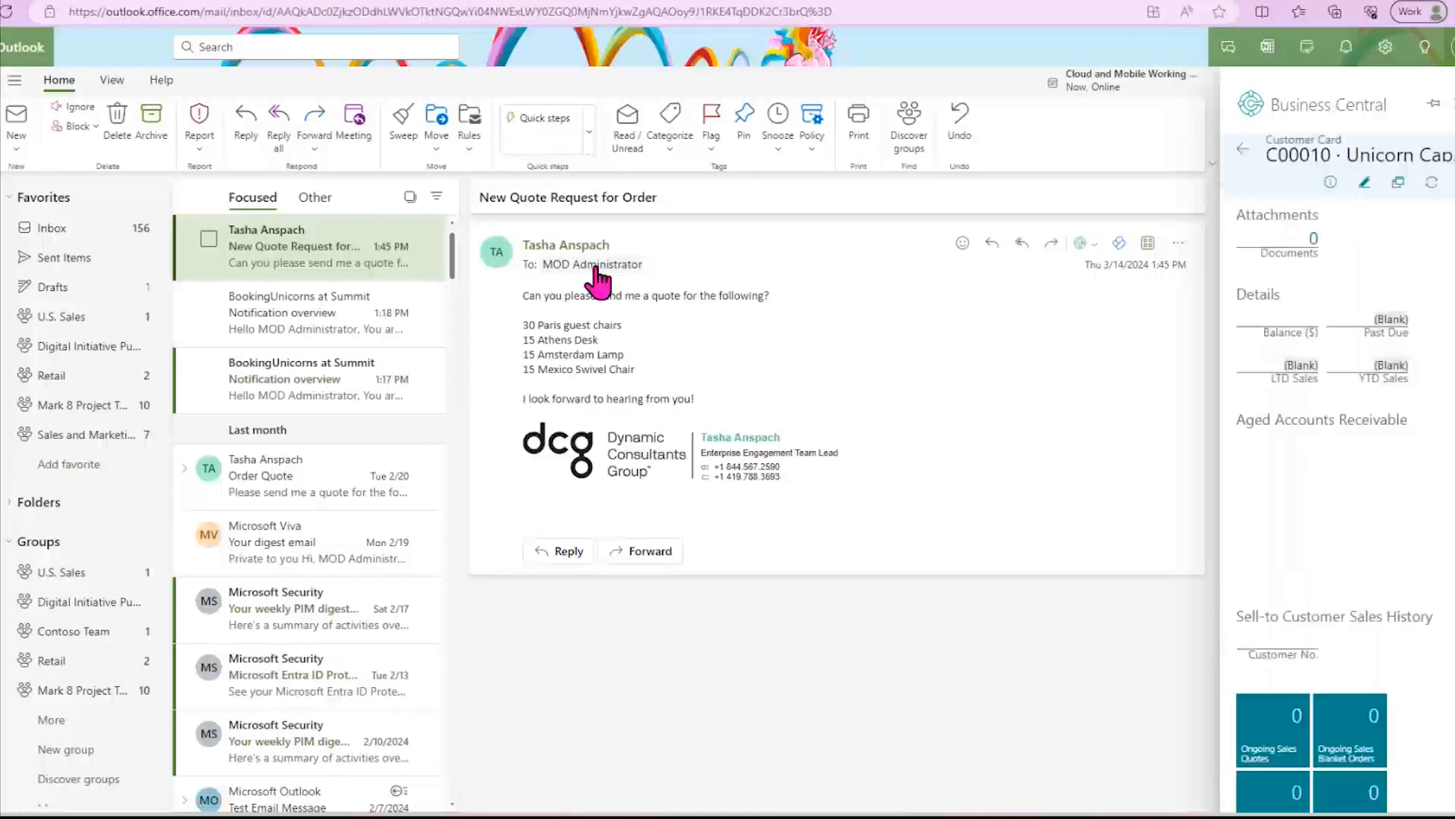
click(596, 271)
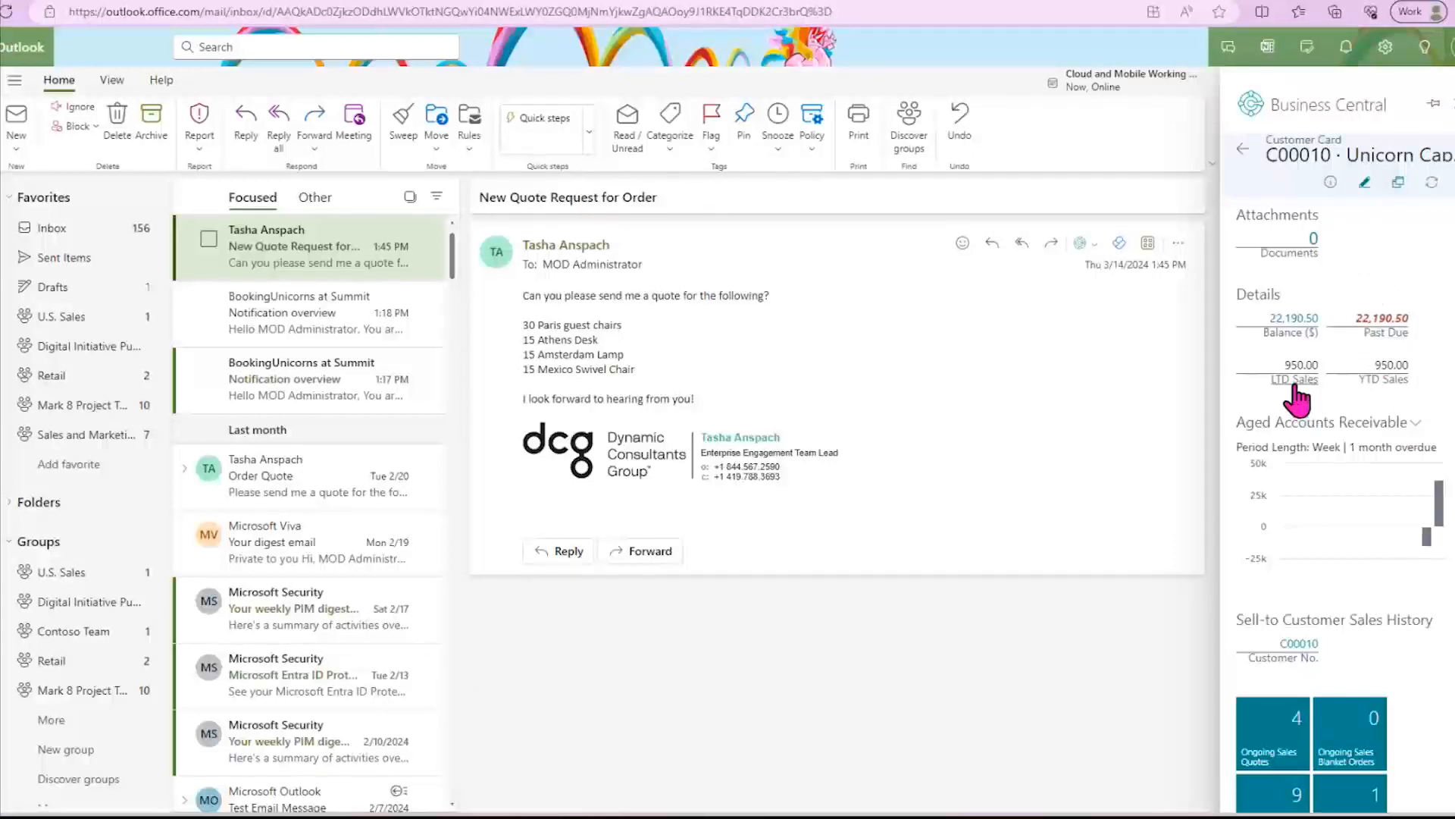
scroll(1315, 409, down, 2)
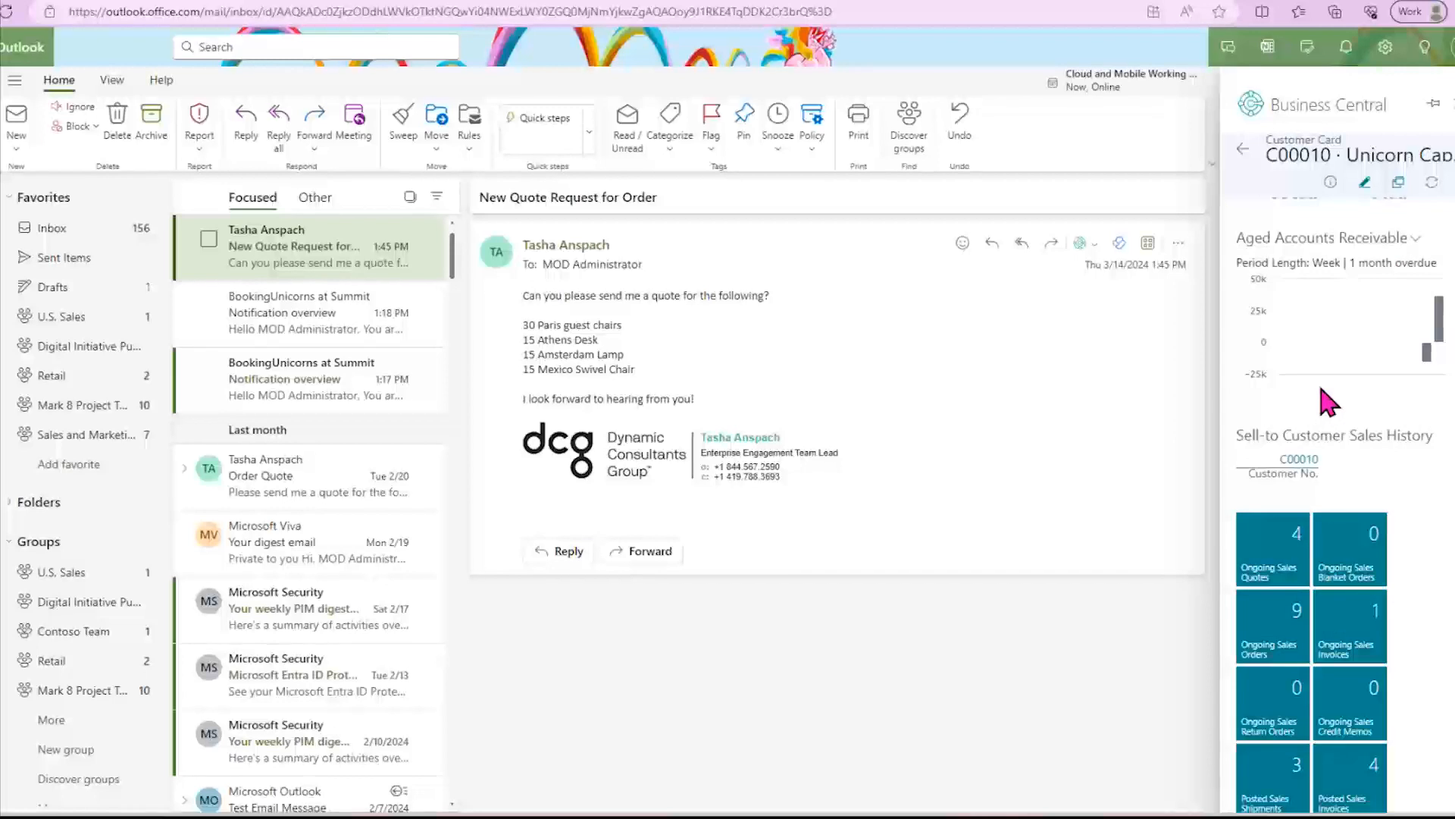
scroll(1323, 408, down, 1)
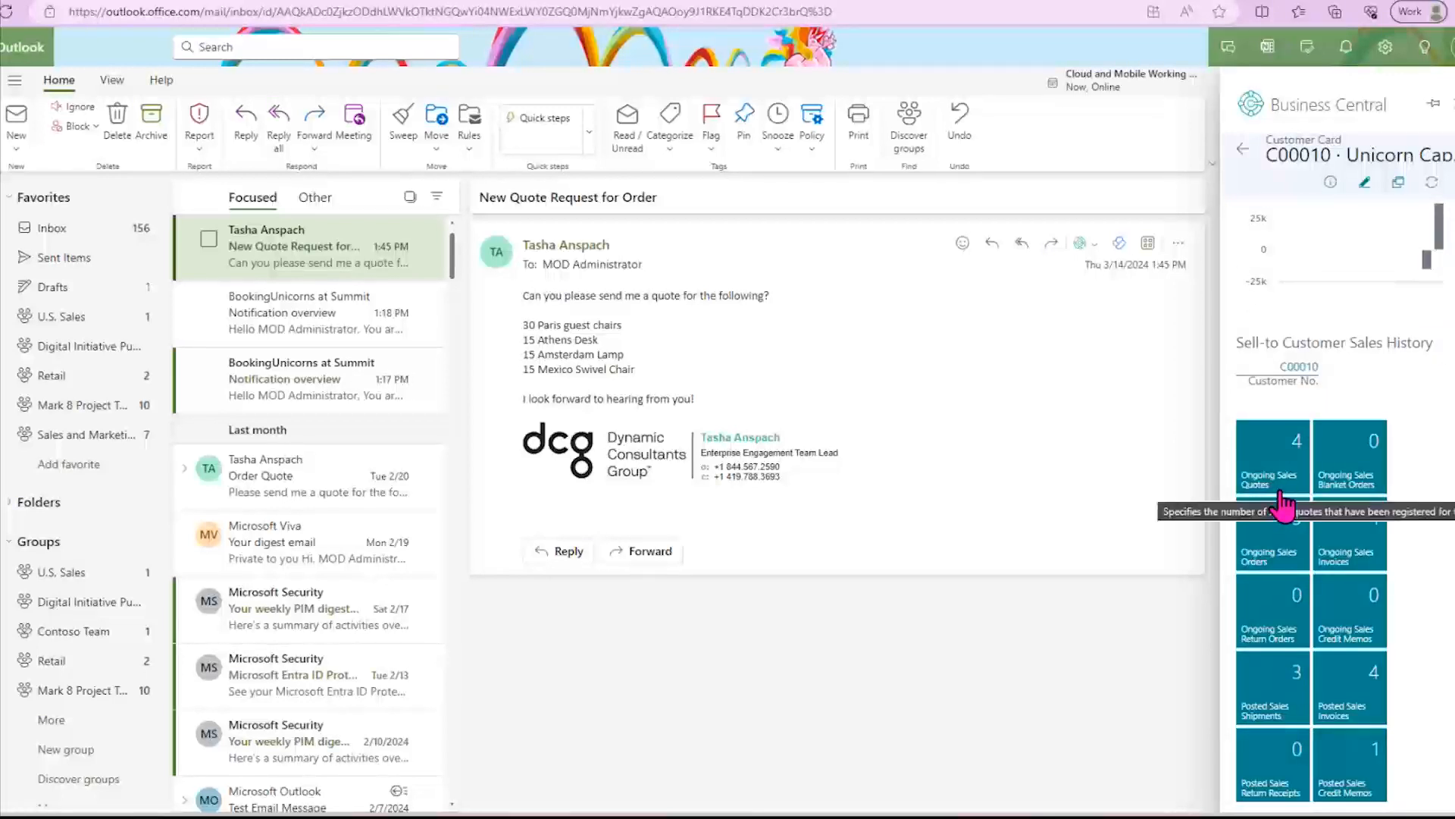
scroll(1424, 546, up, 3)
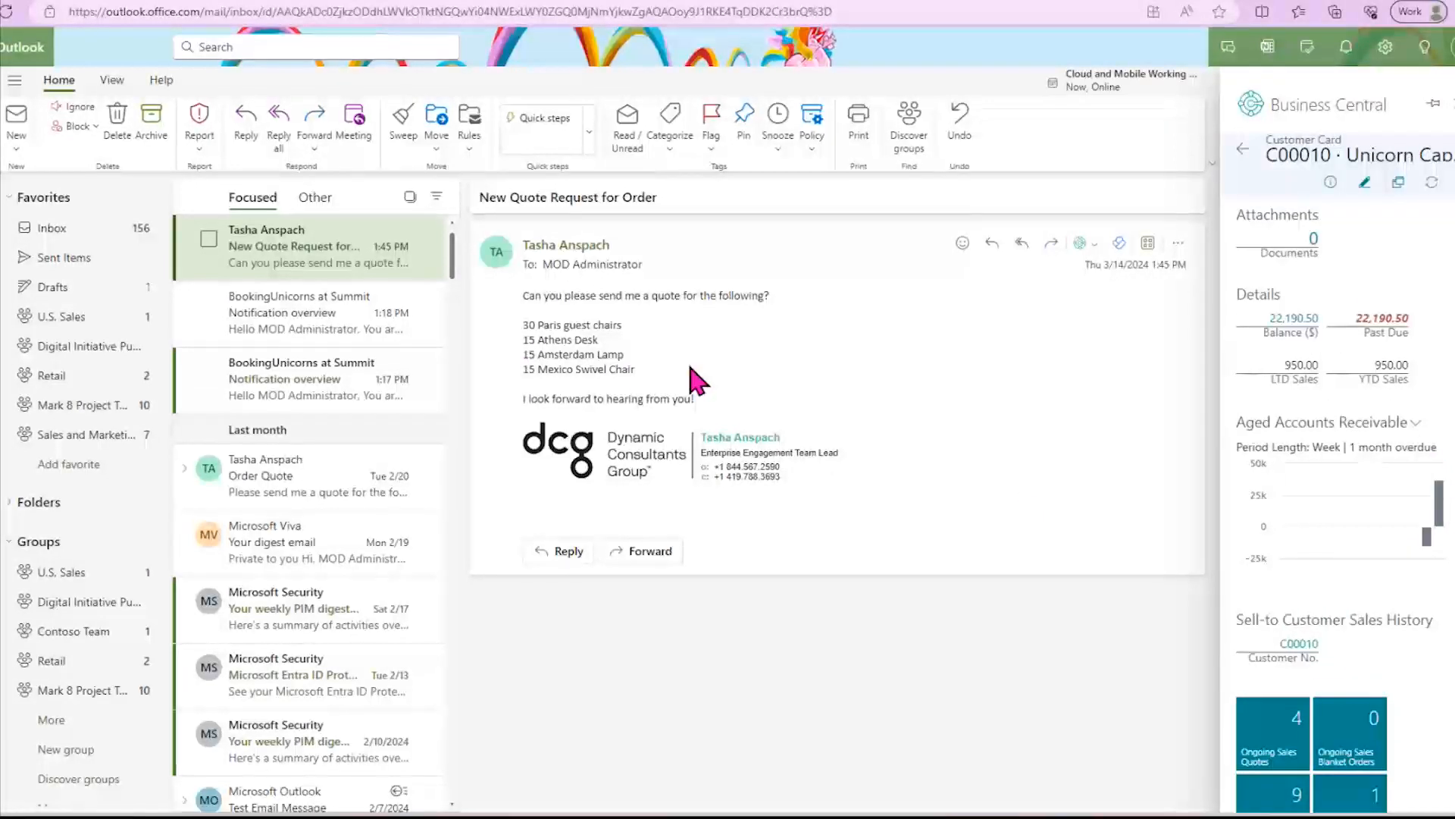
- Create a new sales quote for the customer and select suggested items 1900-S, 1928-S and 1968-S as lines
click(1453, 182)
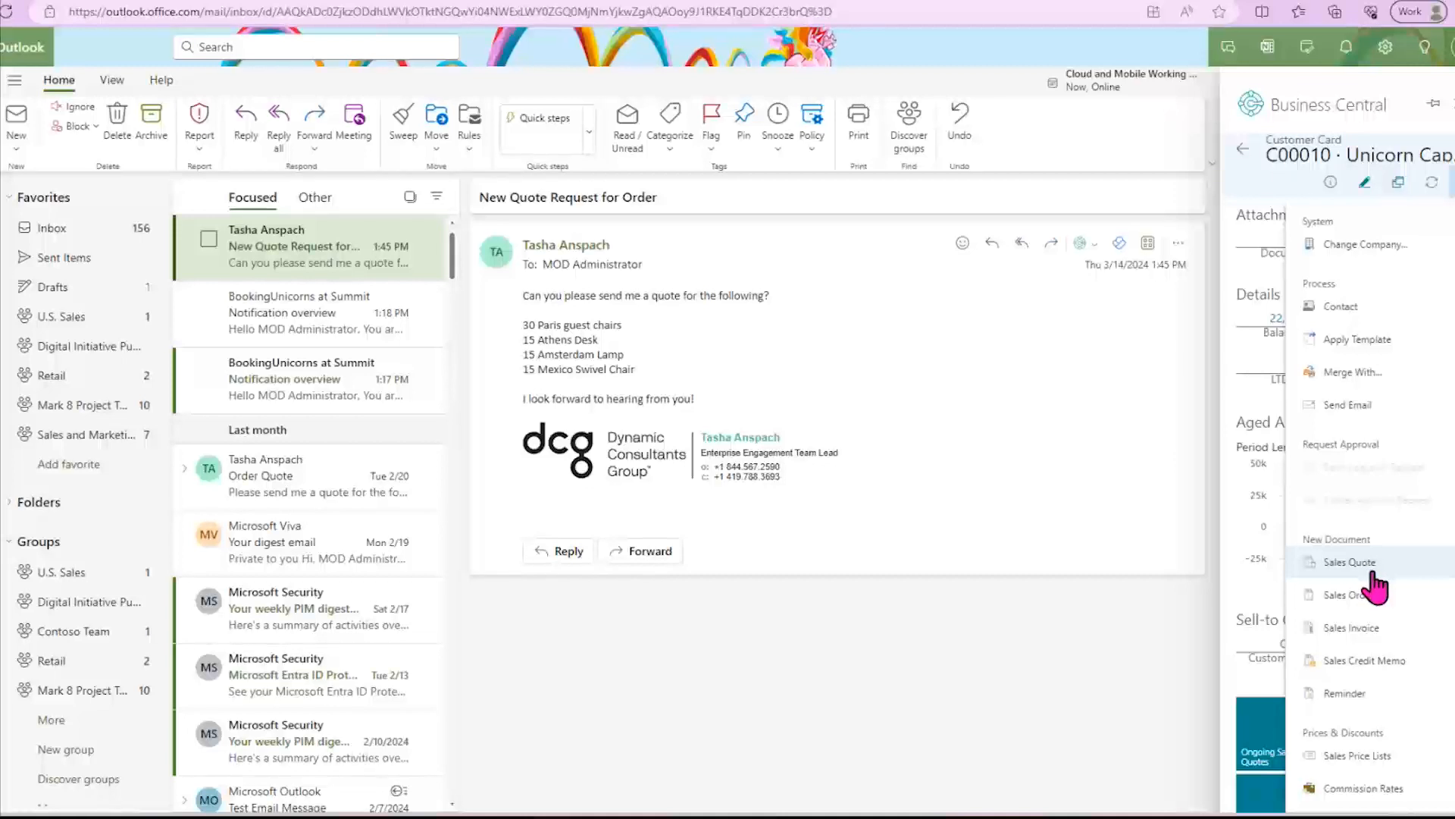
click(1353, 574)
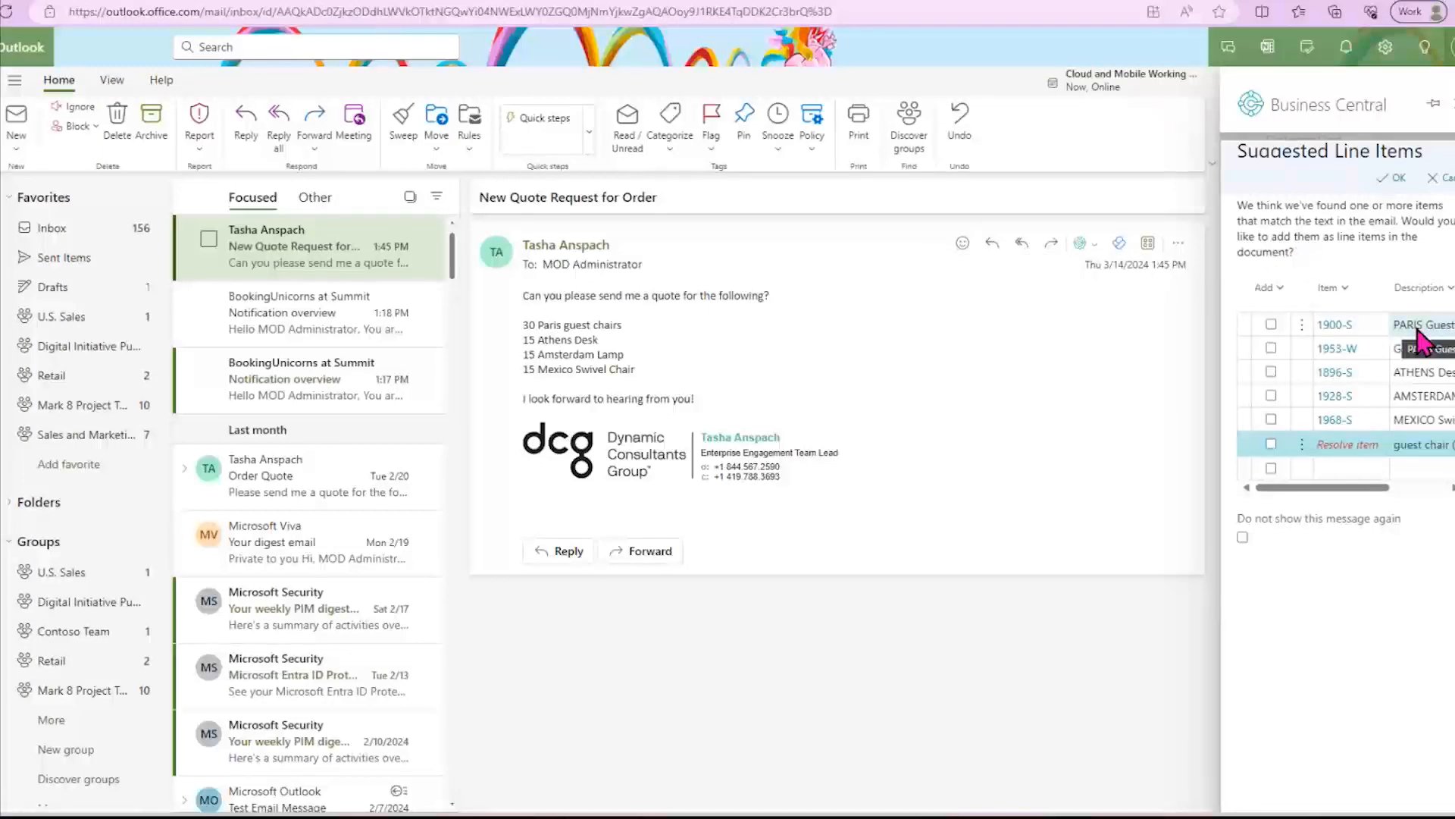
click(1271, 326)
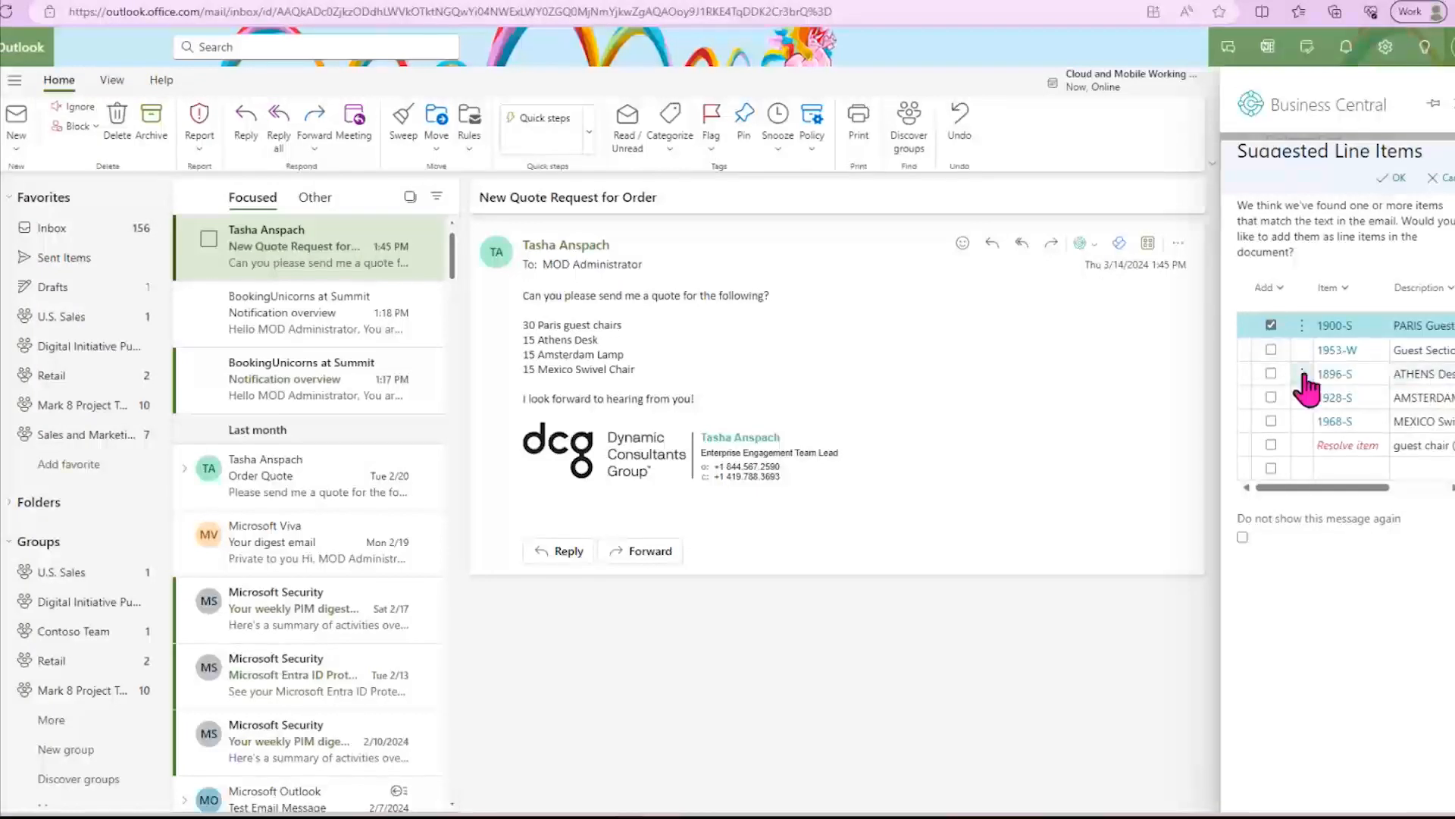
click(1267, 373)
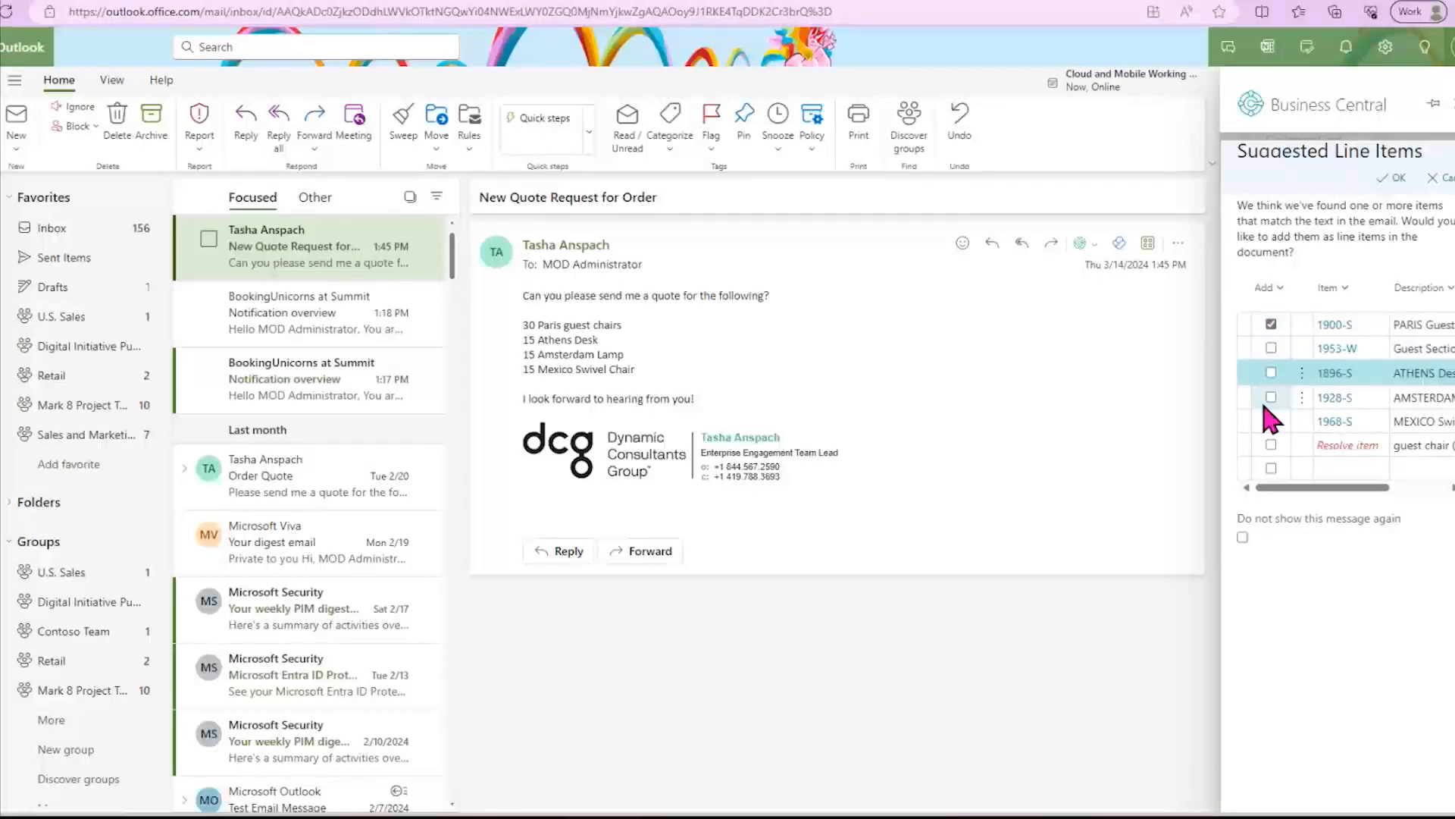
click(1271, 397)
click(1271, 420)
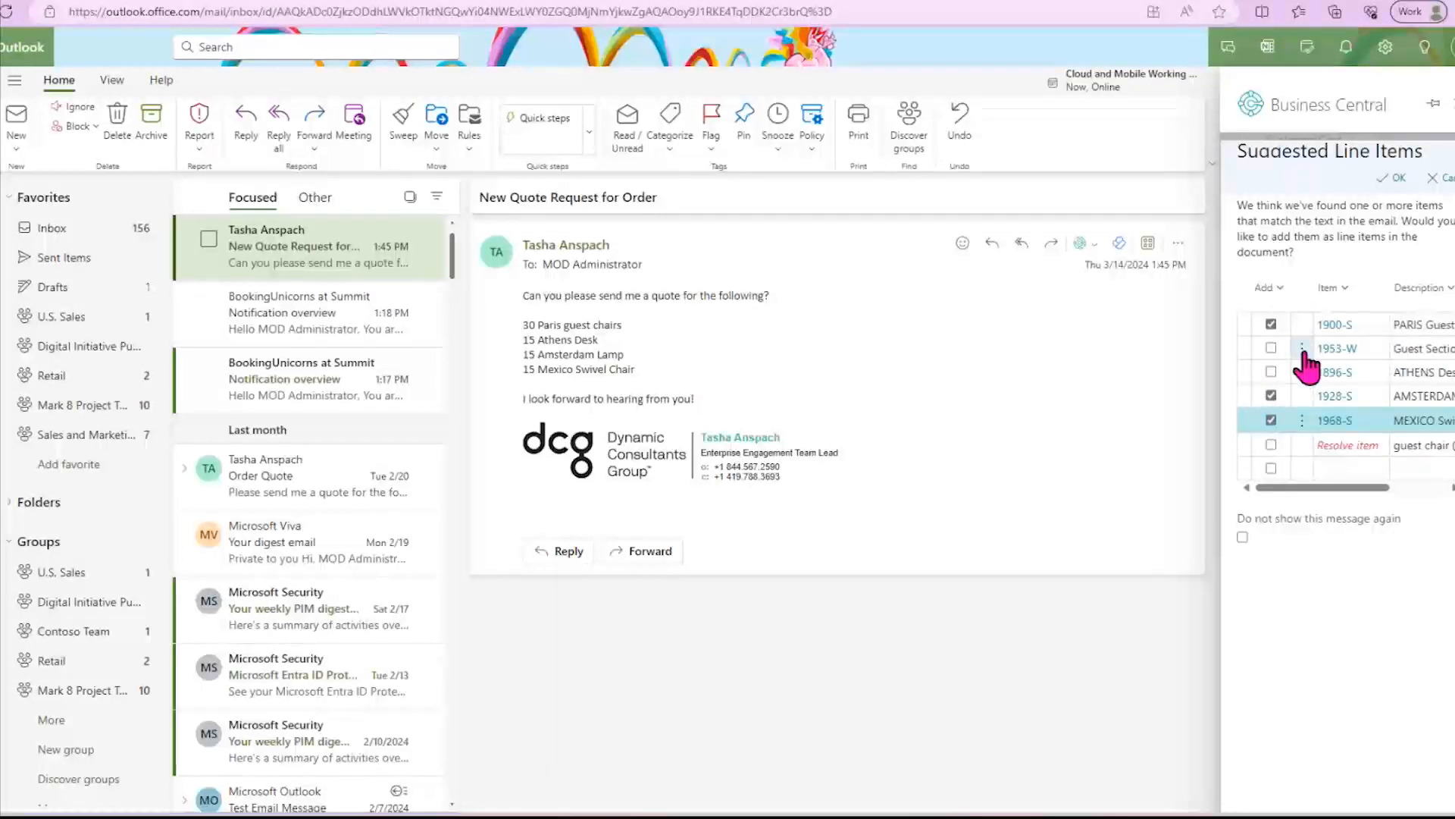
- Set the PARIS guest chair quantity to 30, include the ATHENS desk with quantity 15, and accept the suggested line items
drag(1324, 493, 1383, 492)
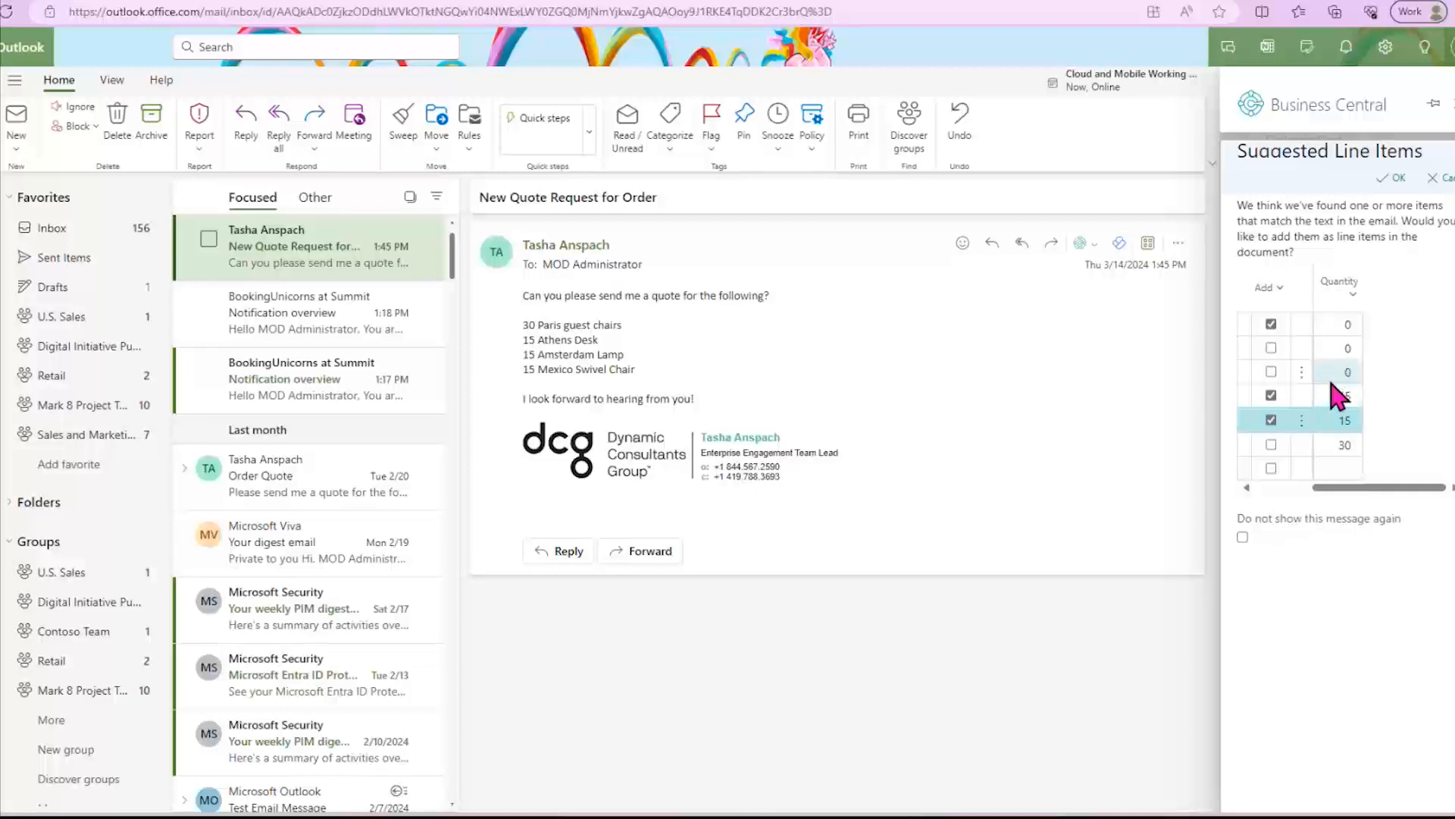
click(1332, 326)
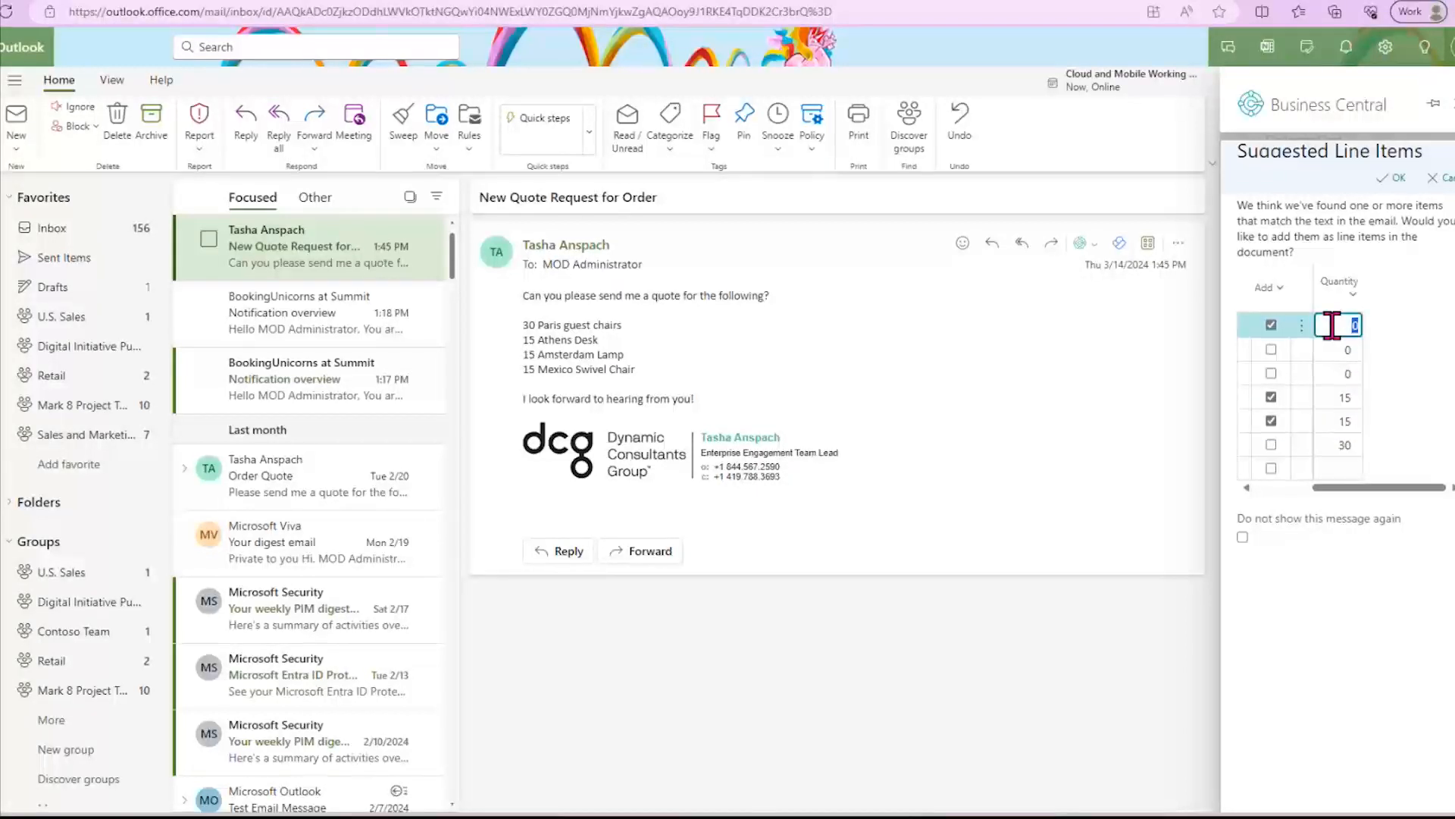
drag(1349, 487, 1393, 491)
text(30)
click(1271, 372)
click(1335, 372)
text(15)
click(1416, 425)
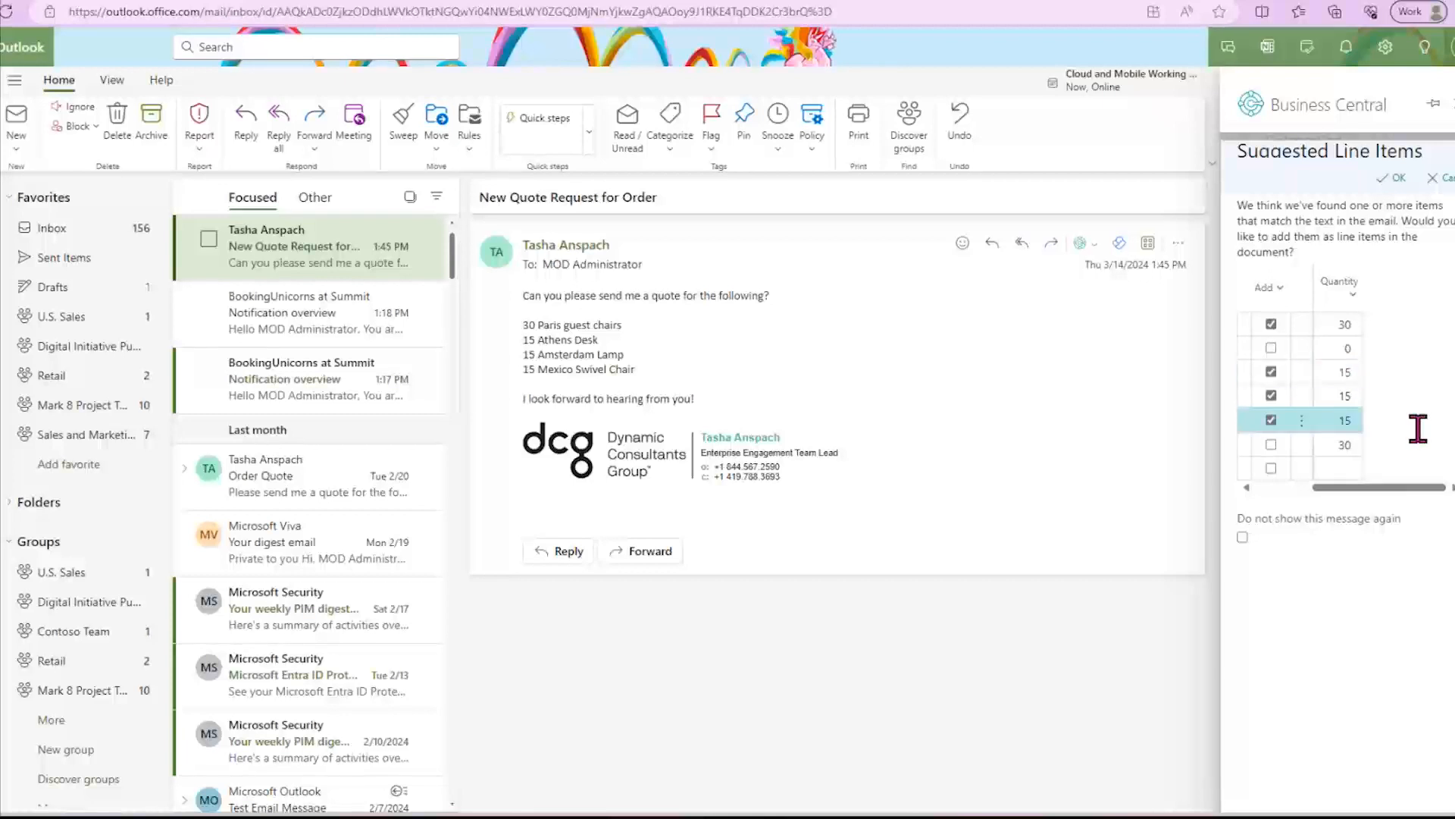
click(1393, 182)
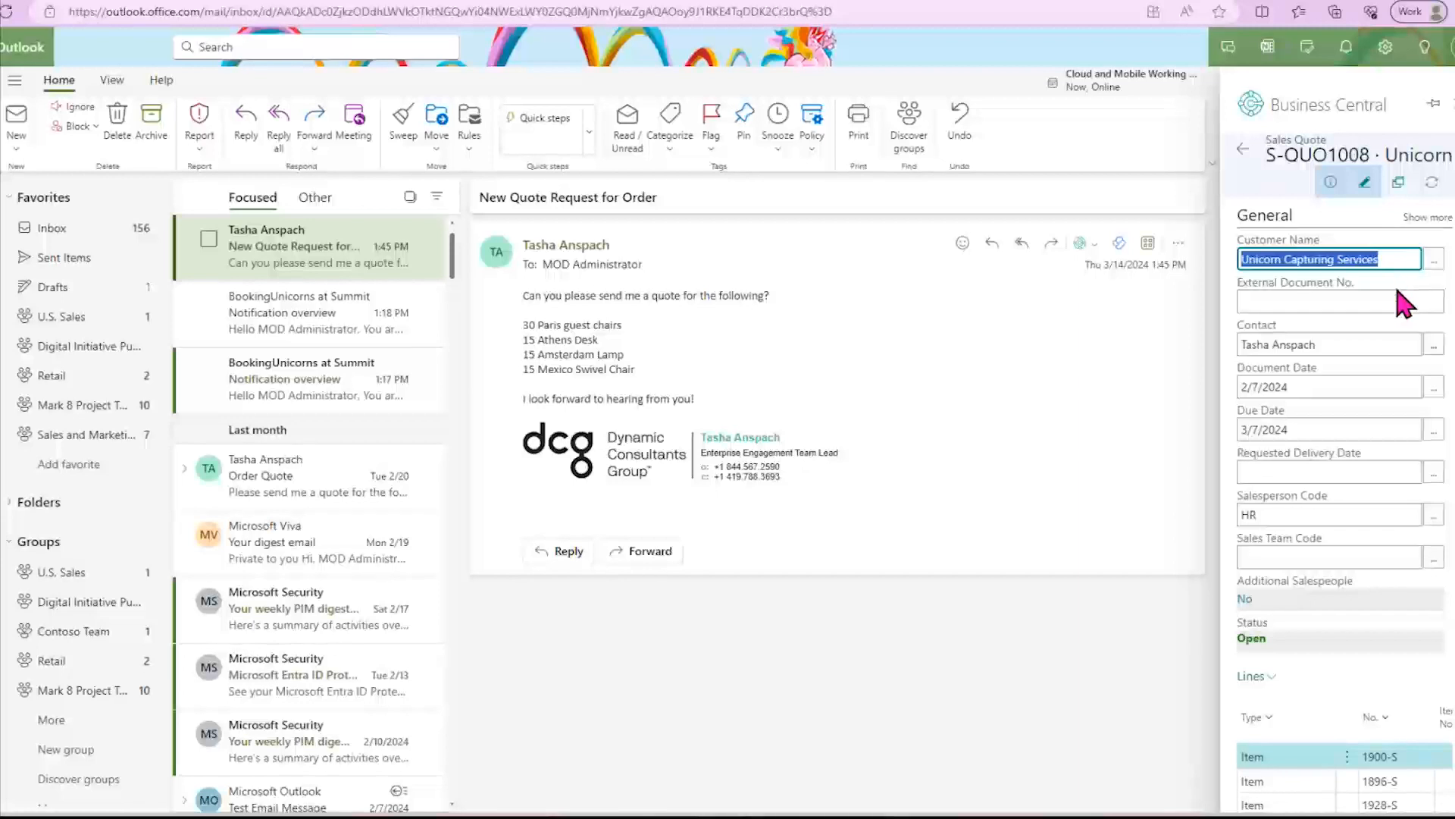
- Check the new sales quote's lines, prices and totals, and generate an email to the customer with the quote attached
scroll(1403, 407, down, 3)
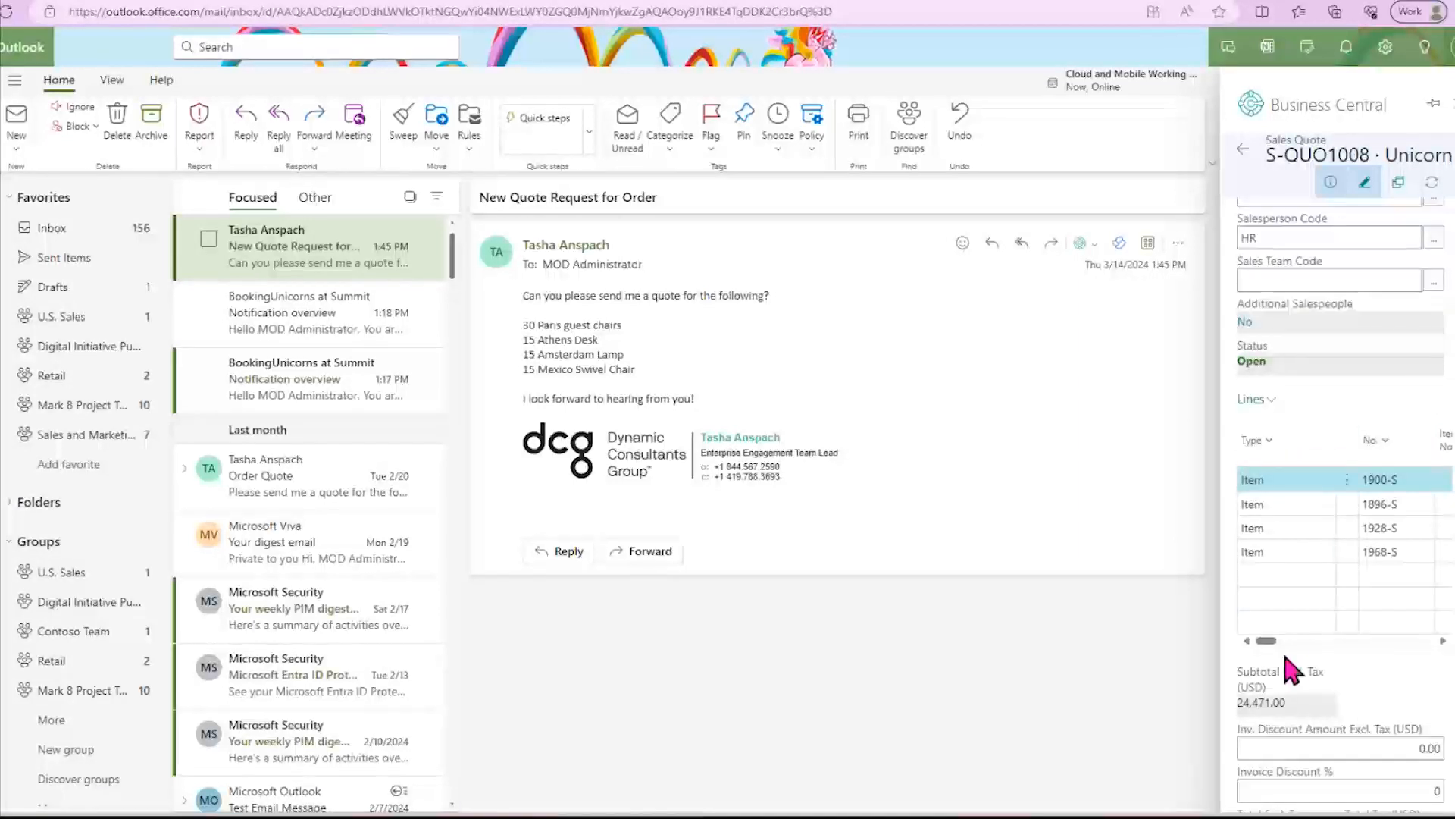
drag(1270, 642, 1336, 647)
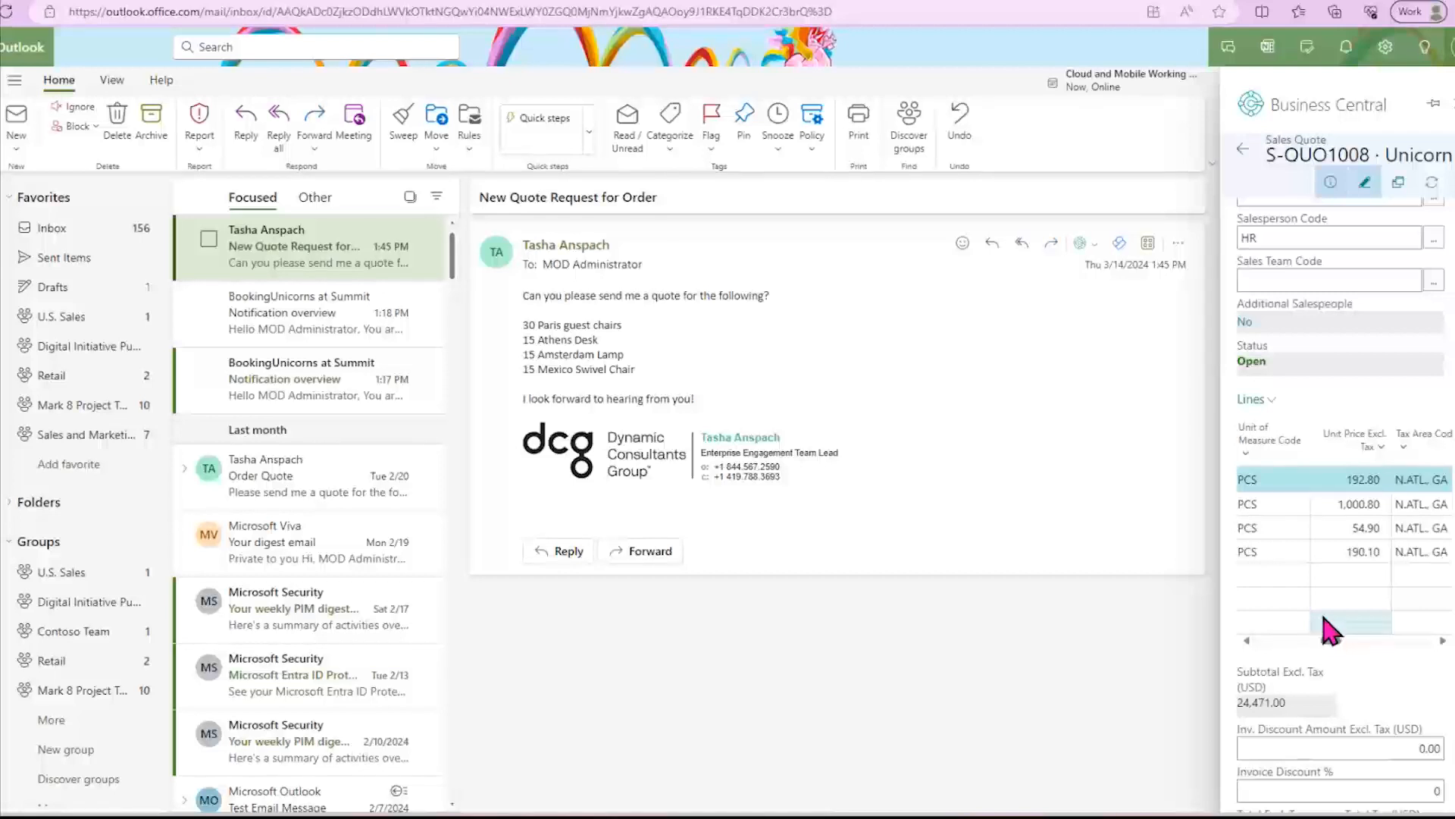
scroll(1349, 660, down, 2)
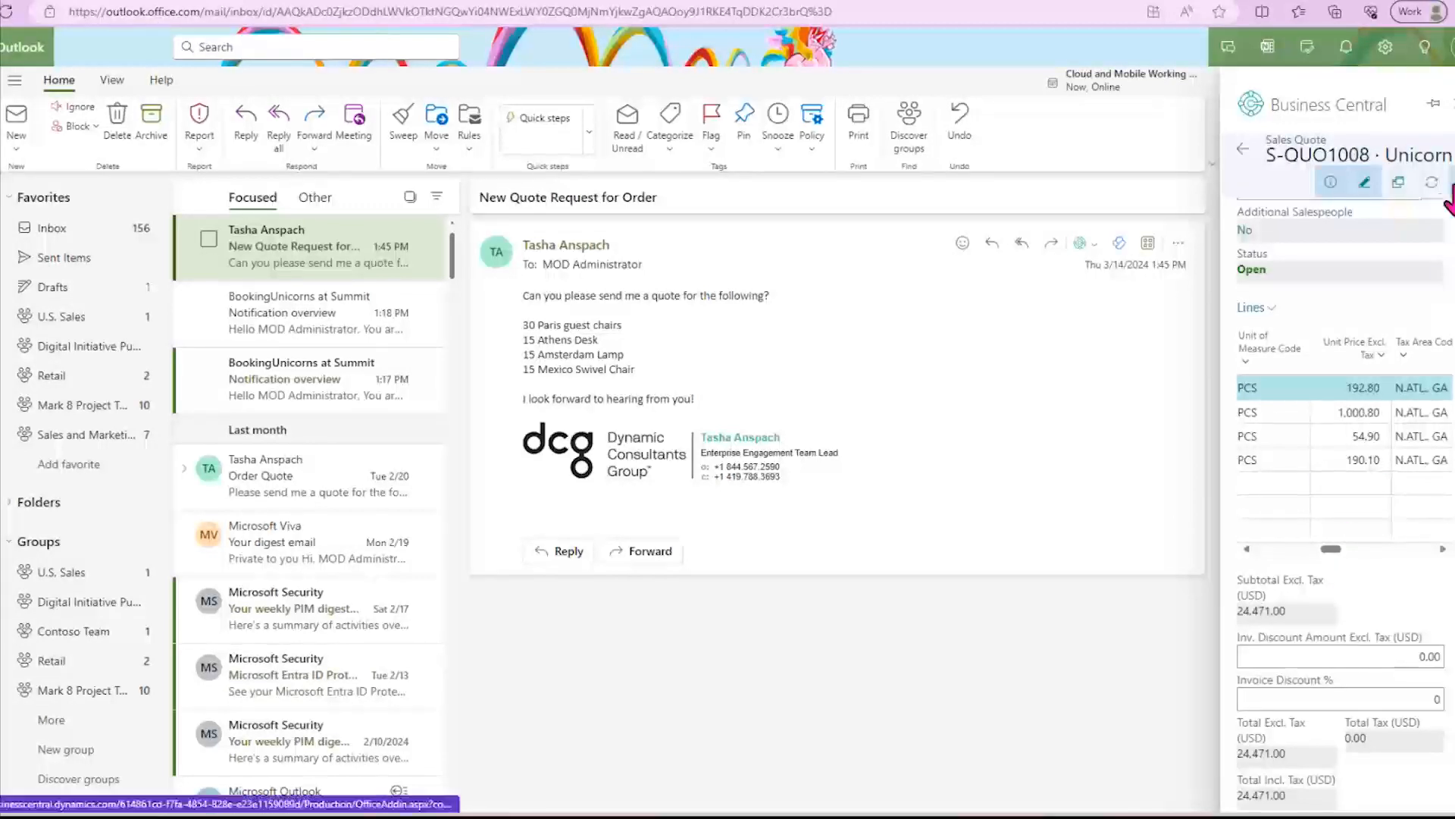
click(1442, 282)
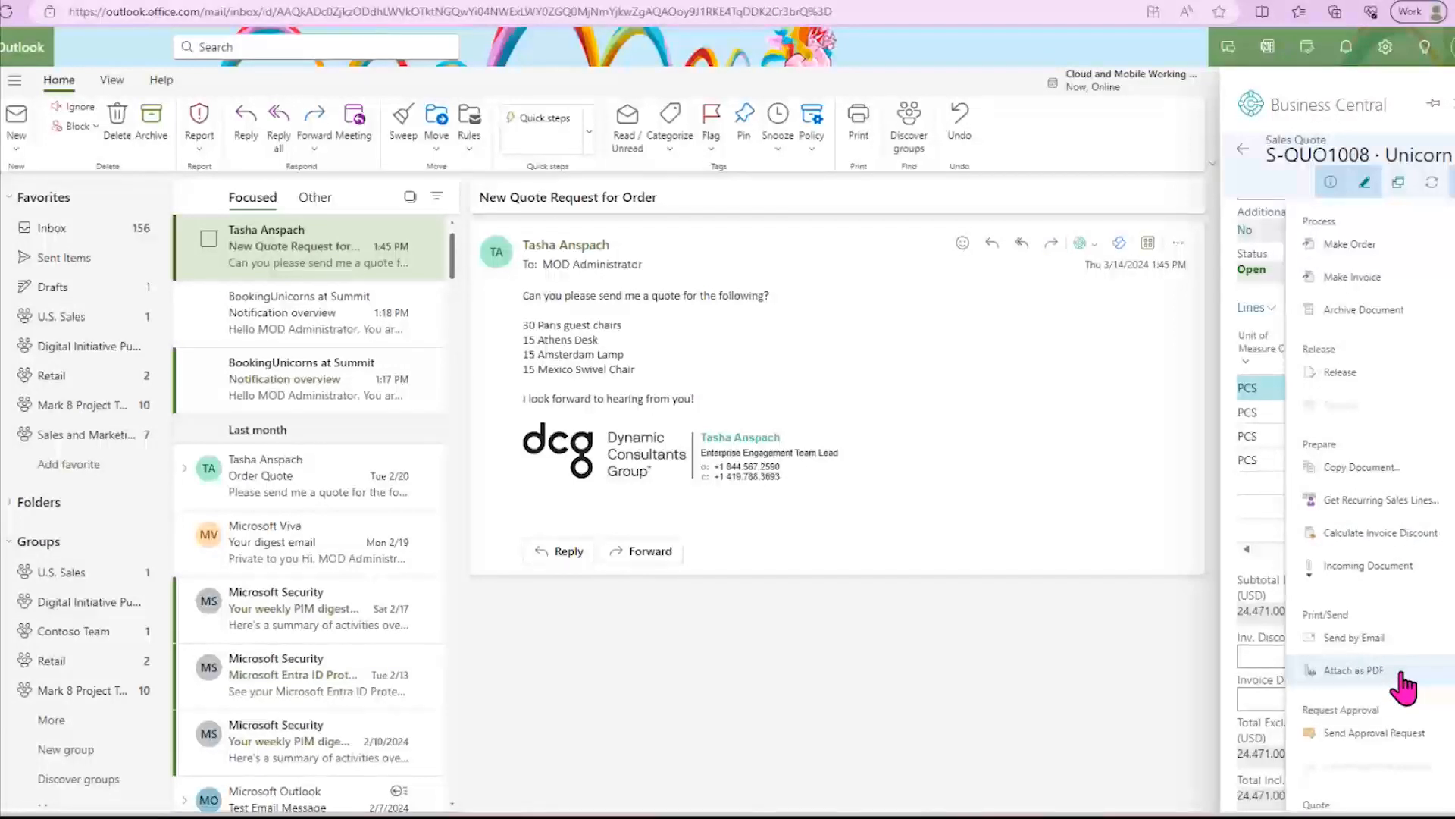
scroll(1403, 647, down, 3)
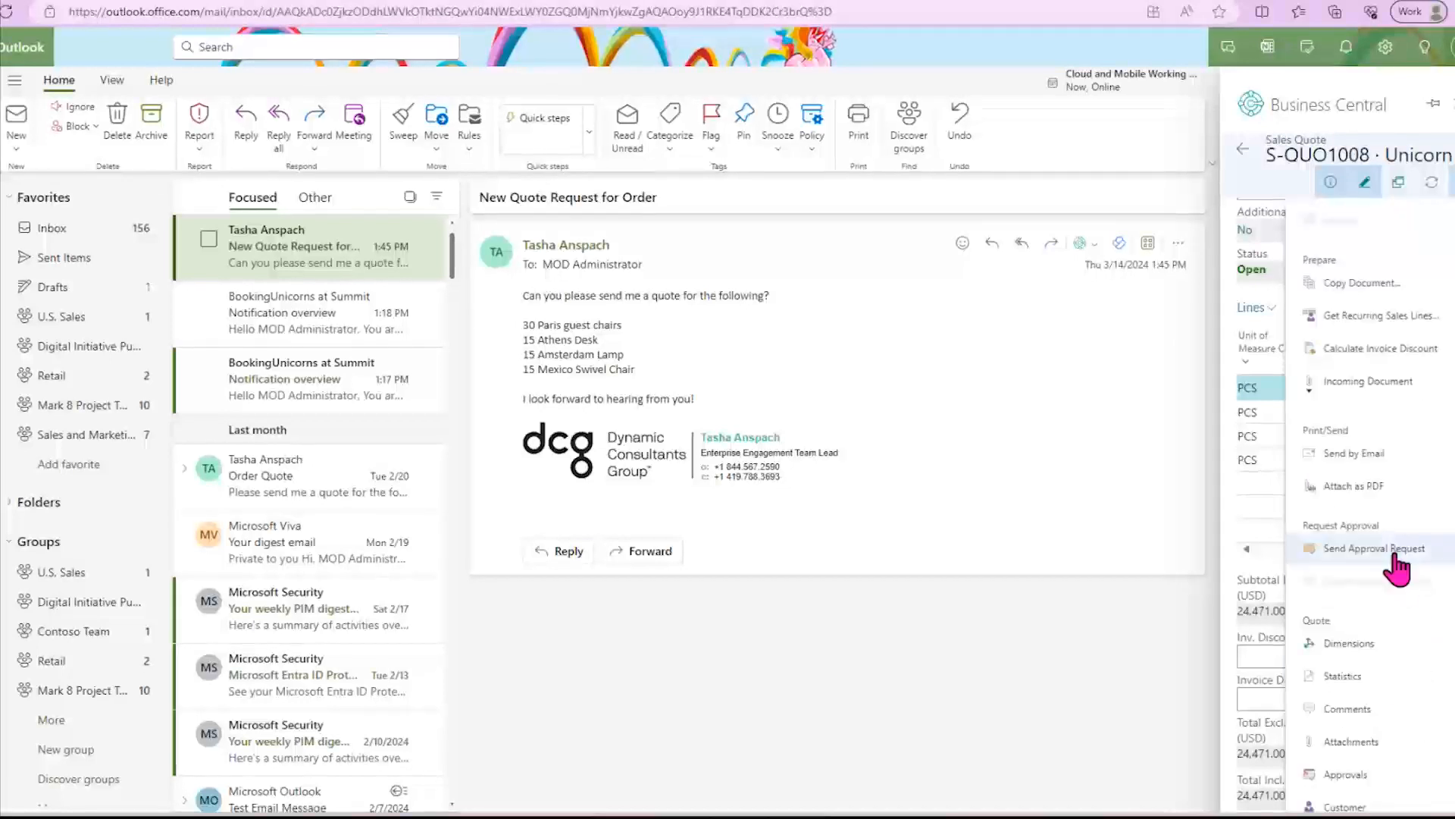
scroll(1381, 537, down, 1)
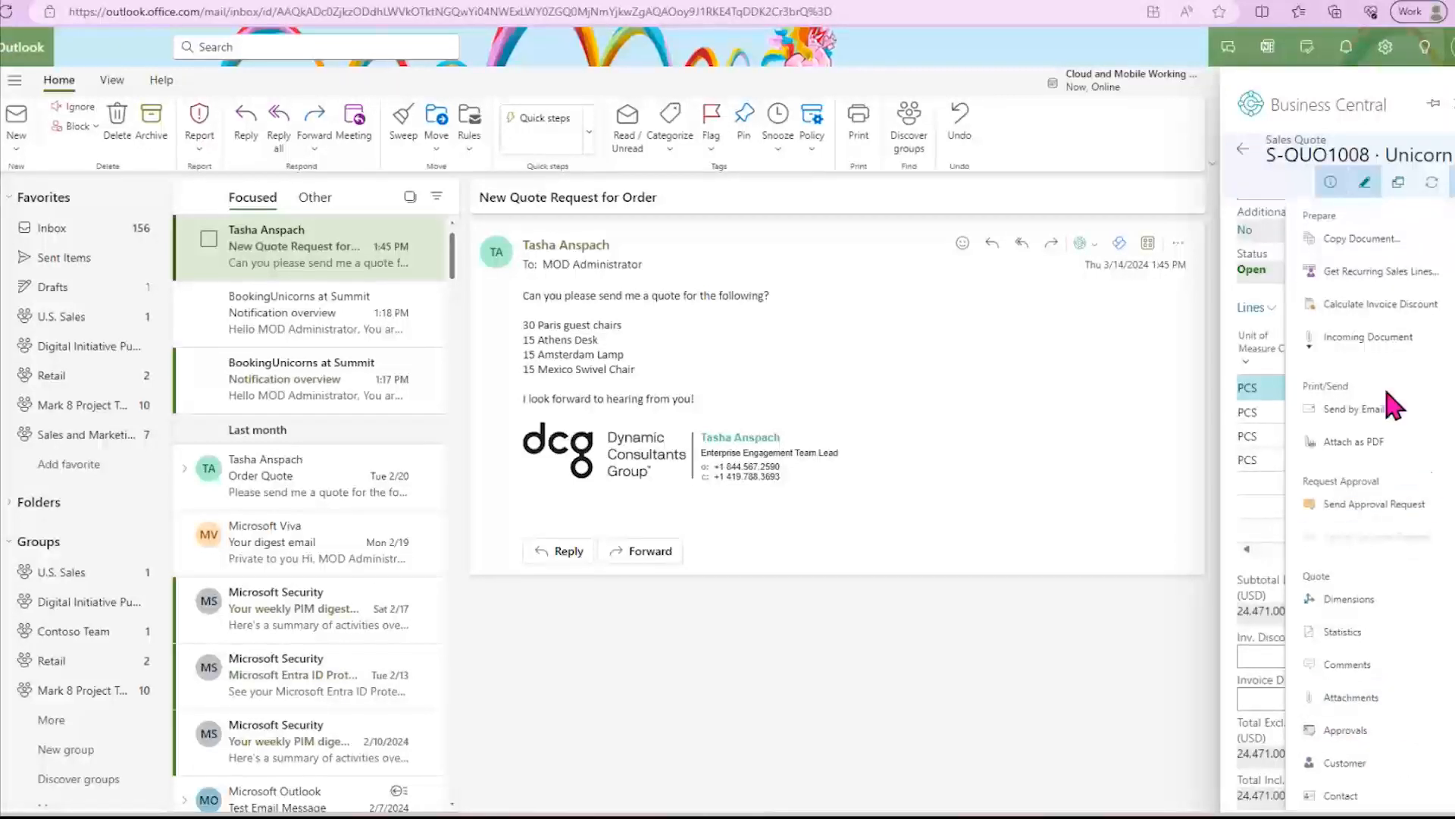
click(1348, 417)
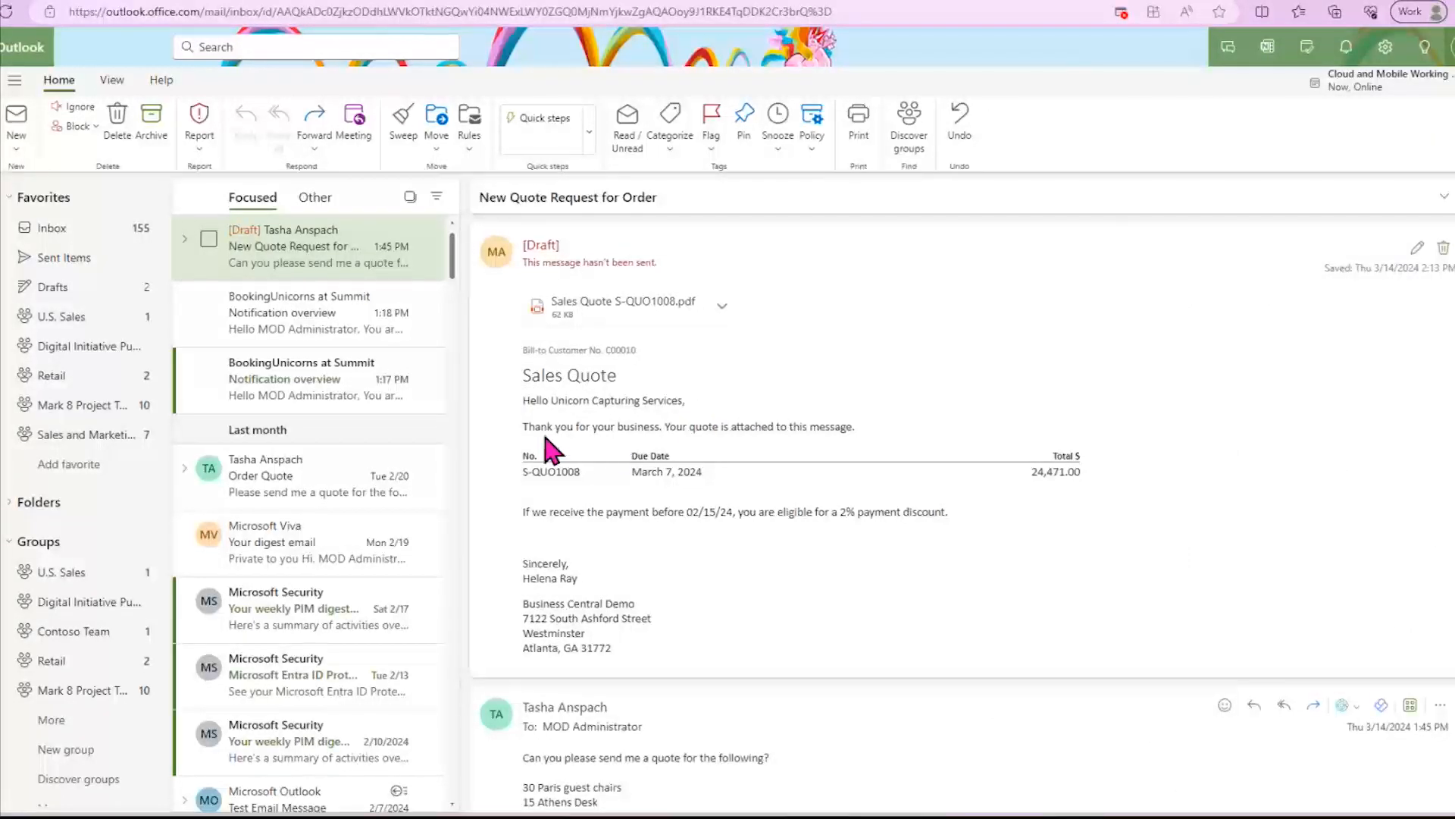
- Review the drafted reply with the attached sales quote PDF and send it to the customer
drag(1037, 471, 1075, 472)
click(1003, 521)
scroll(867, 500, down, 4)
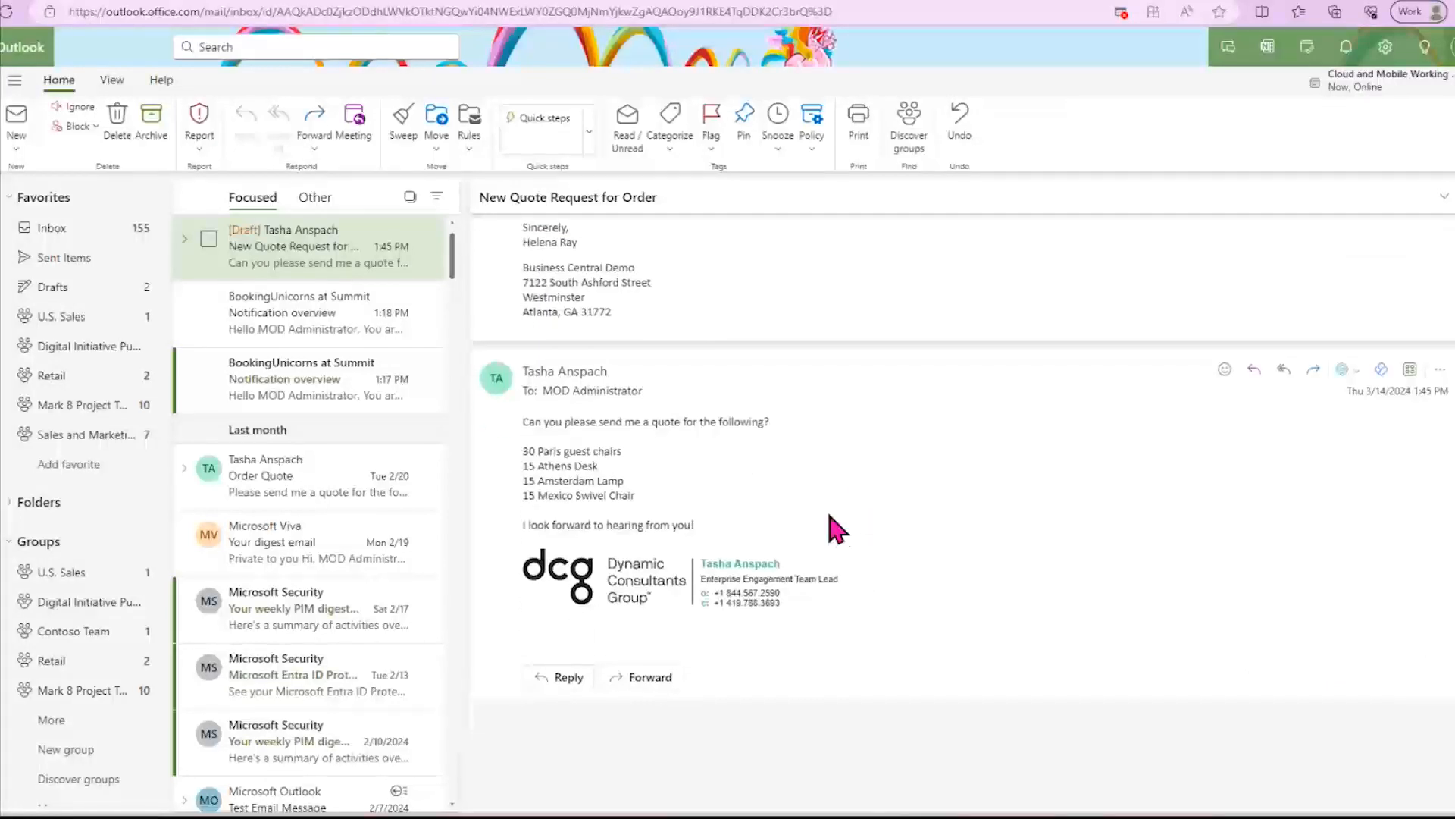
scroll(948, 530, up, 5)
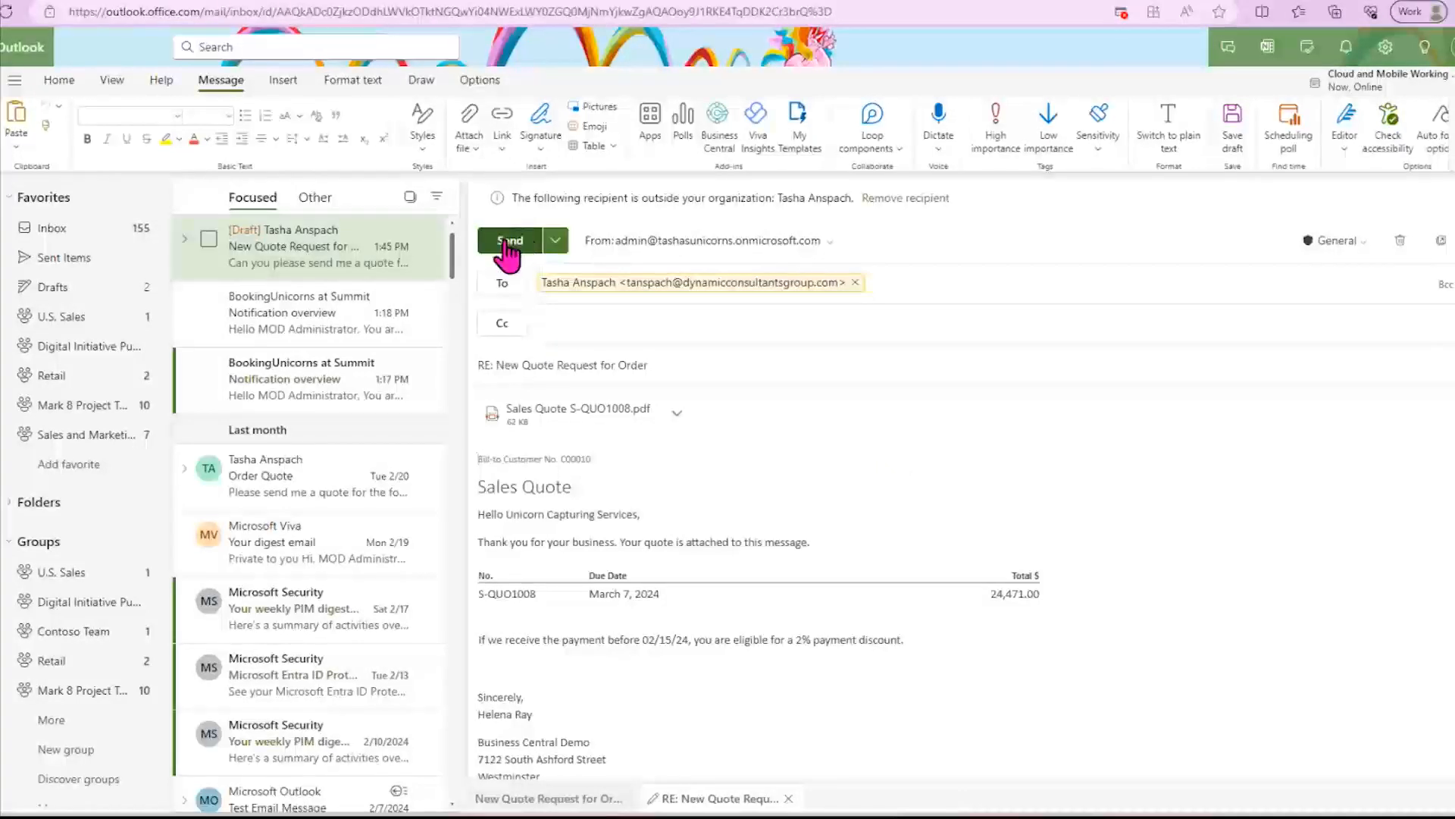
click(507, 242)
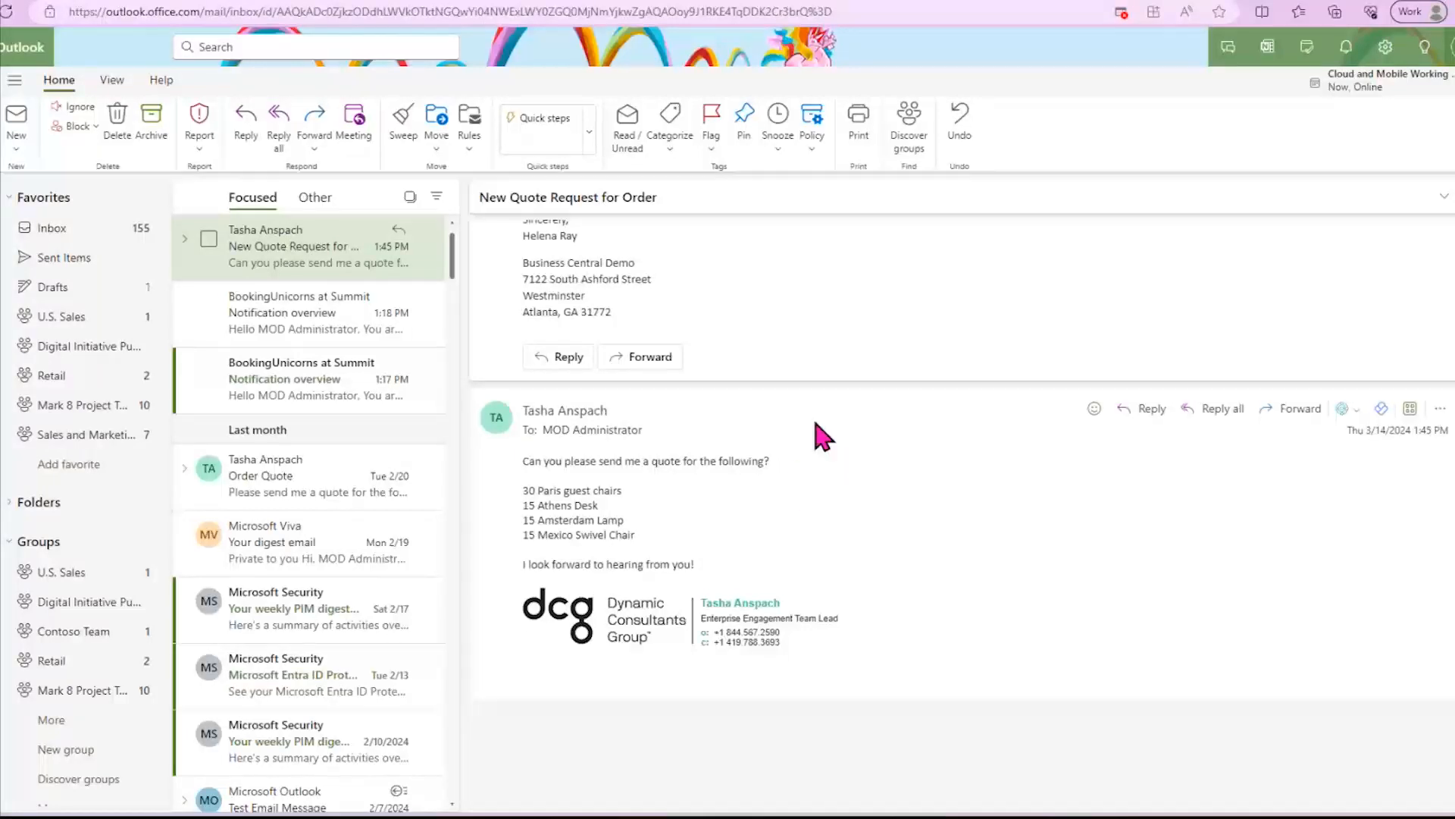
- Open the 1:18 PM "Notification overview" email and view the Nod Publishers purchase invoice awaiting approval in Document View
click(276, 338)
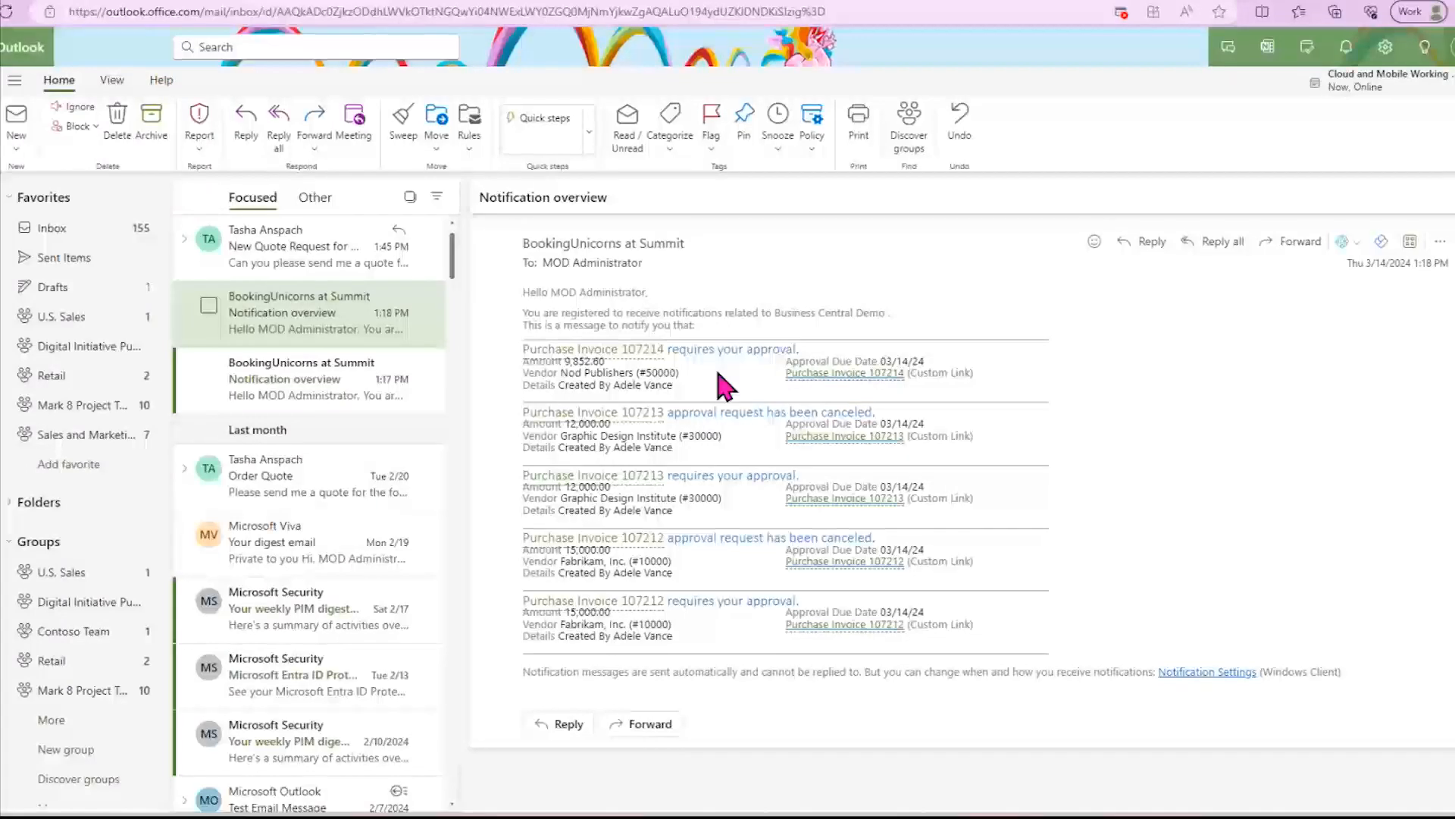
click(609, 358)
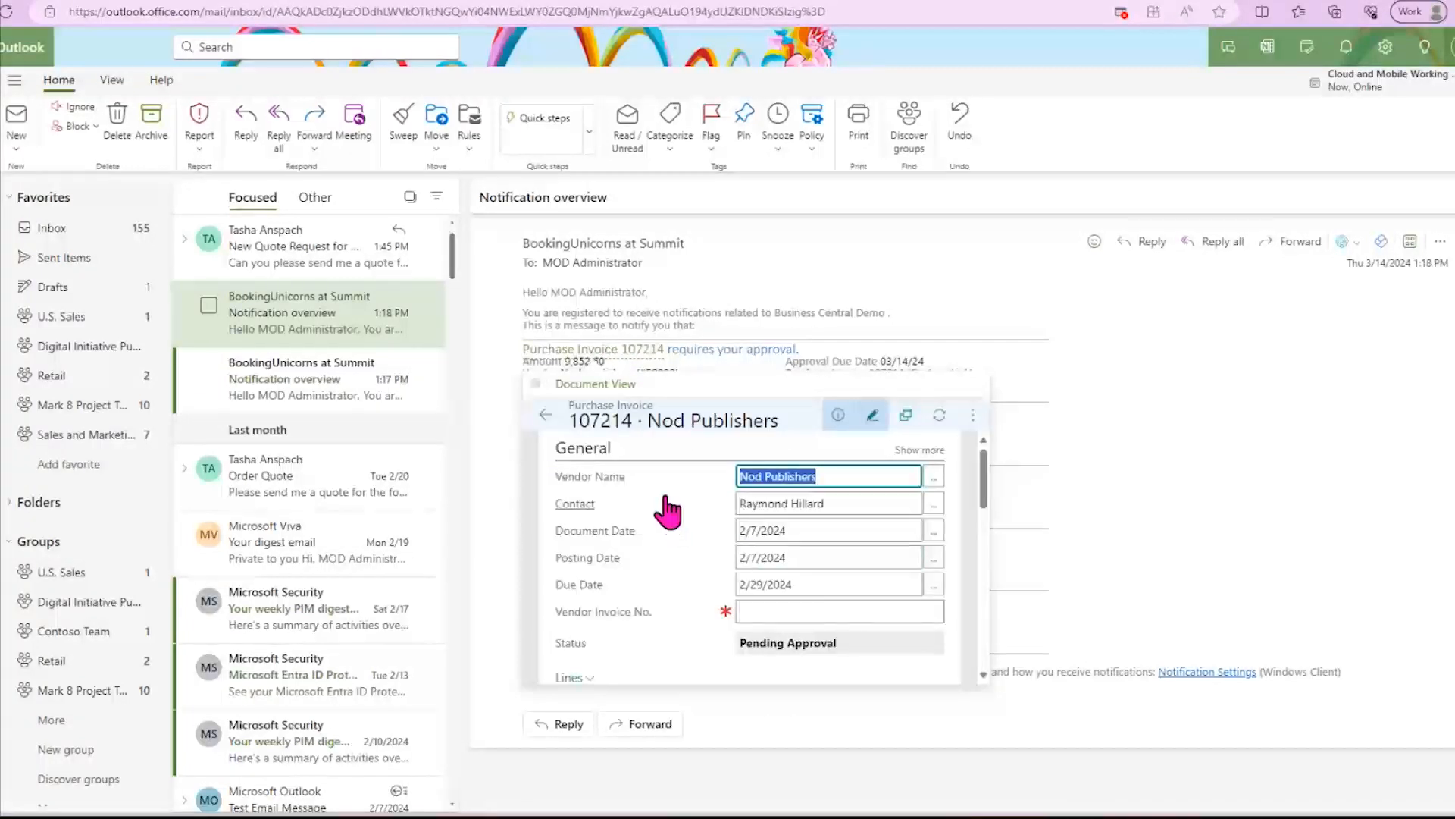
scroll(665, 502, down, 3)
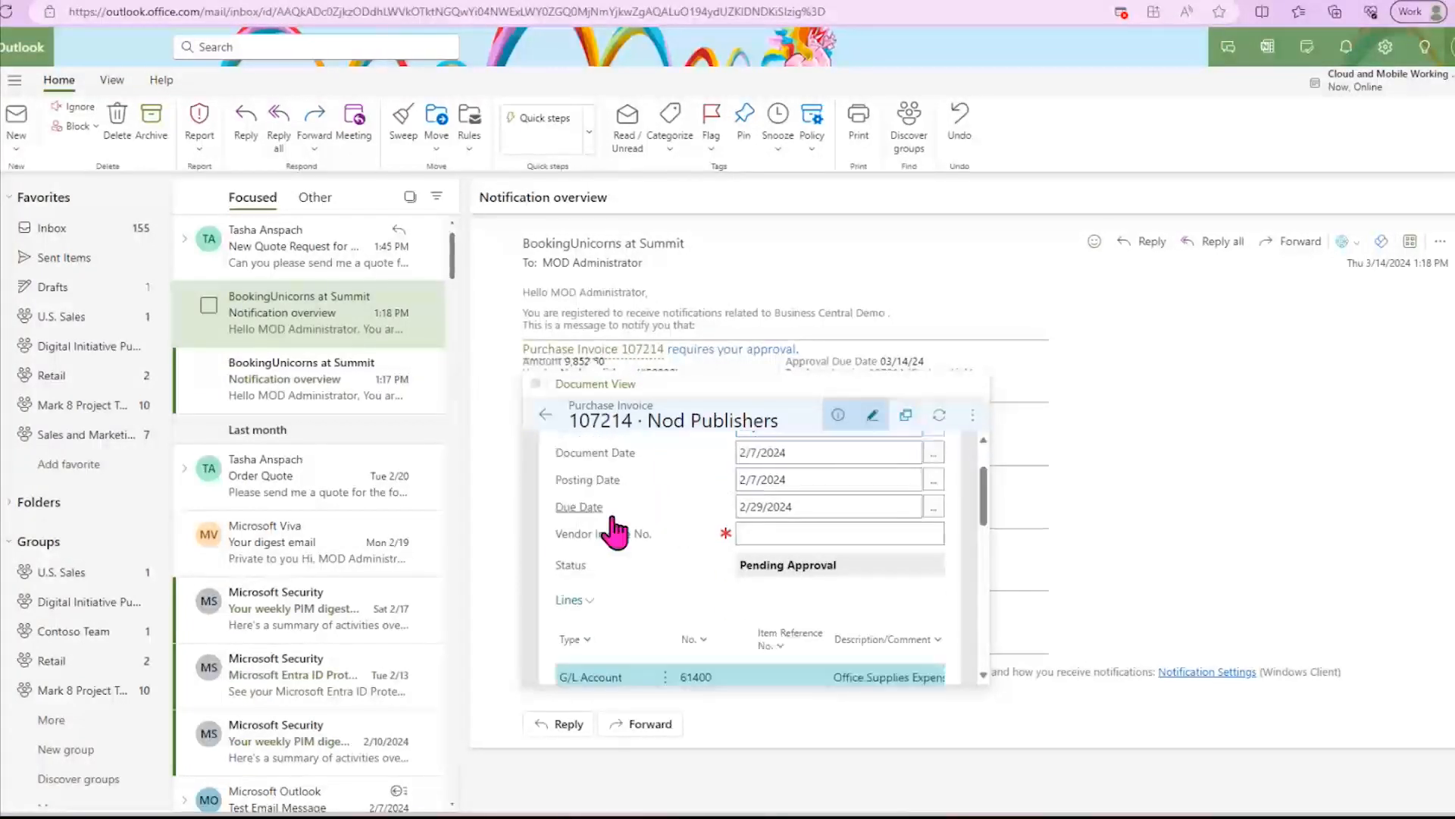
scroll(625, 485, down, 1)
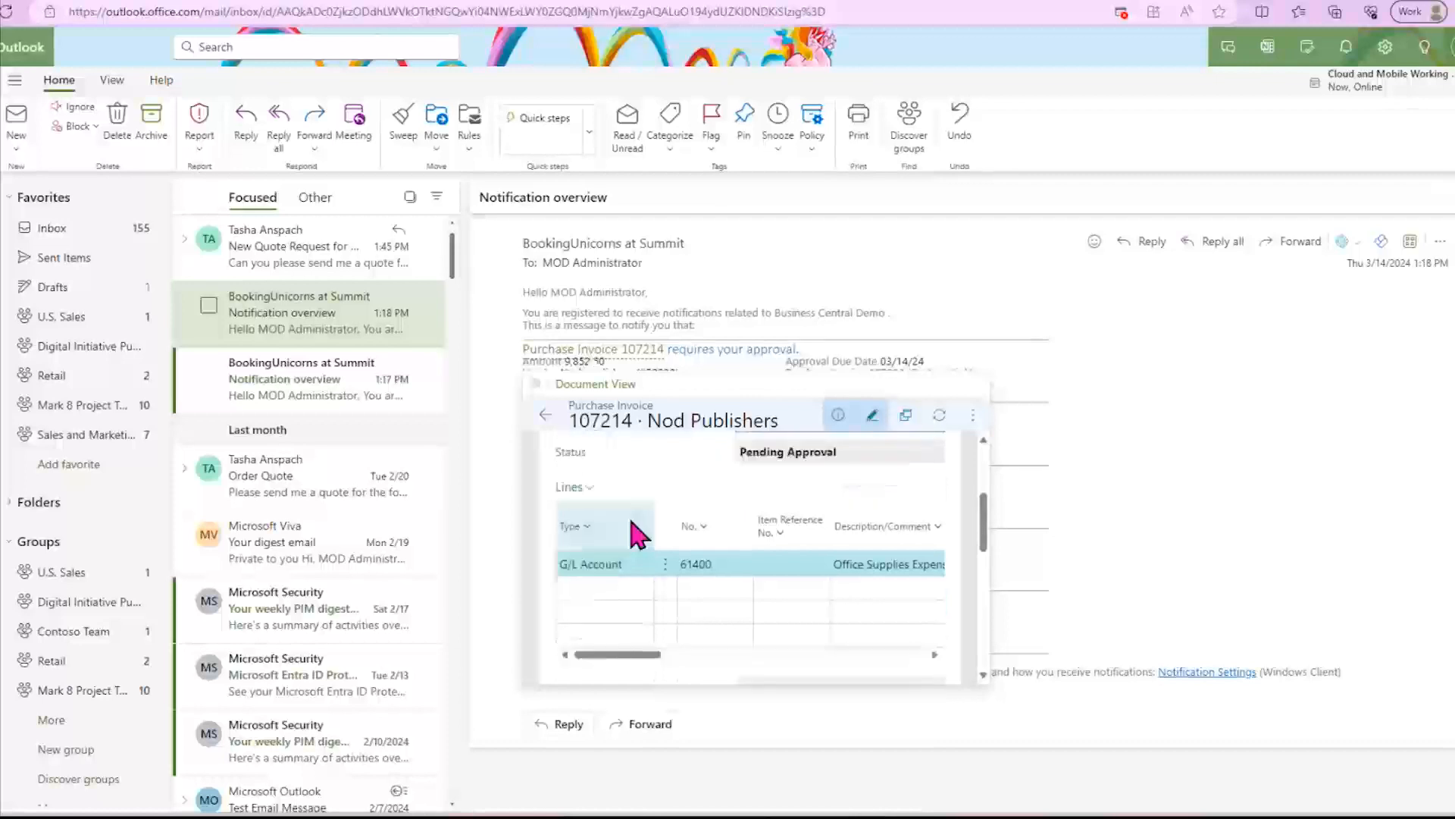
- Open the Nod Publishers purchase invoice in a separate window, review its lines and totals, and close the window
click(910, 415)
drag(502, 118, 726, 35)
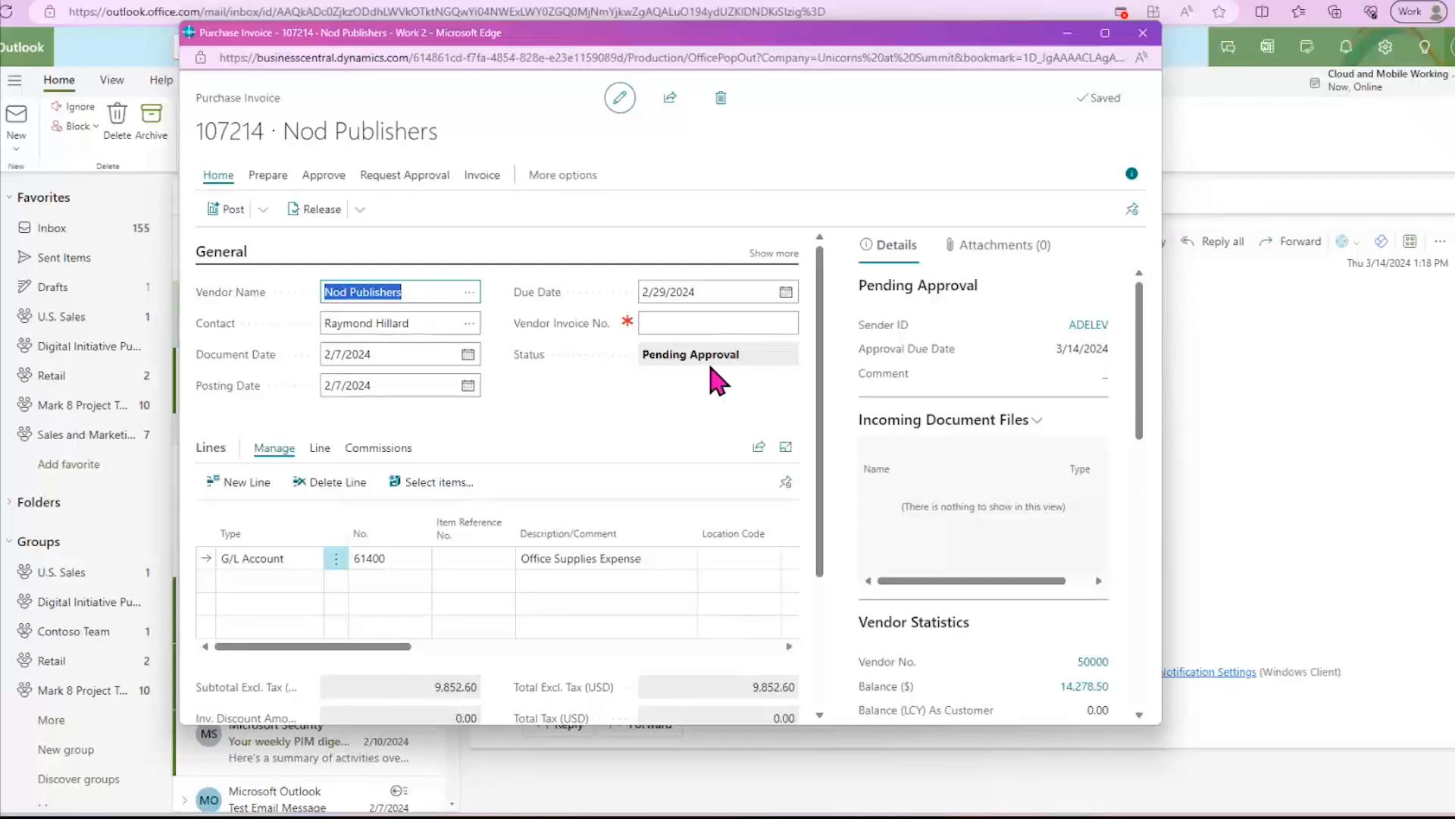
scroll(714, 379, down, 2)
scroll(436, 602, down, 1)
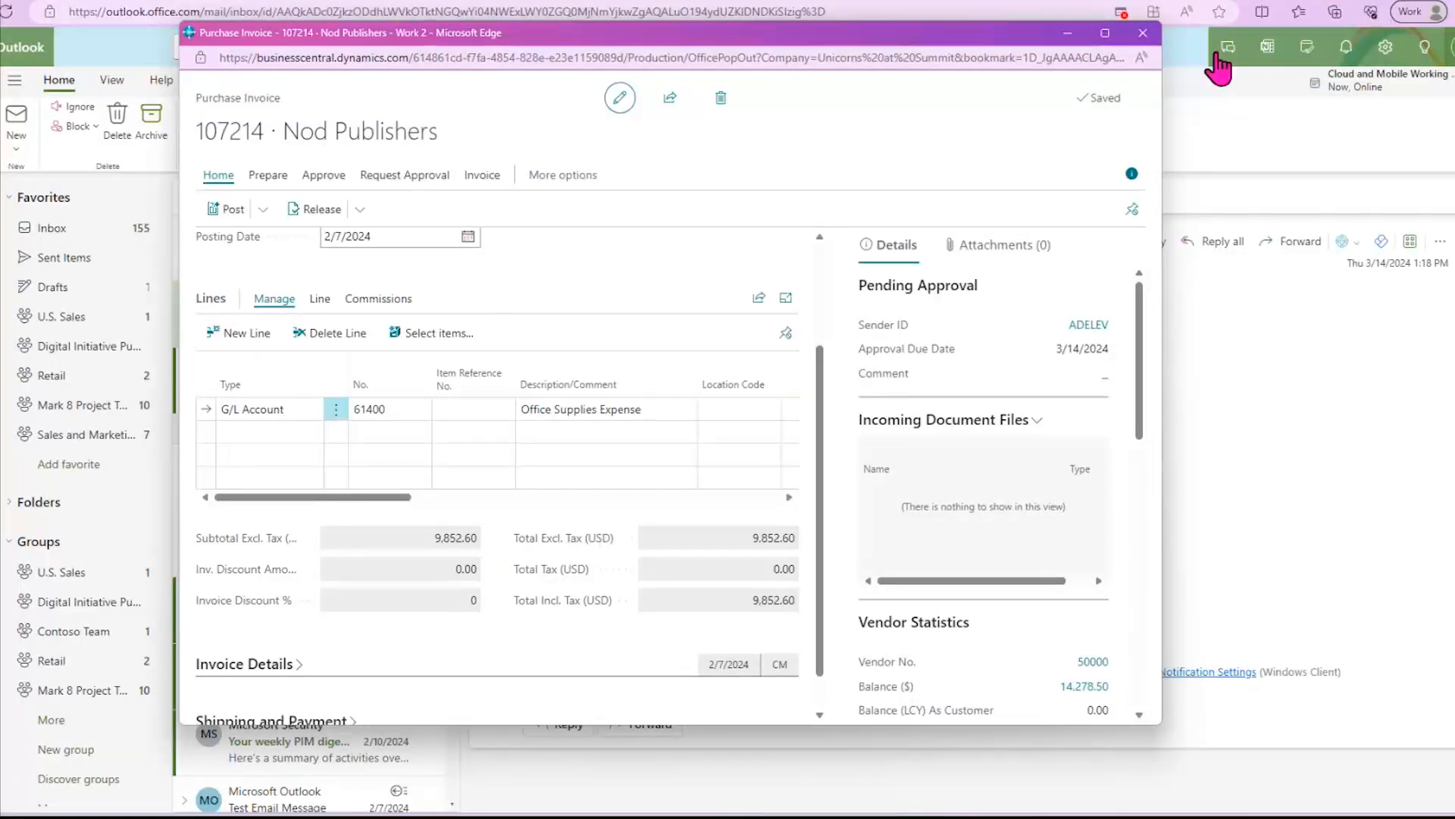
click(1152, 34)
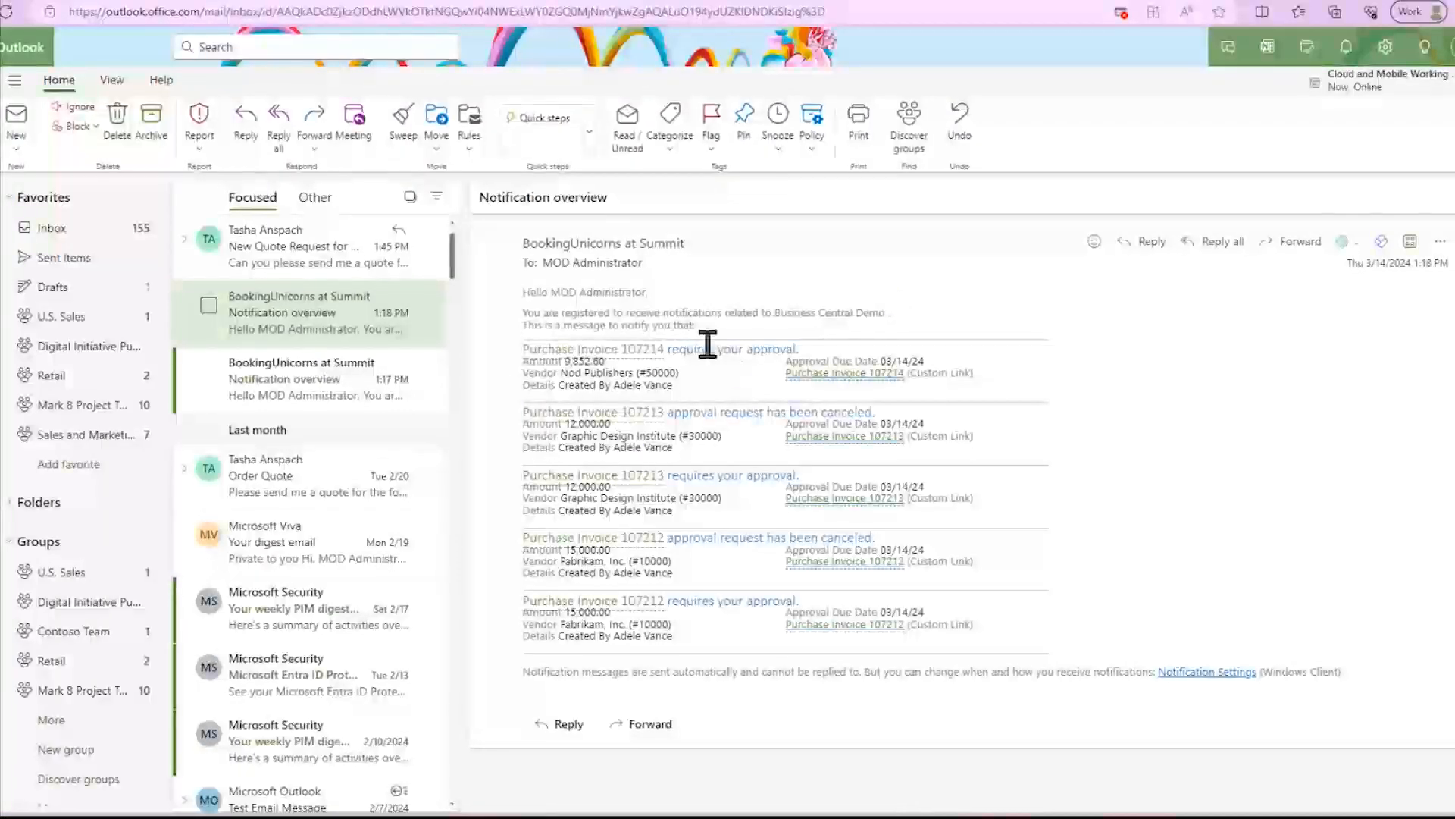
- Reopen the Nod Publishers invoice from its link in the email, examine its posting, release and approval actions, and close it
click(821, 375)
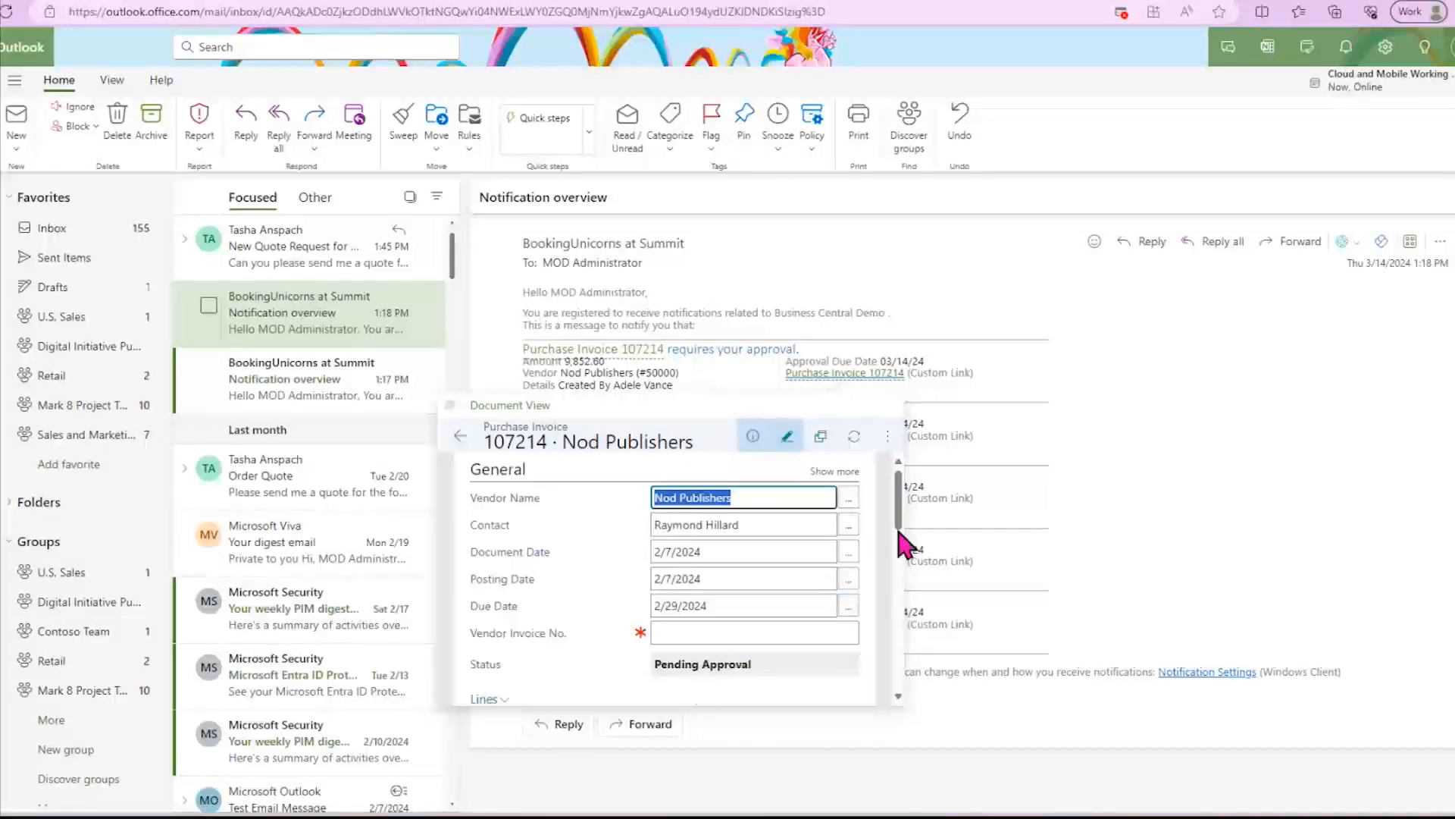
click(888, 436)
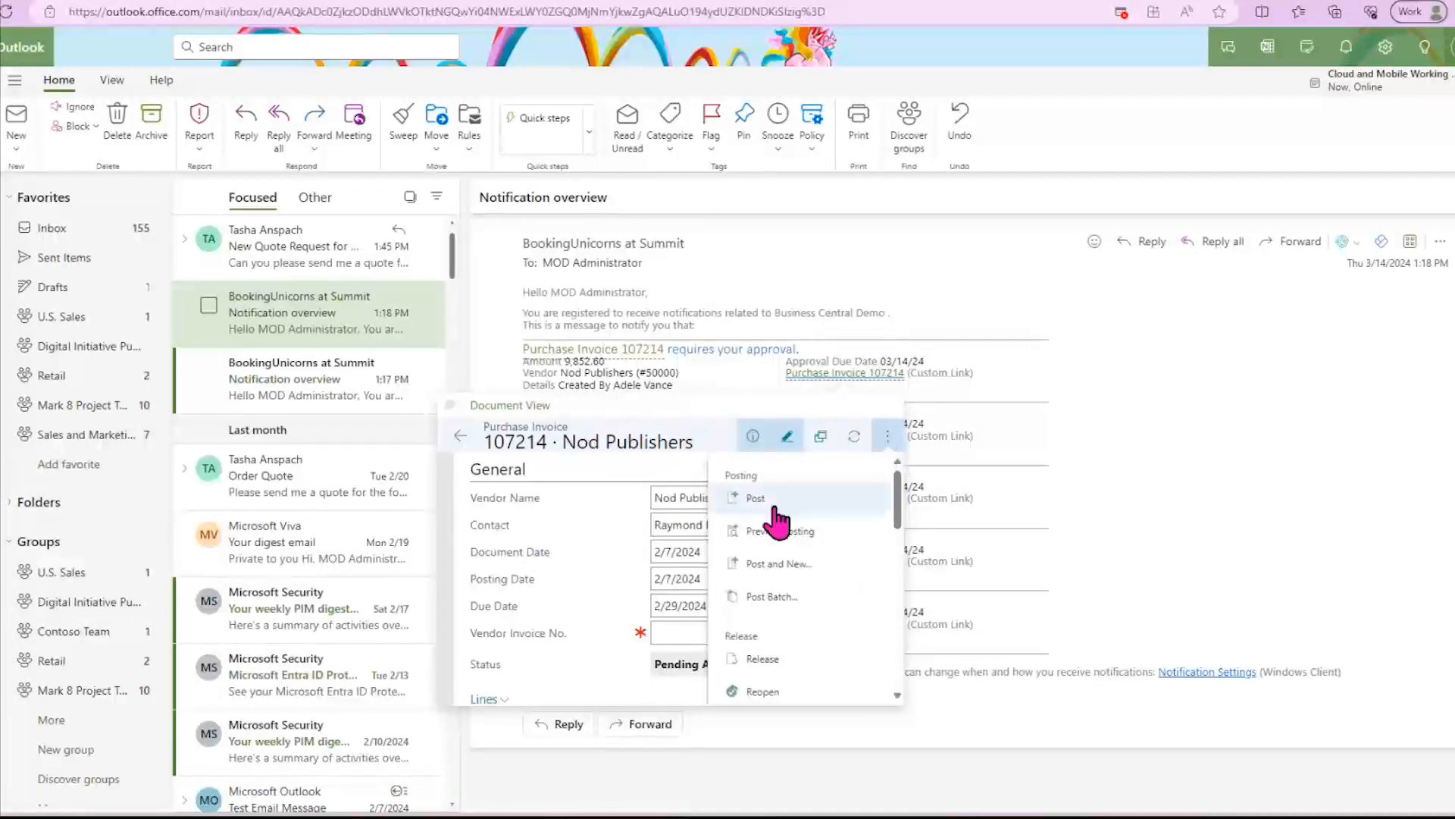
scroll(796, 644, down, 3)
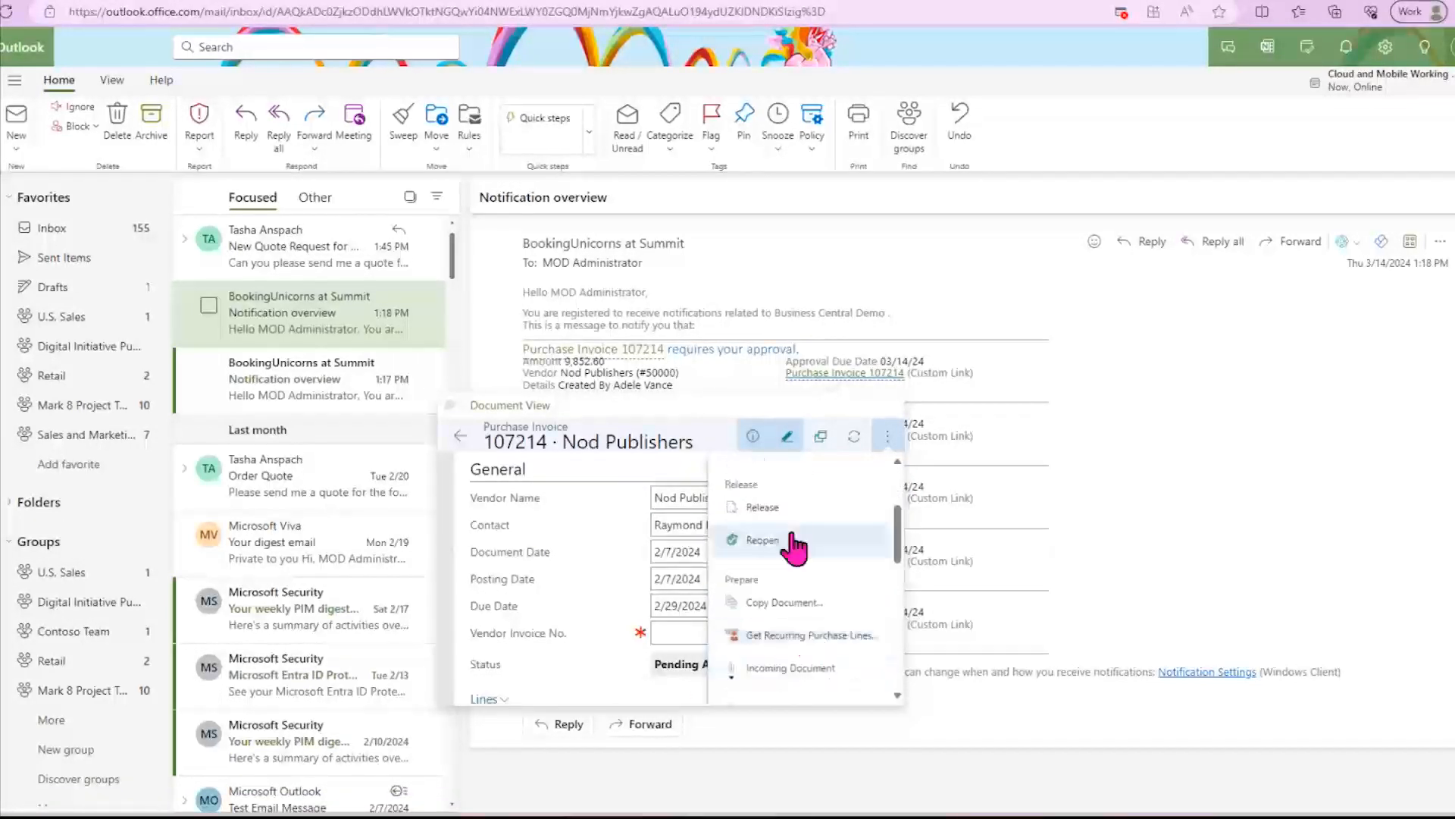
scroll(796, 547, down, 2)
scroll(793, 547, down, 1)
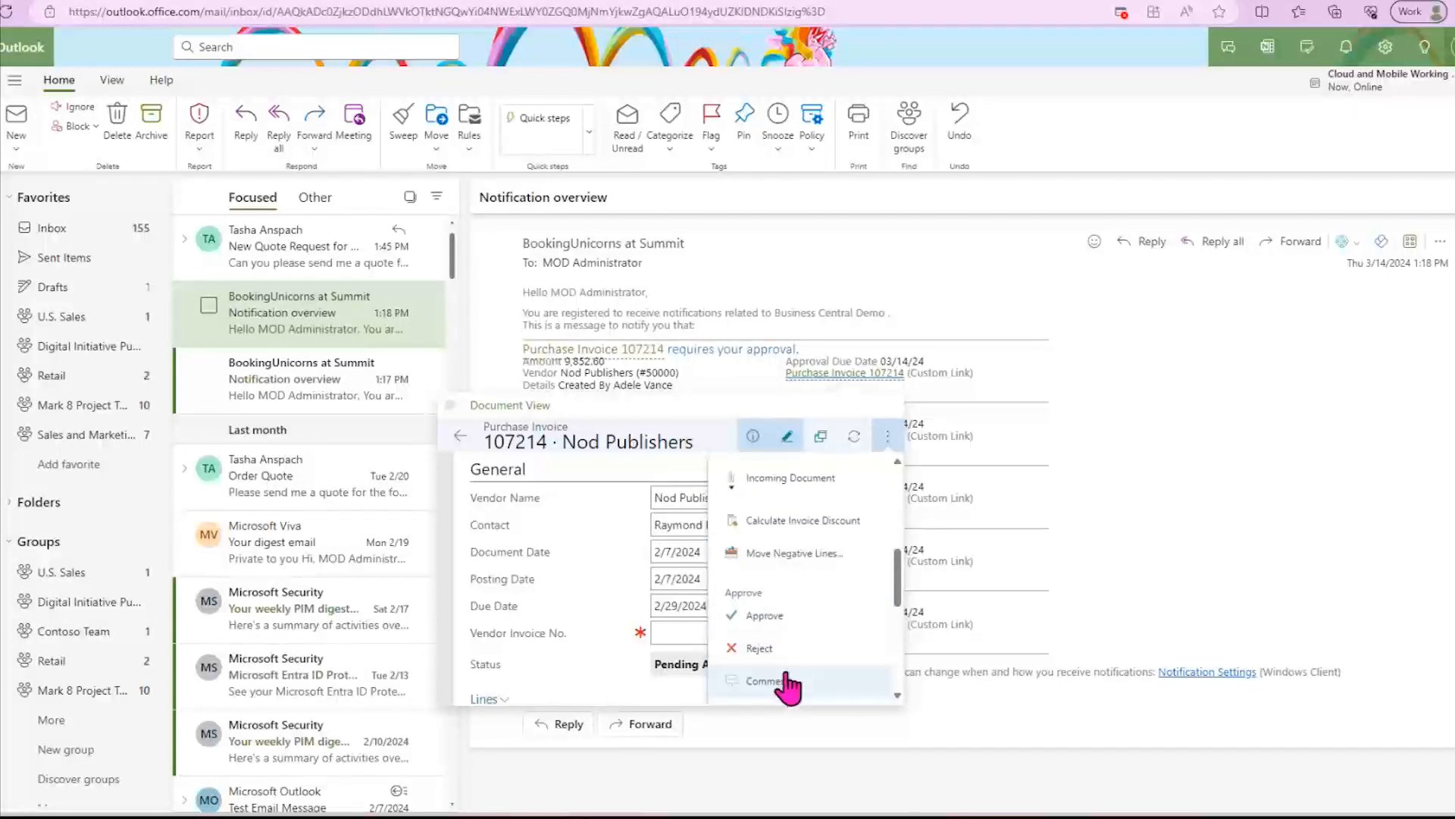
scroll(817, 649, down, 2)
scroll(818, 649, down, 3)
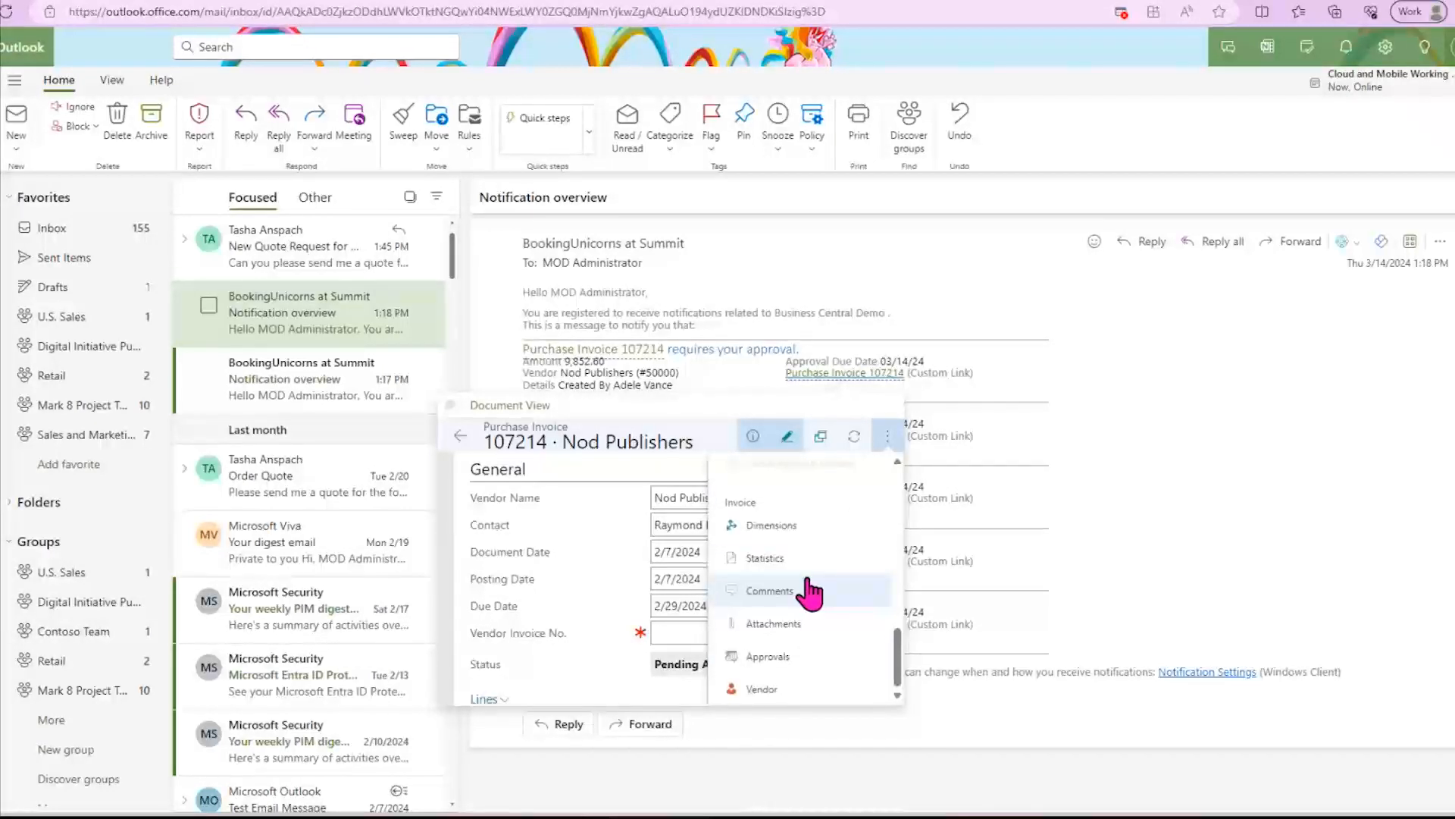
drag(902, 671, 912, 496)
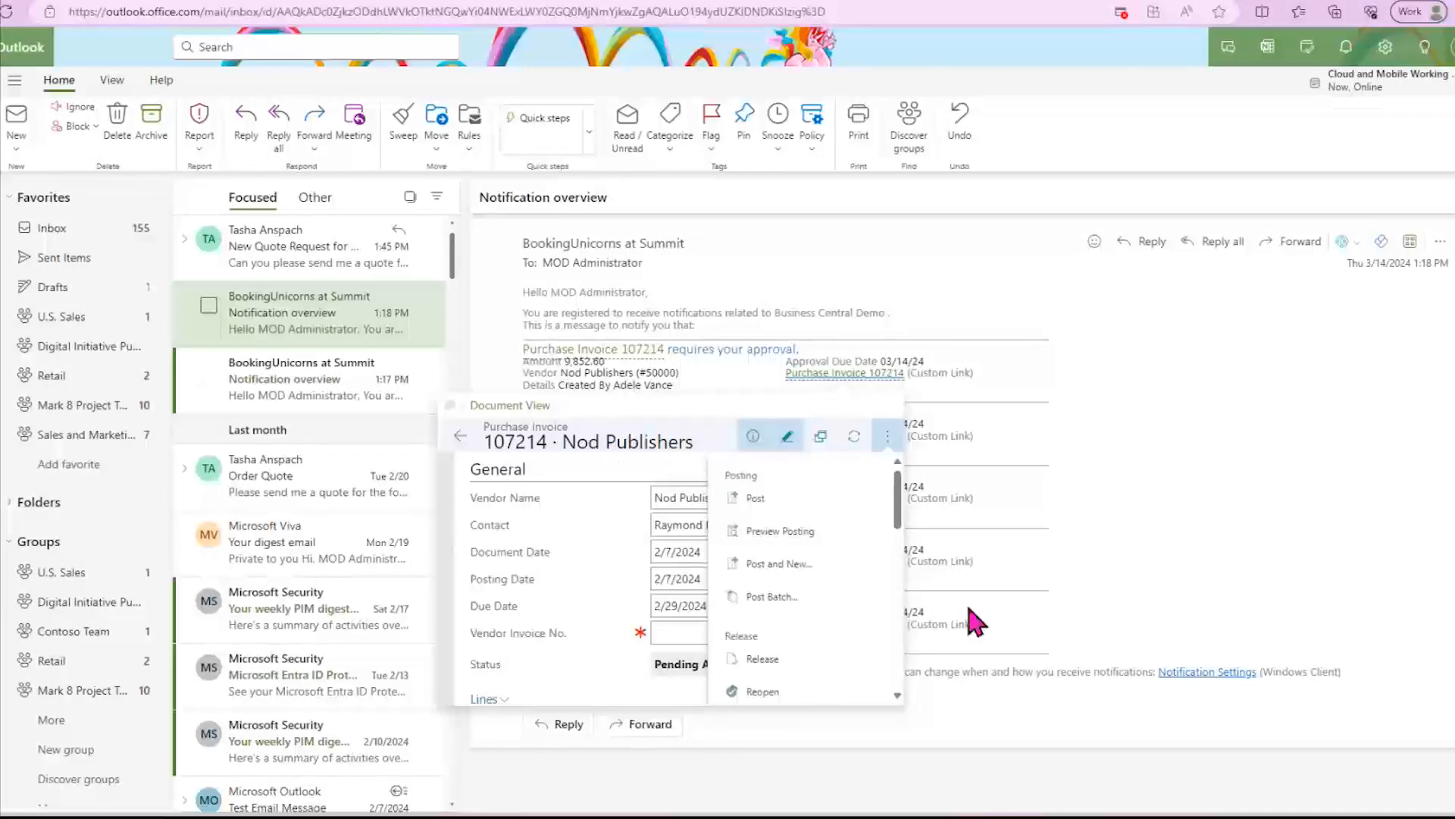
click(1147, 475)
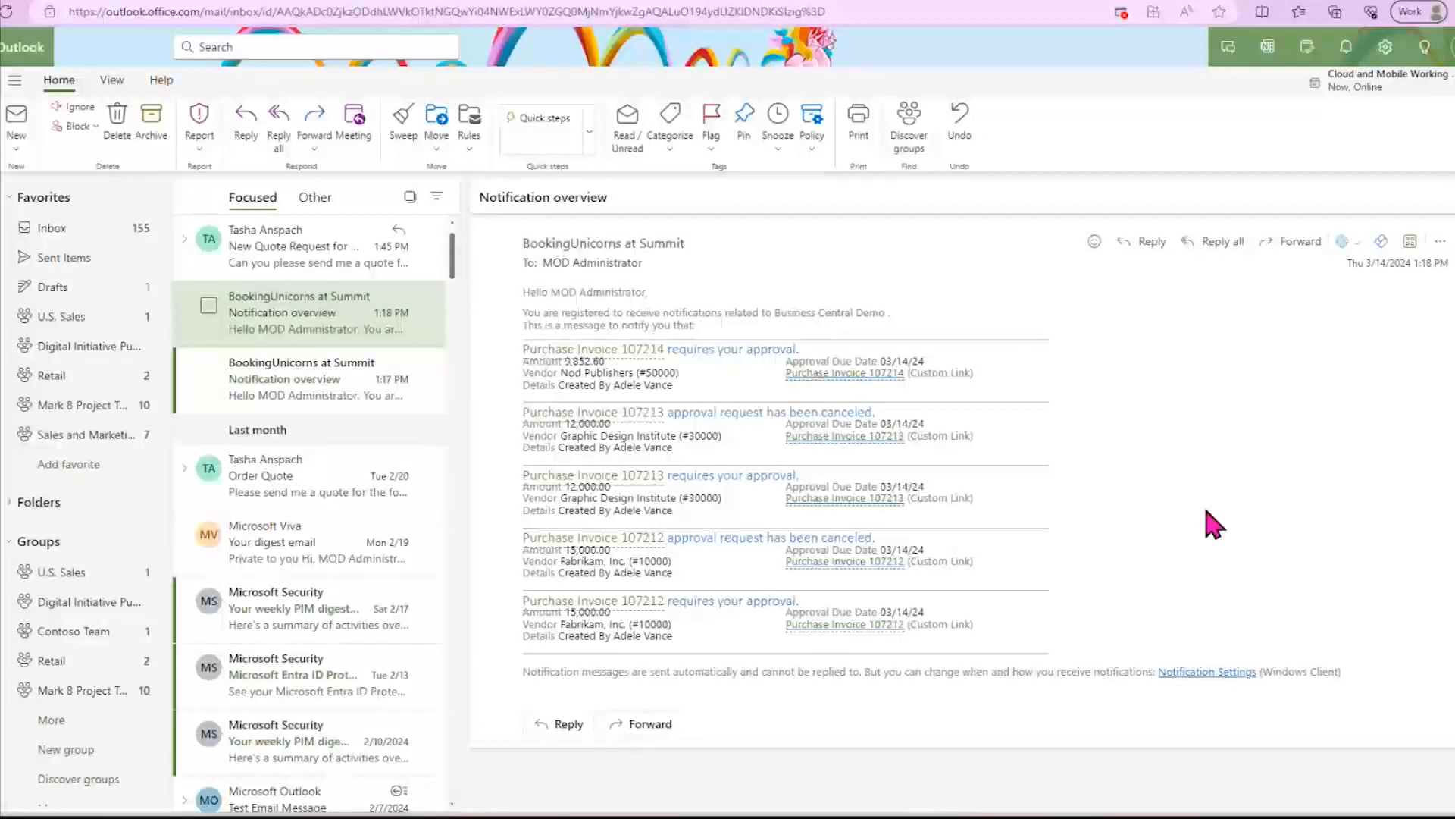
- Return to Business Central, switch to the presentation's Audience Window, and advance to the slide on setting up sending email
click(133, 1)
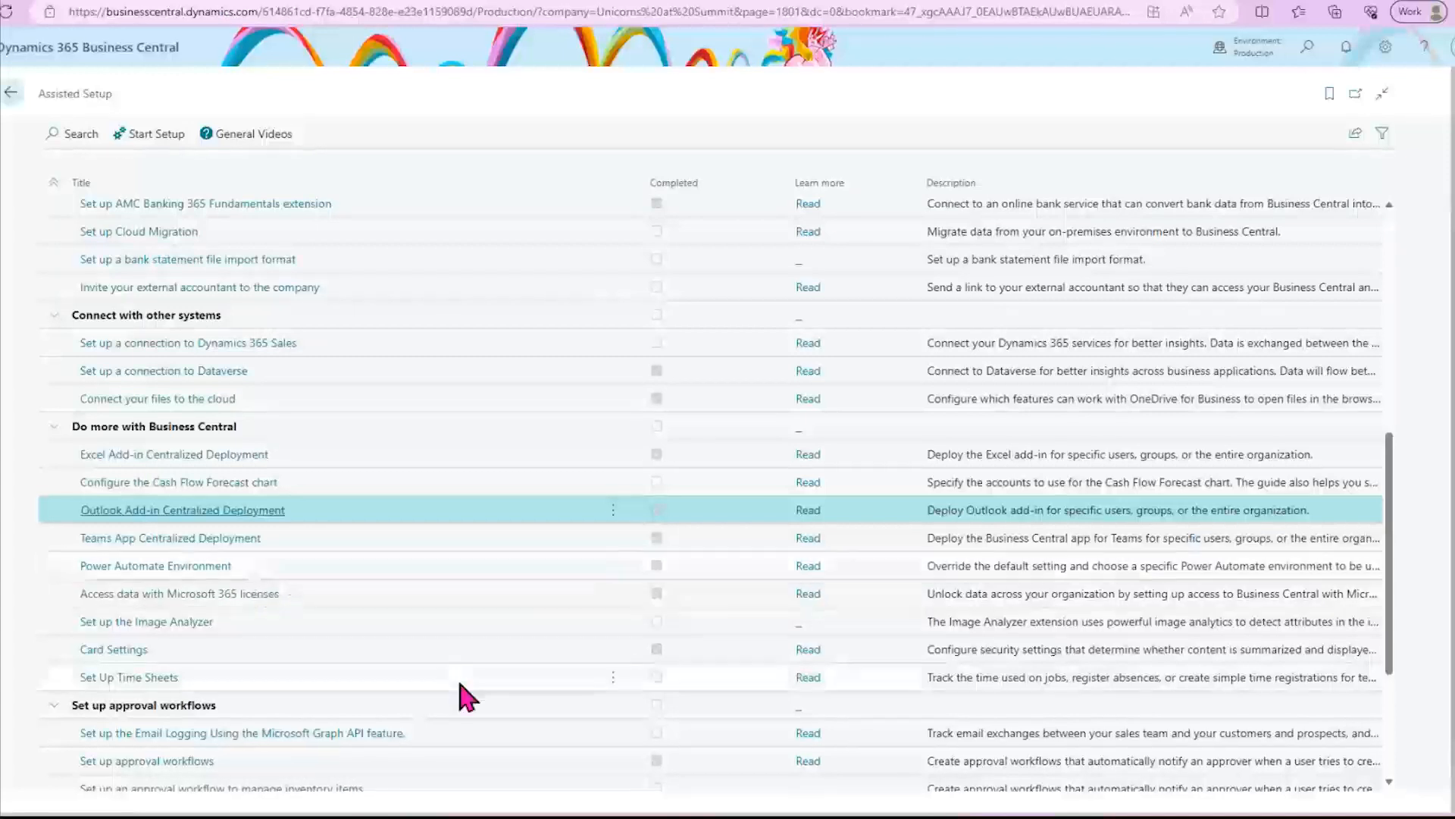
mouse_move(1039, 816)
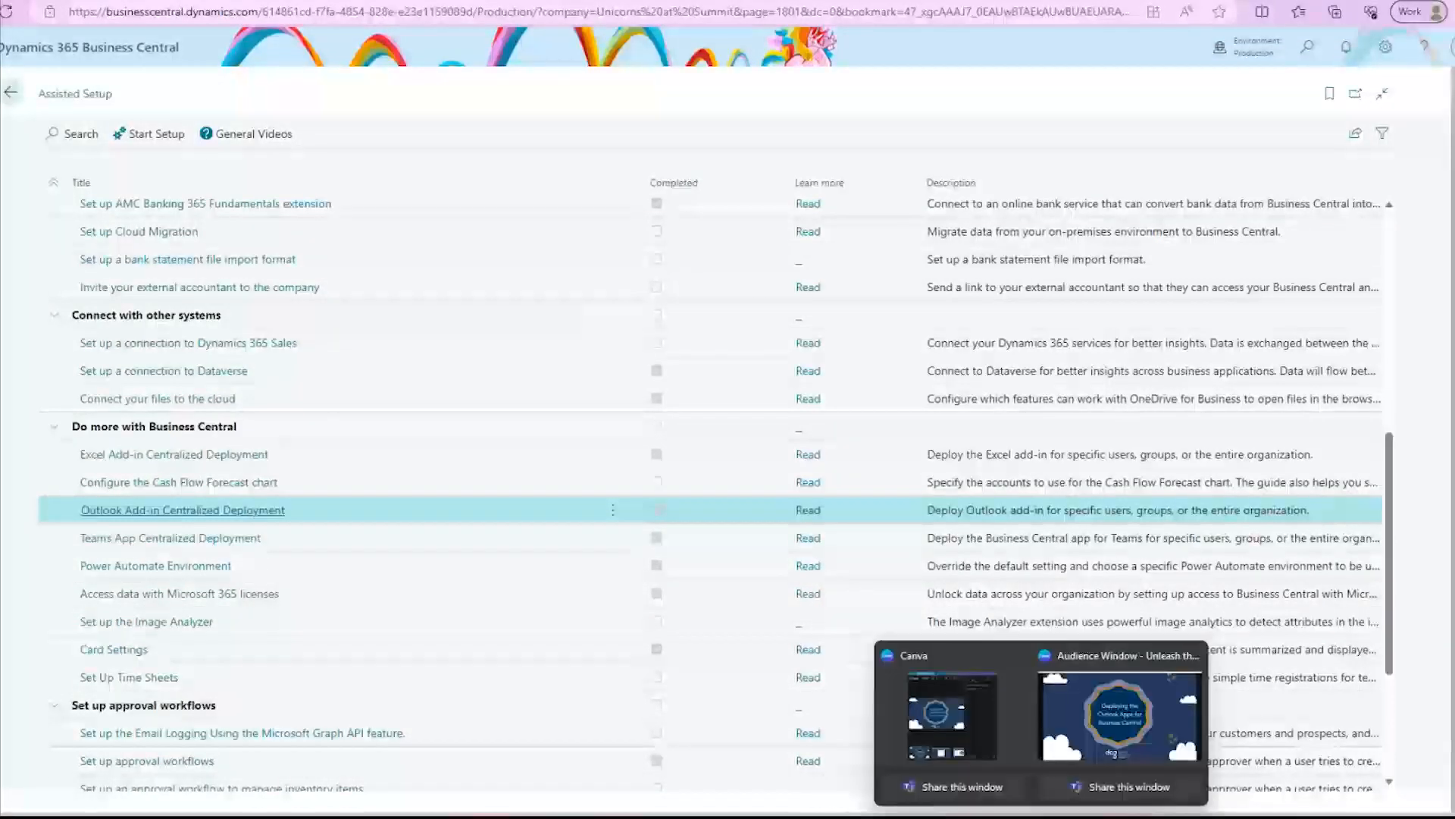
click(1096, 735)
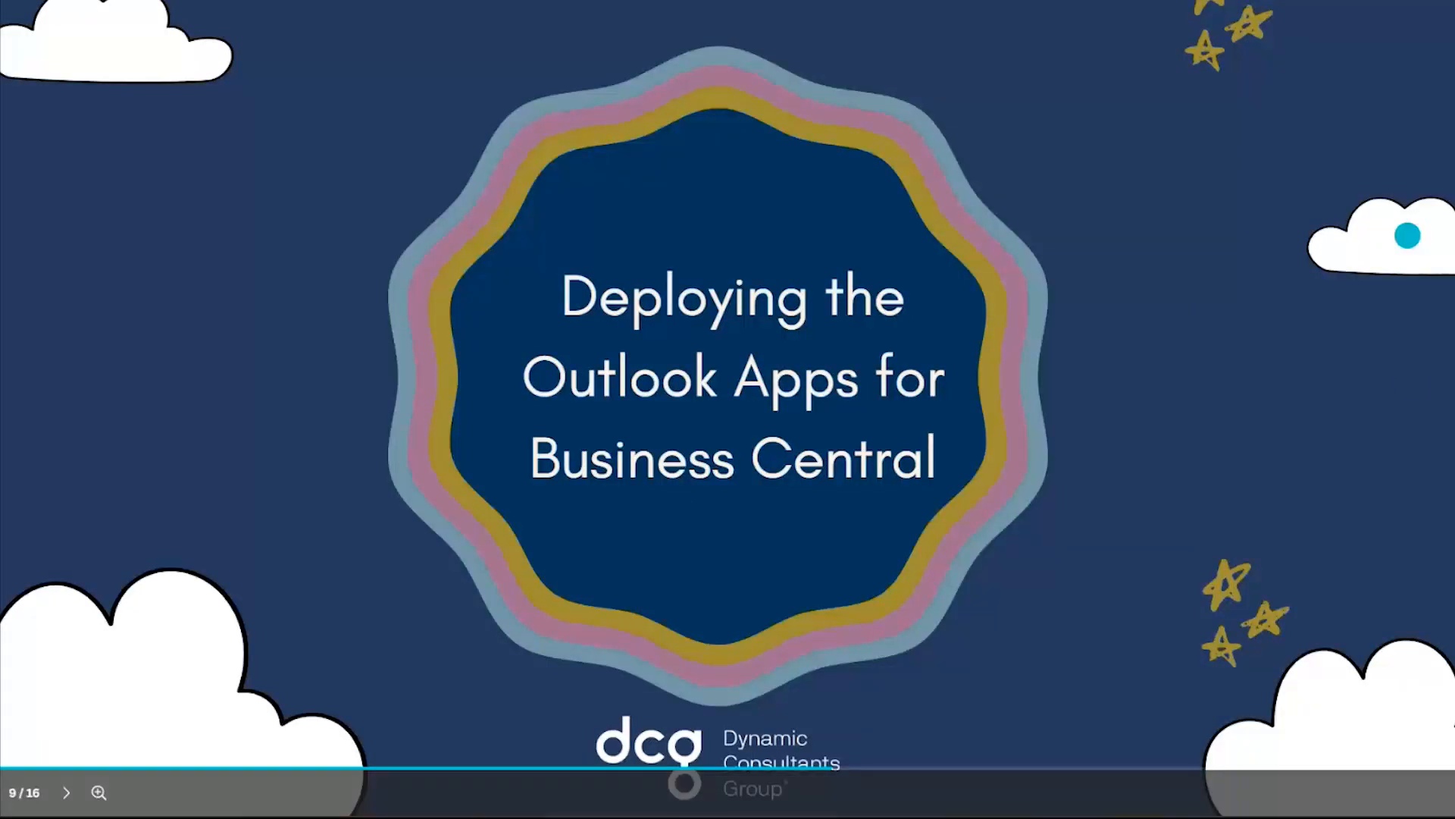
key(Right)
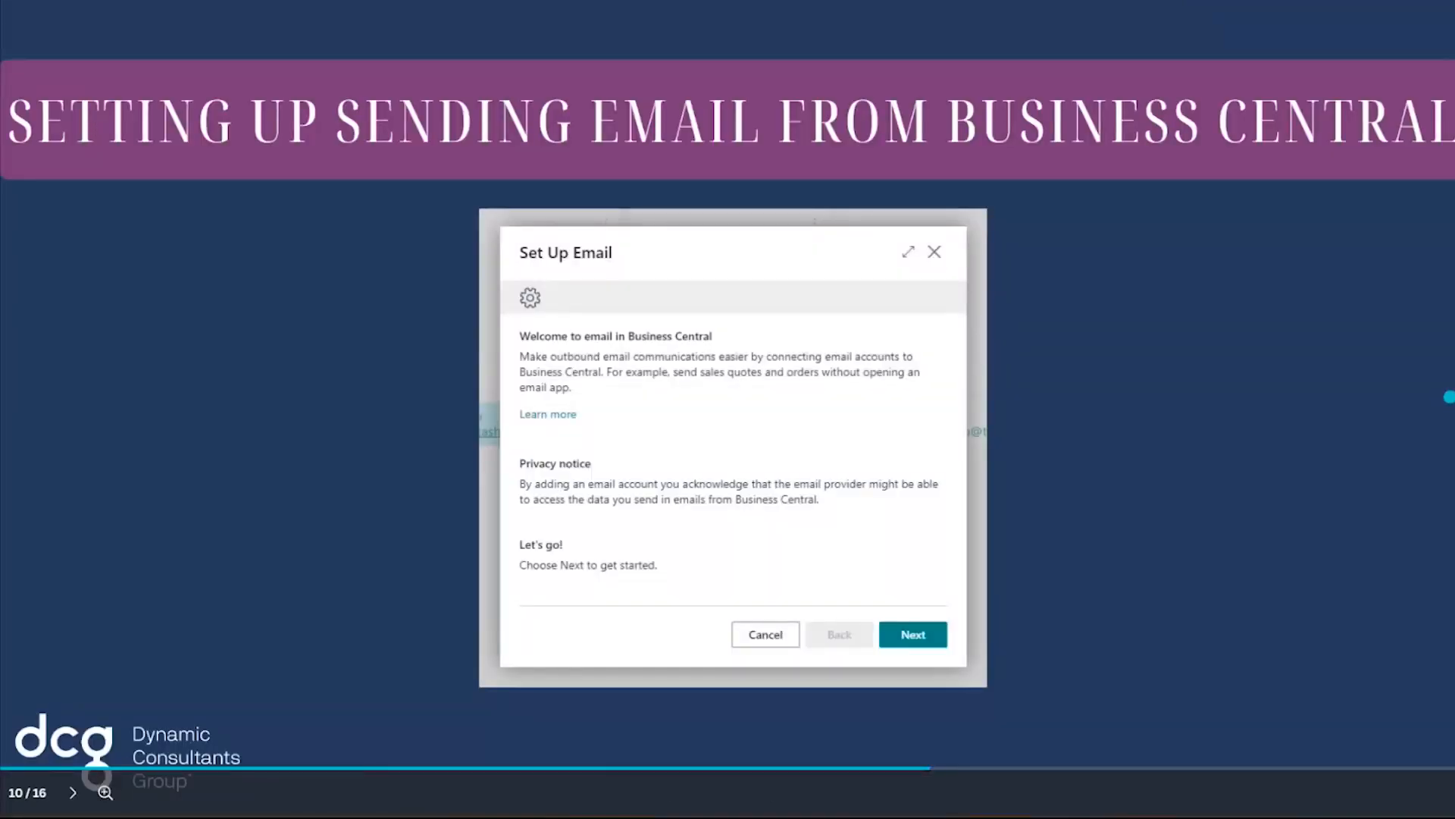
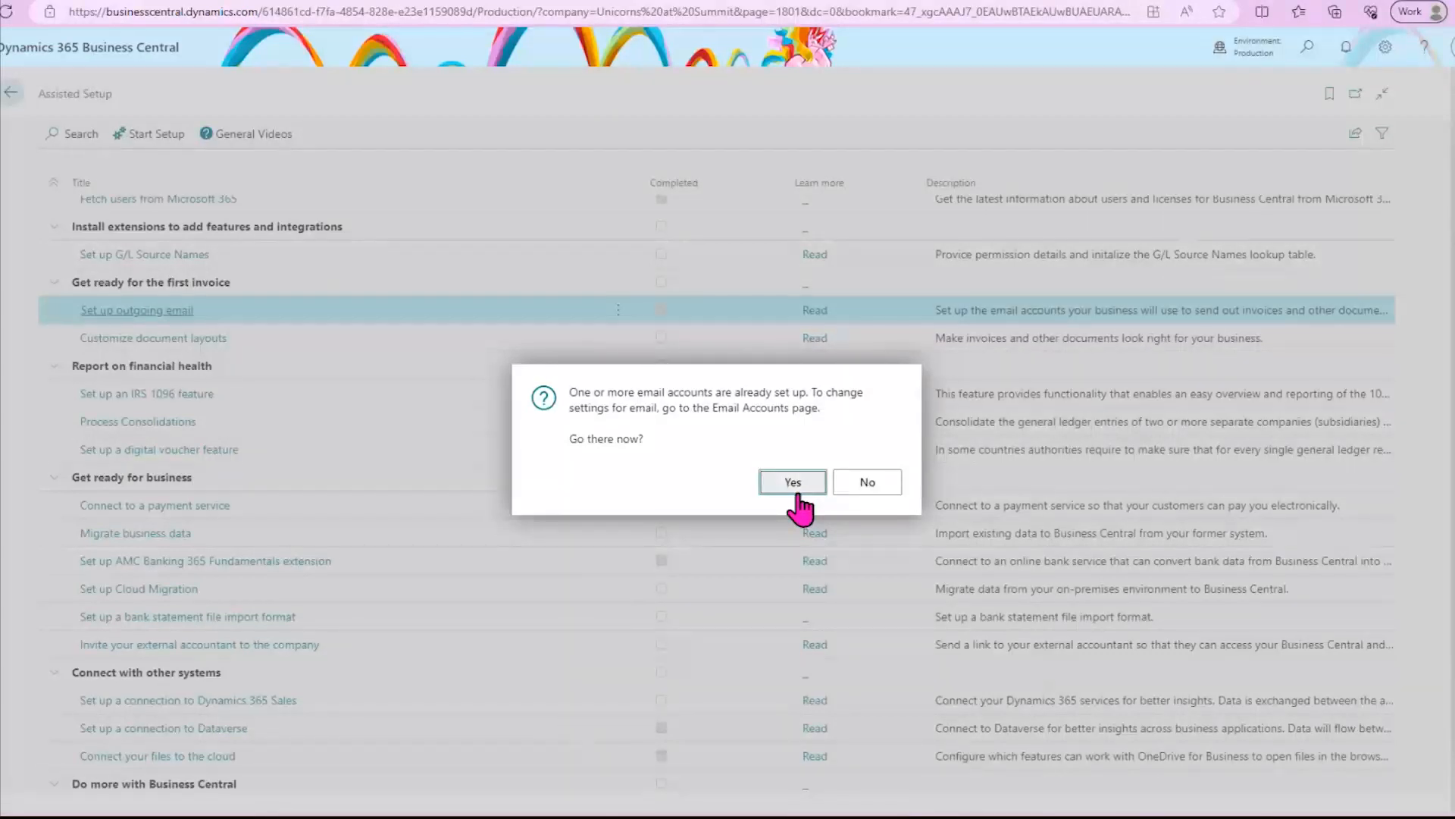
- Go to the Email Accounts page and view the setup form for adding a Microsoft 365 shared mailbox account
click(794, 485)
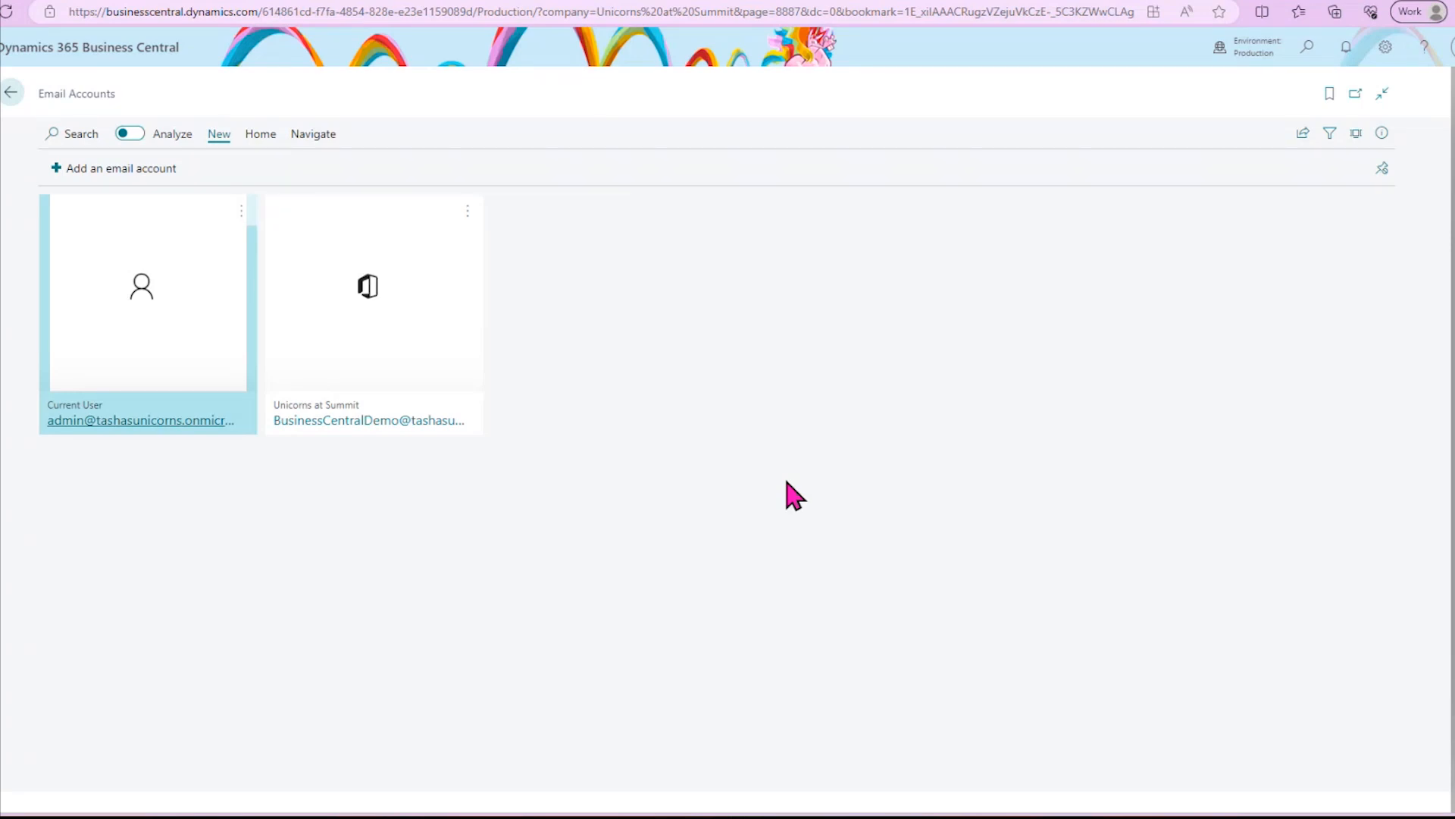
click(108, 166)
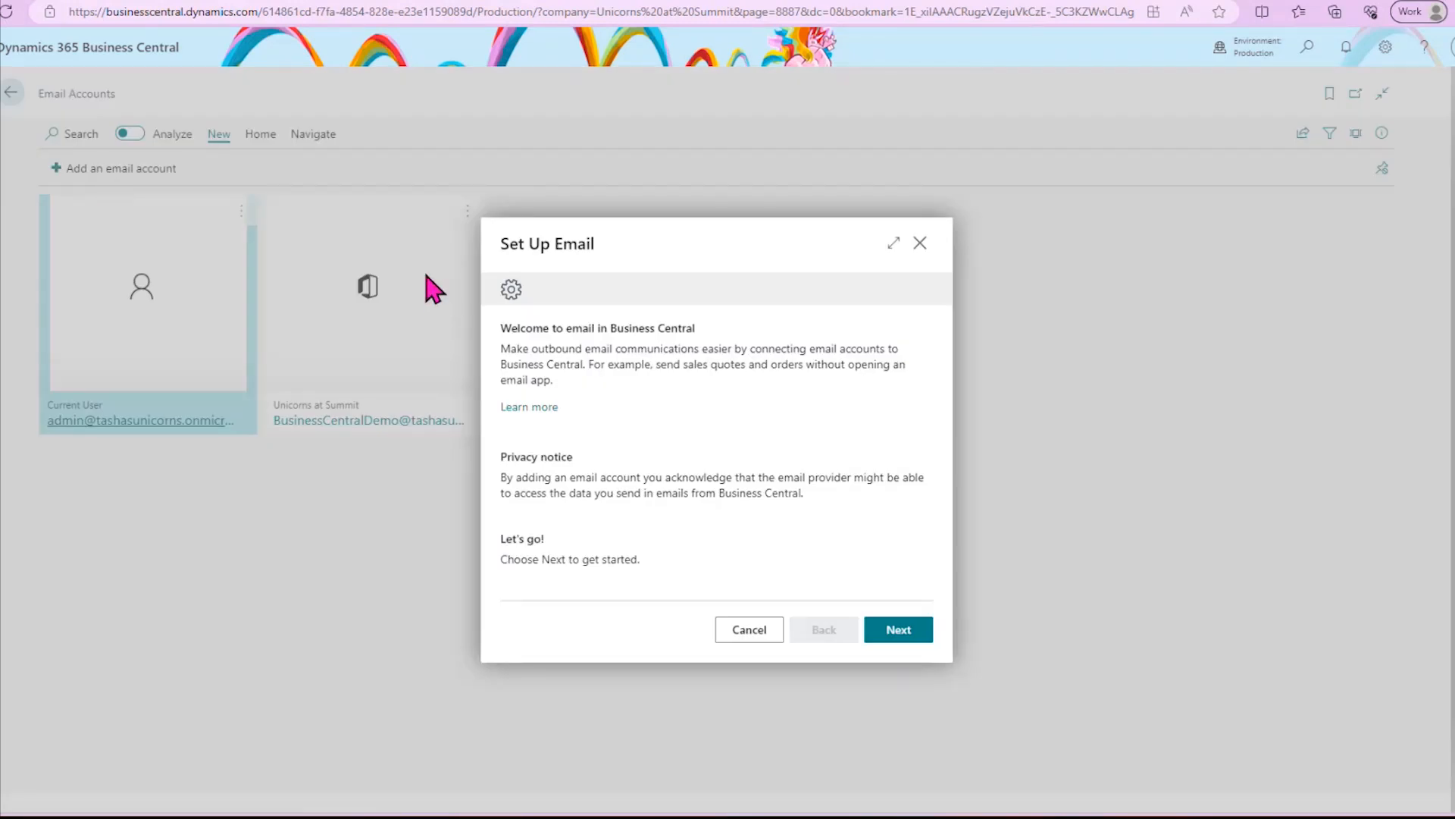
click(896, 639)
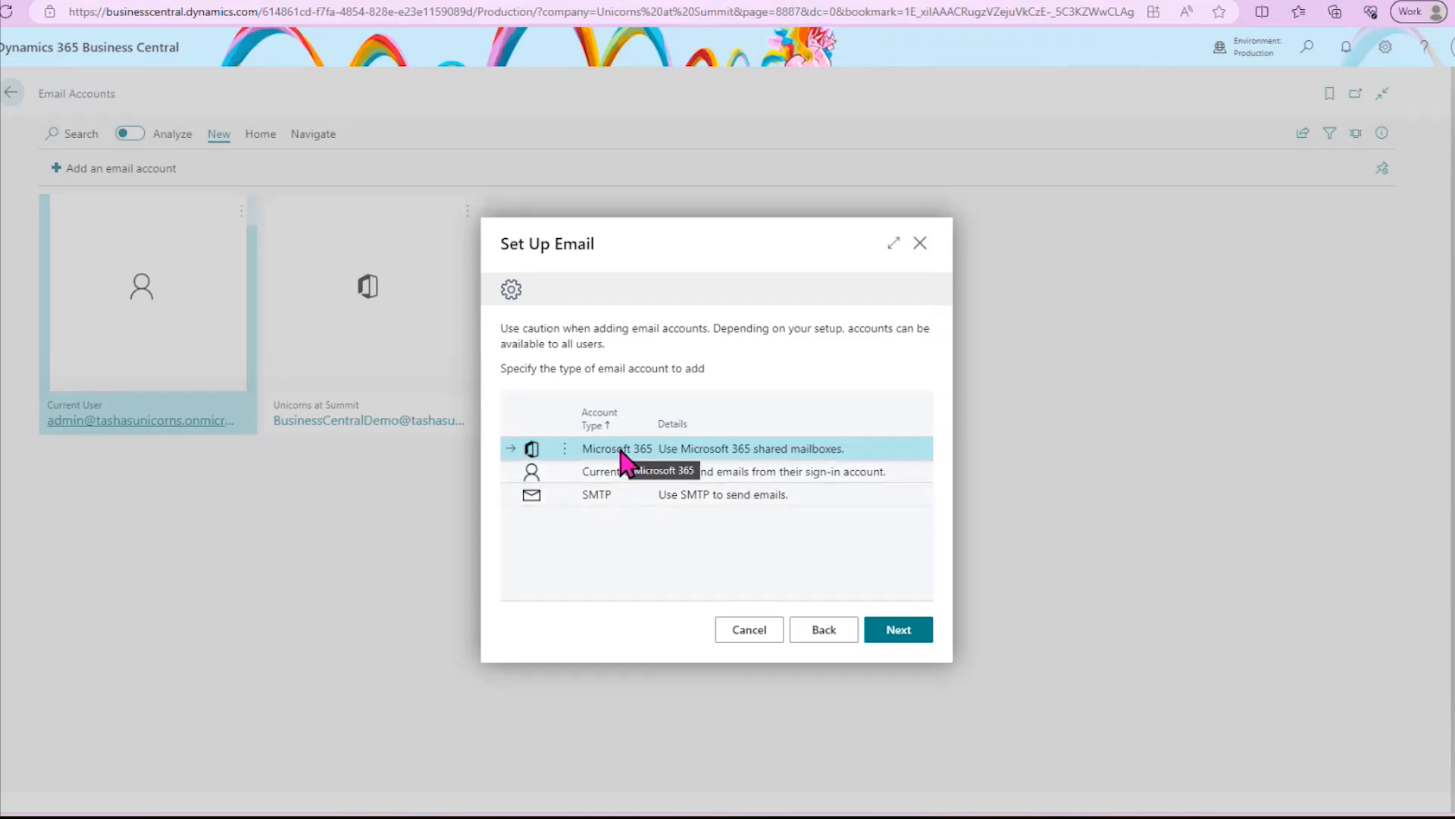
click(905, 633)
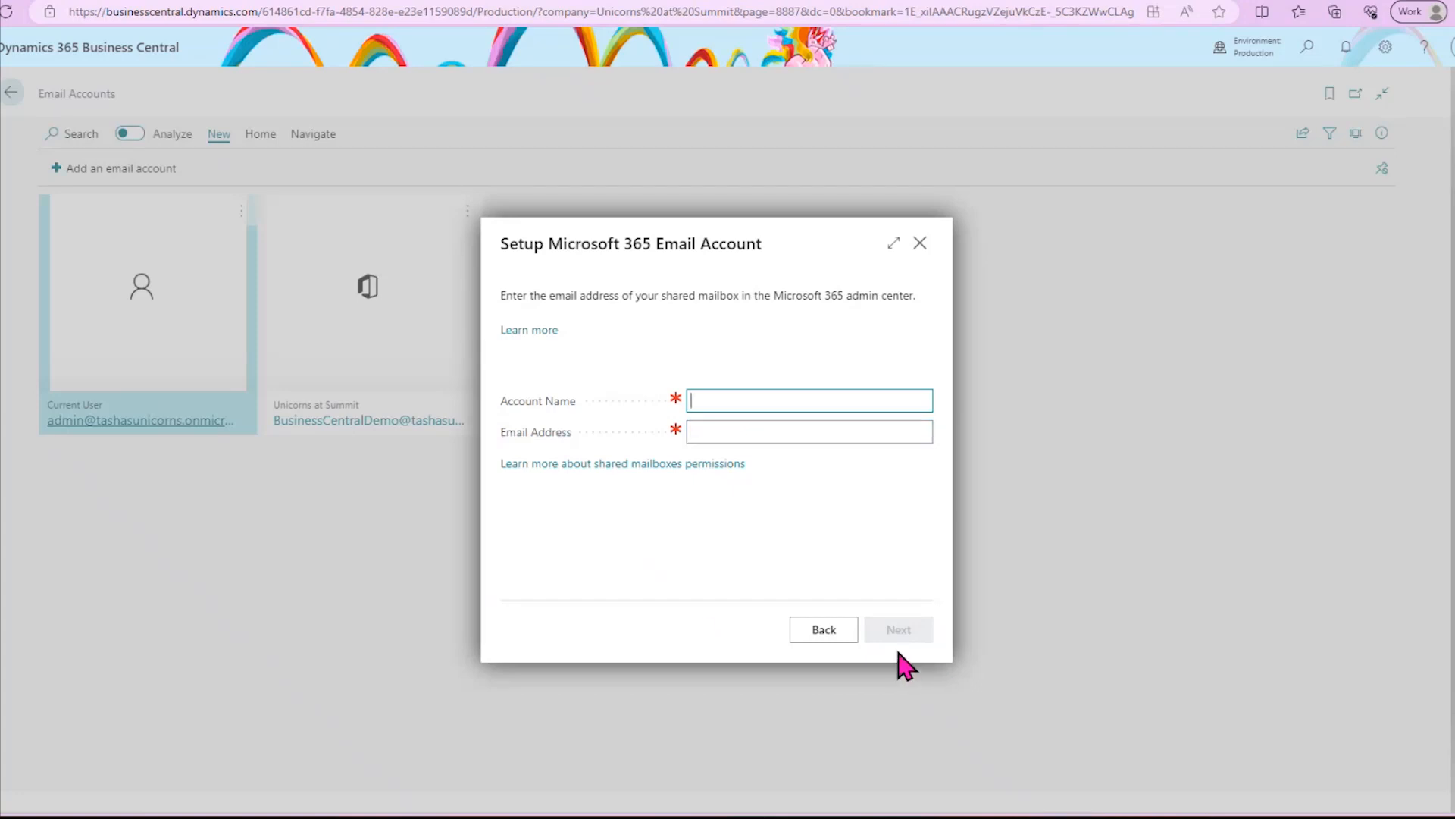
- Switch to SMTP account setup, keep Specific User as sender type, apply the Office 365 server settings, and leave the wizard without adding an account
click(823, 633)
click(701, 494)
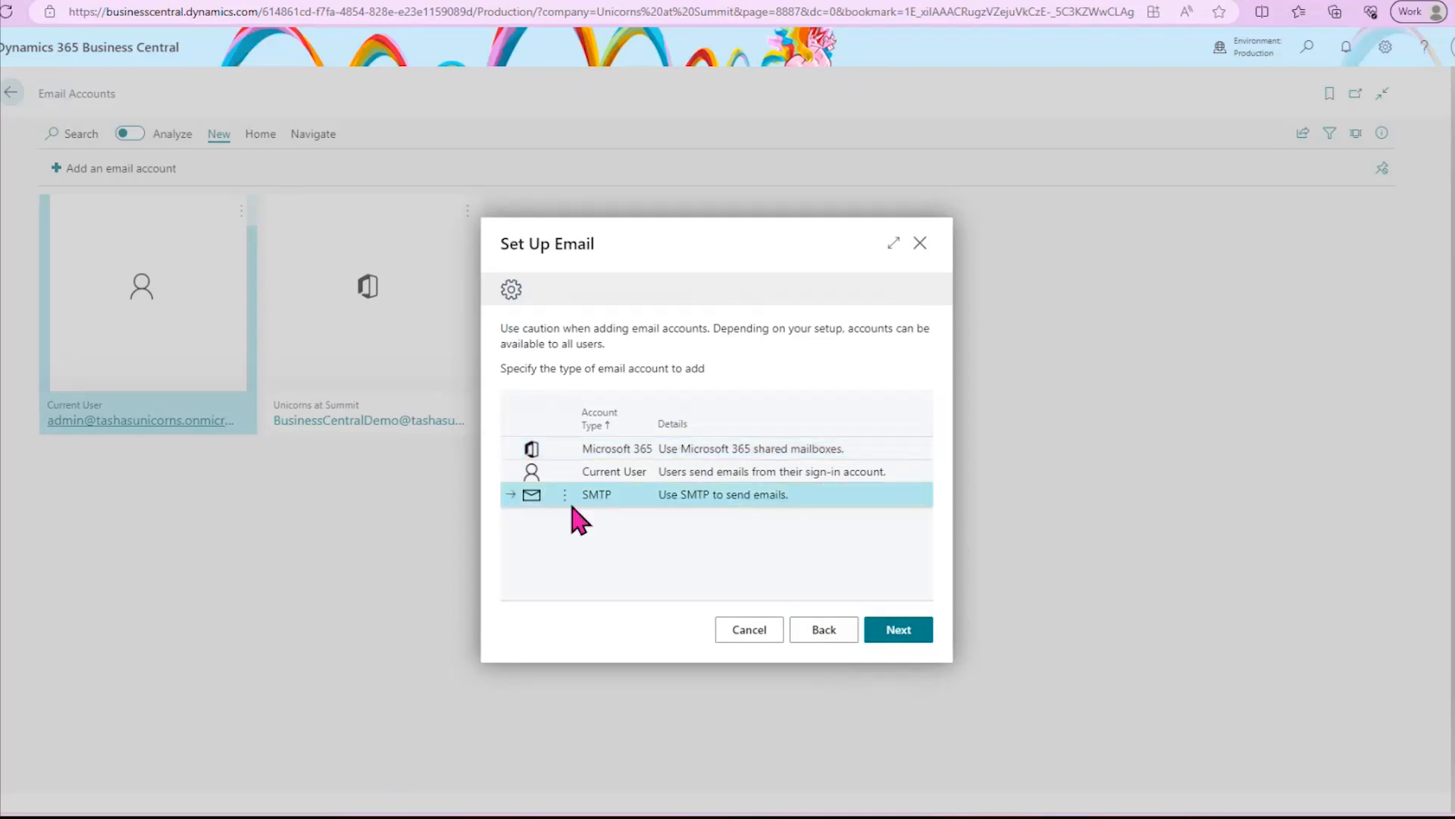
click(879, 635)
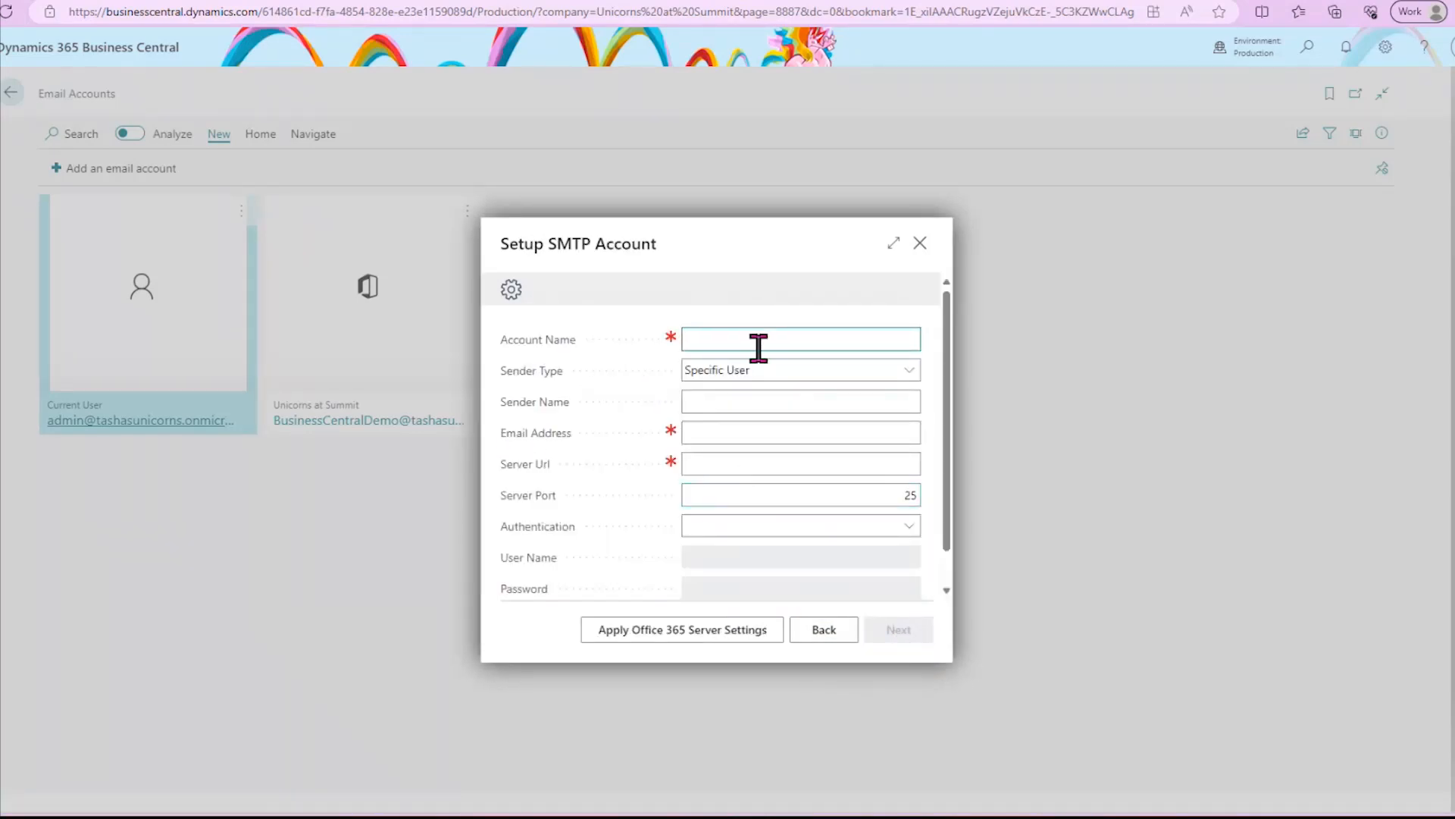
click(830, 371)
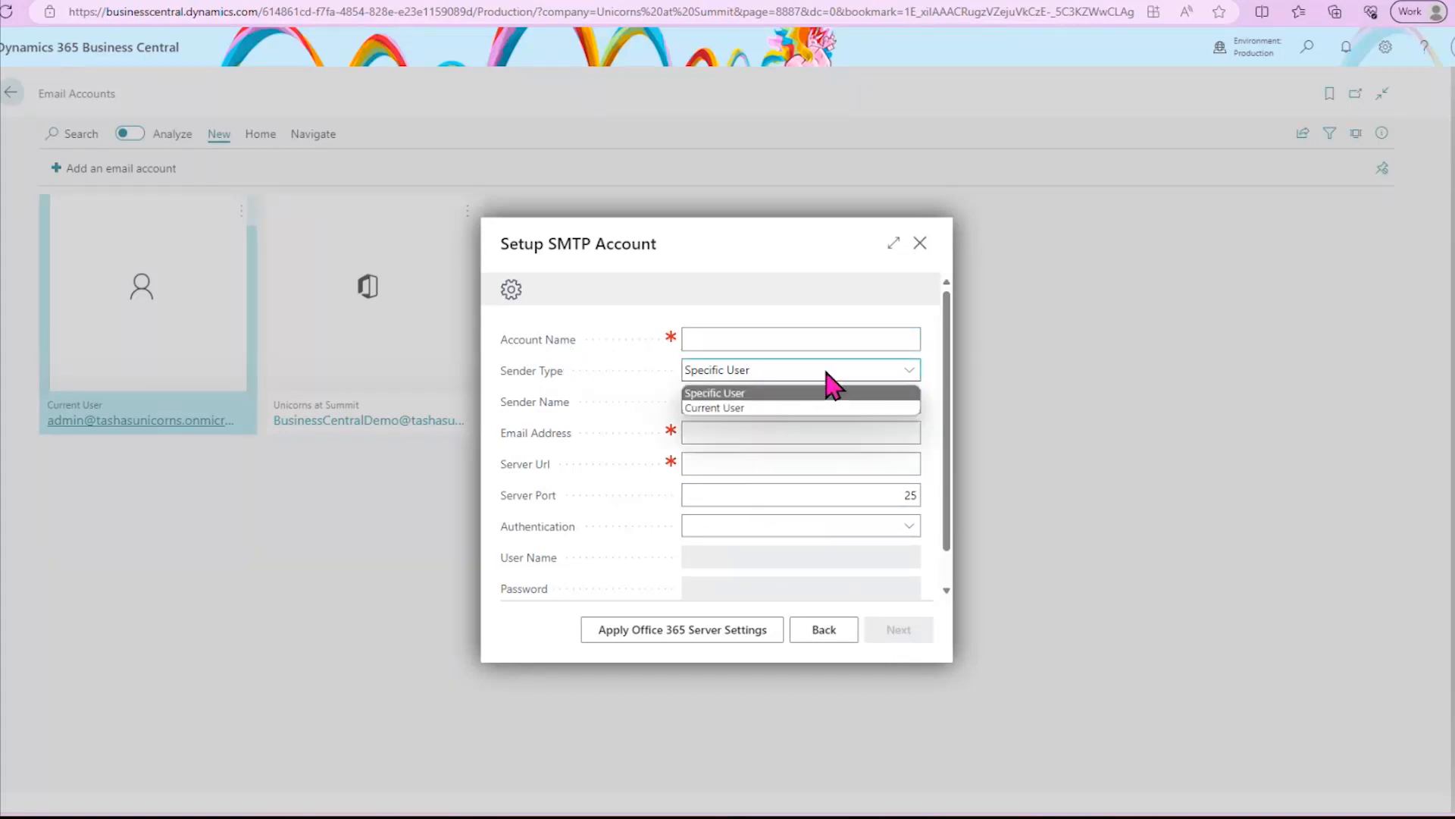
click(832, 390)
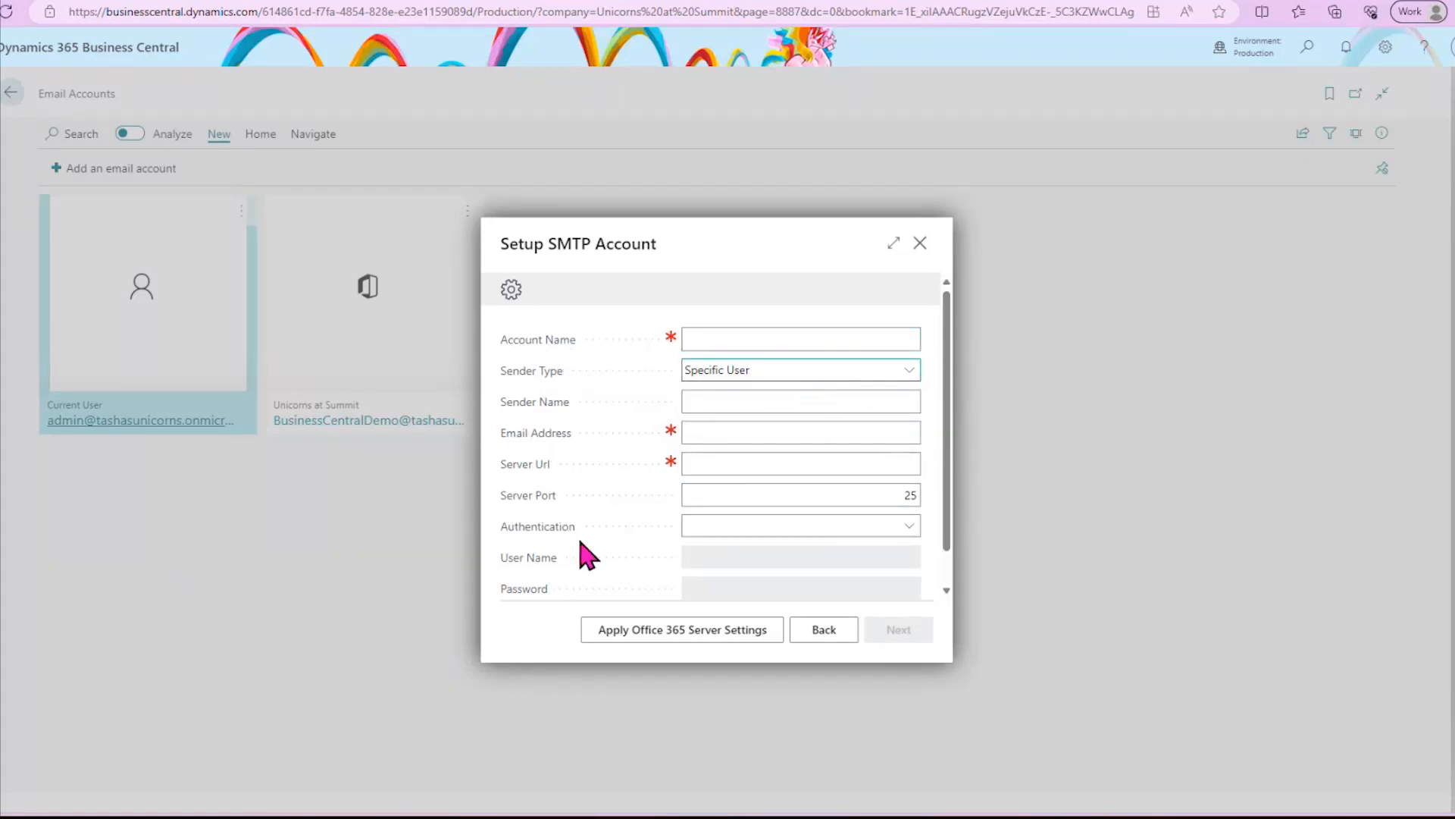
scroll(585, 550, down, 1)
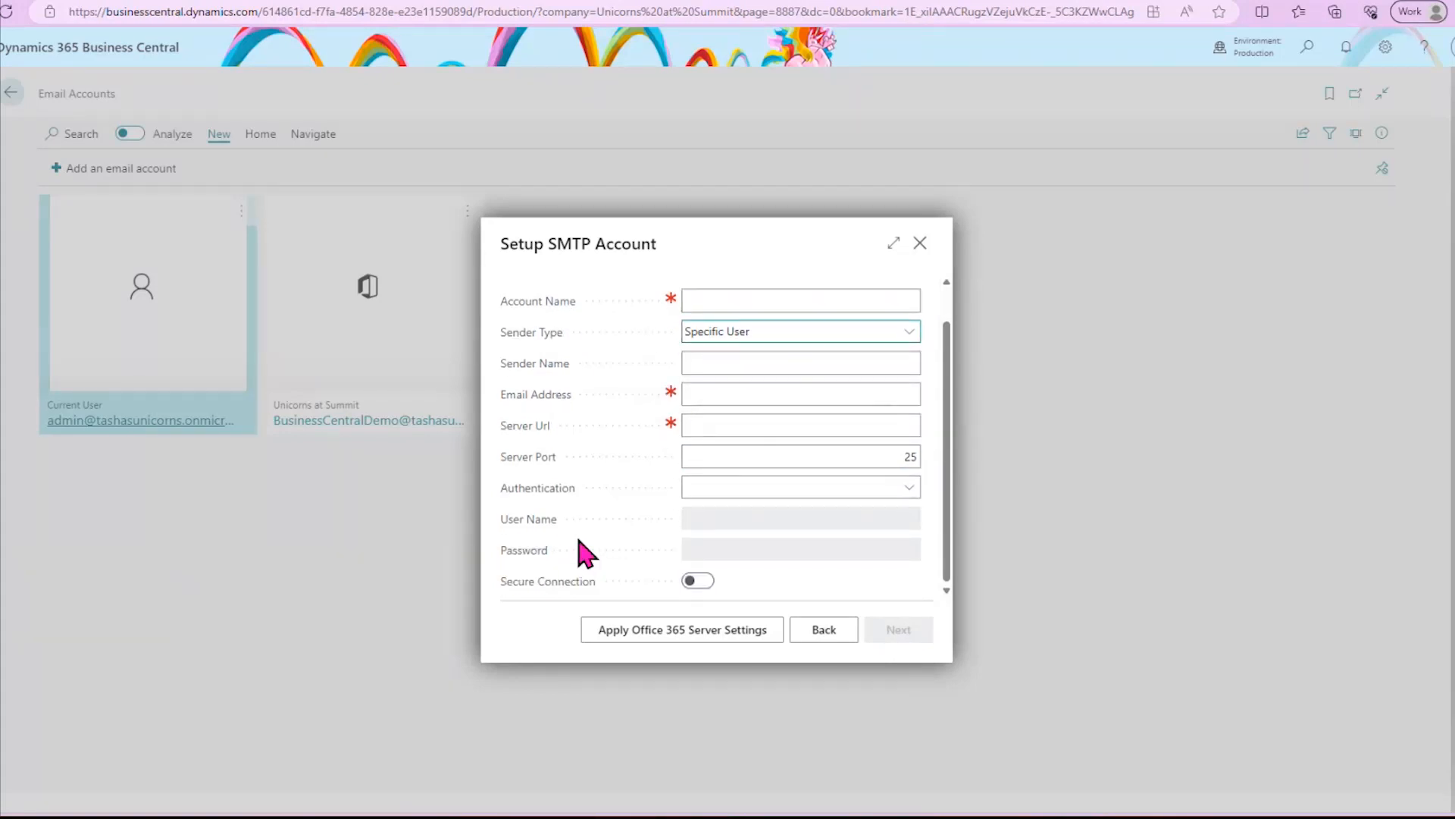
click(653, 635)
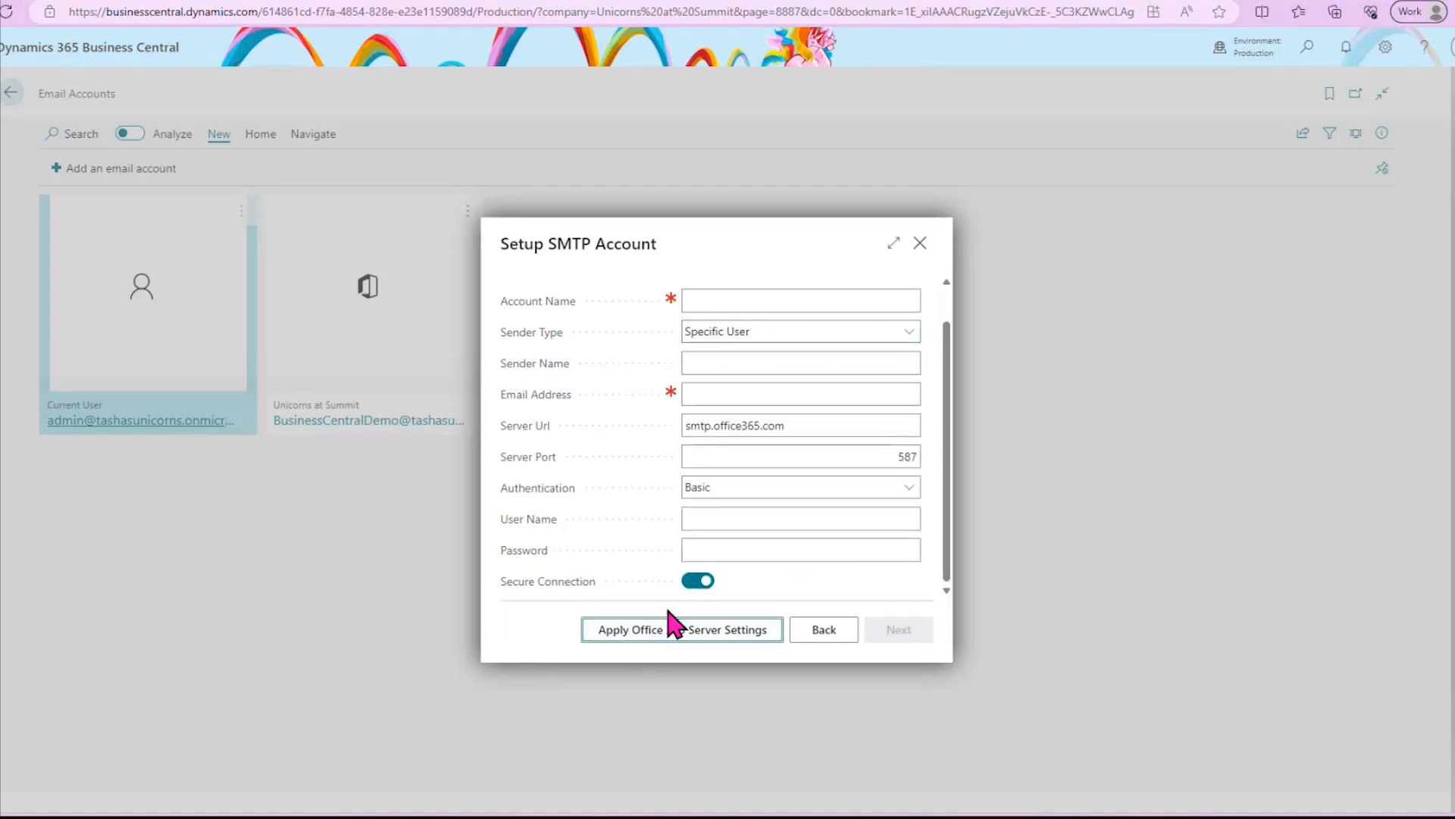
scroll(713, 585, up, 1)
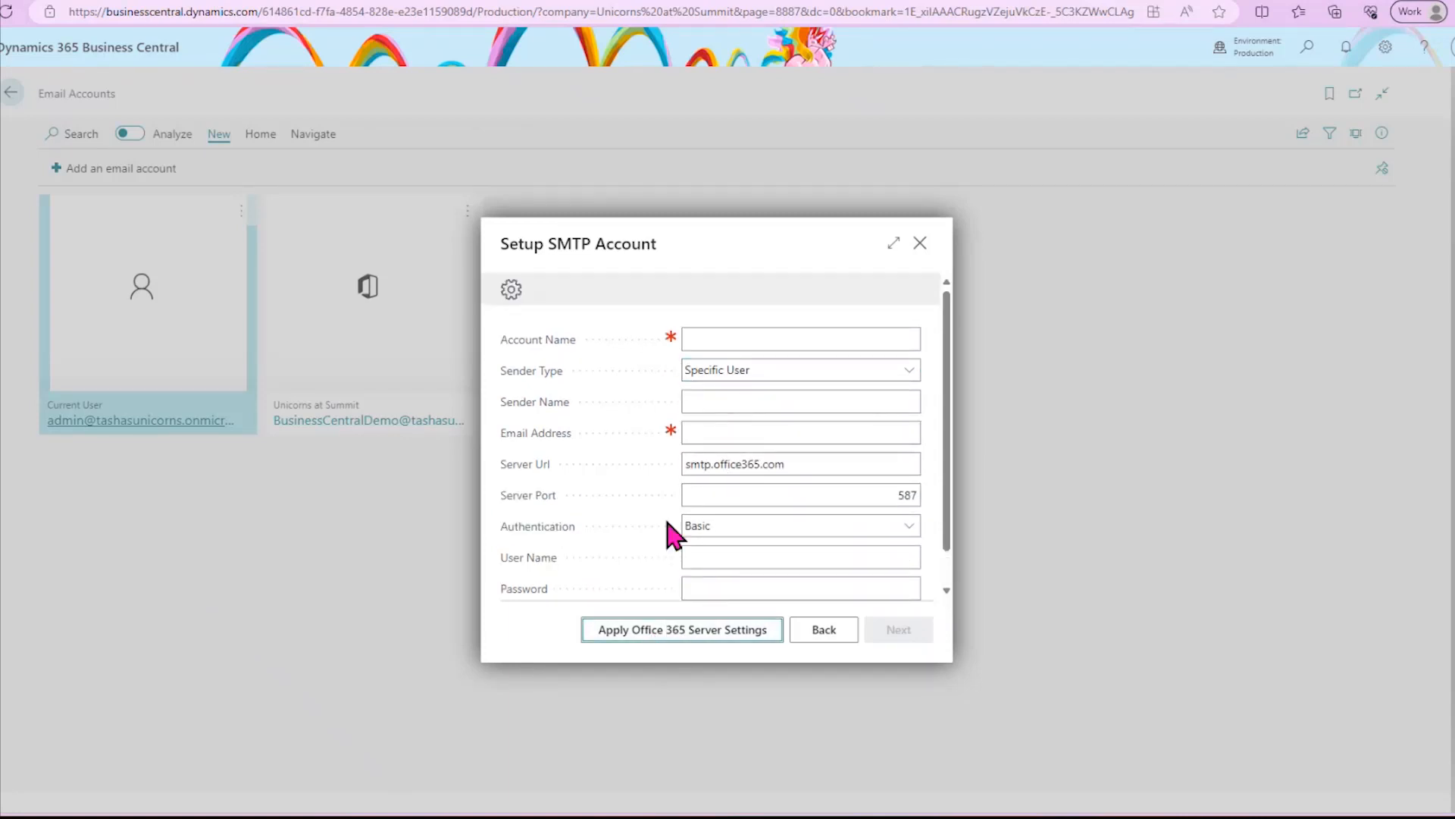
click(839, 635)
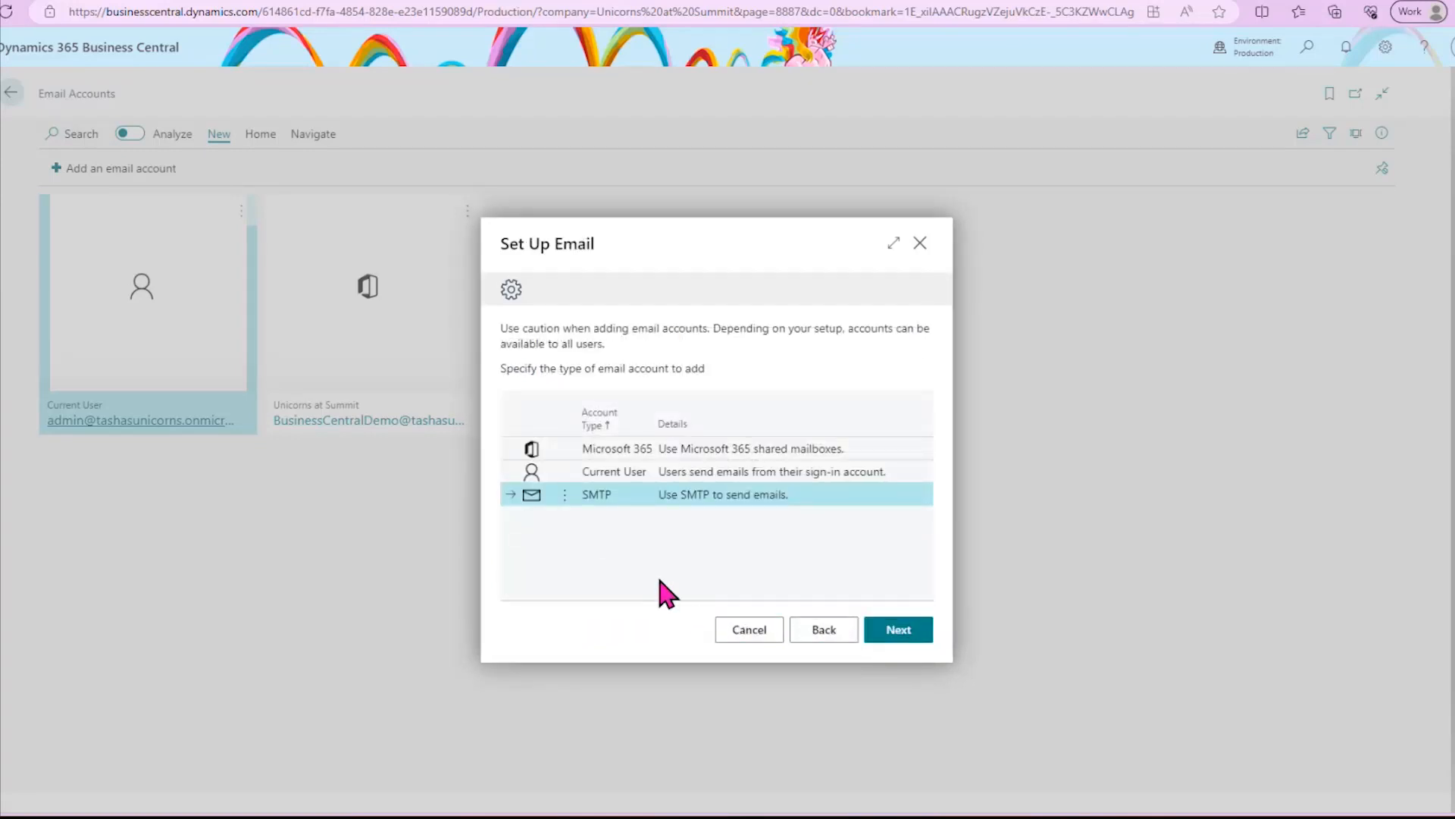
click(919, 246)
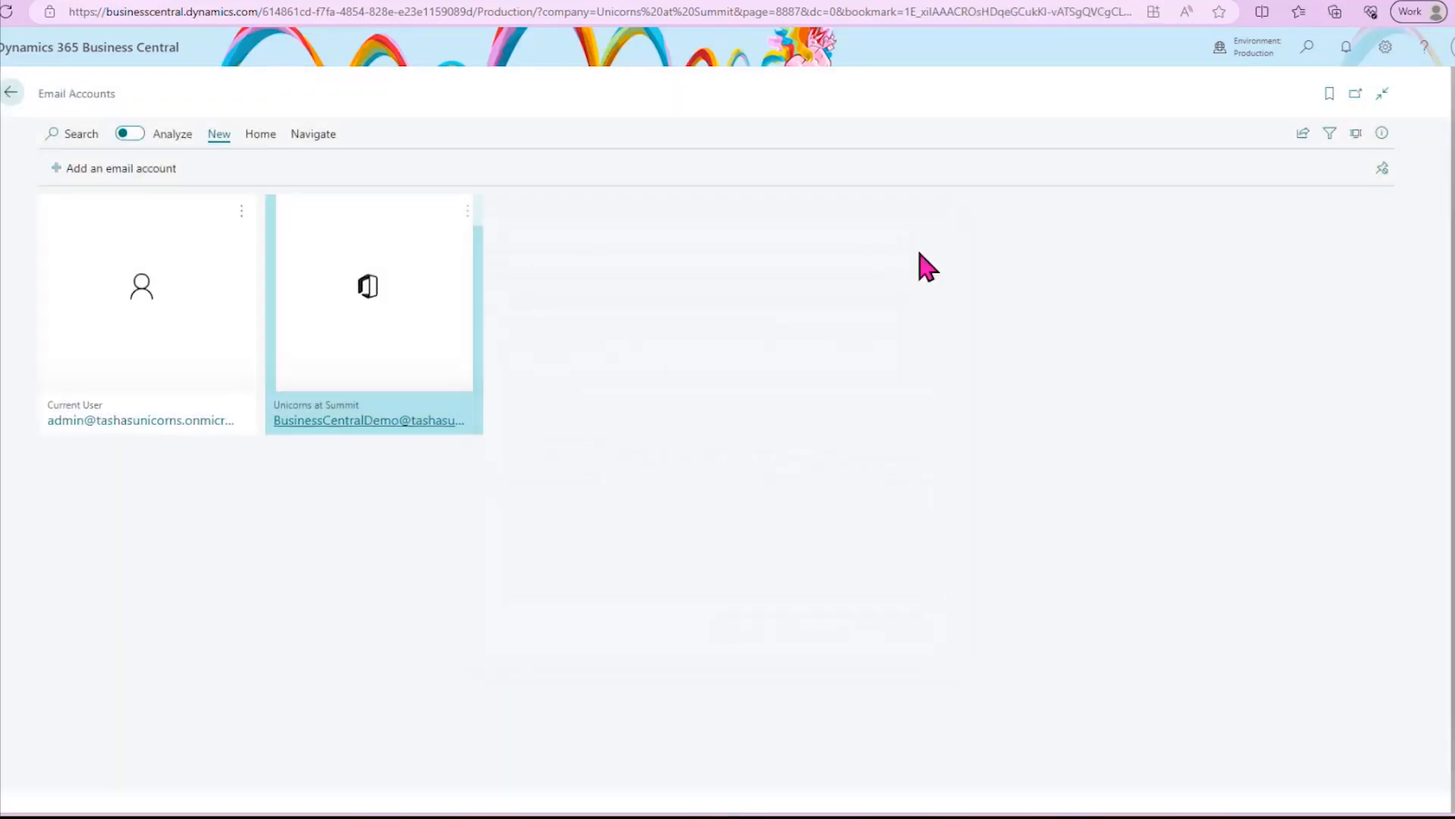
- View the Current User email account's details and its available account actions
click(92, 423)
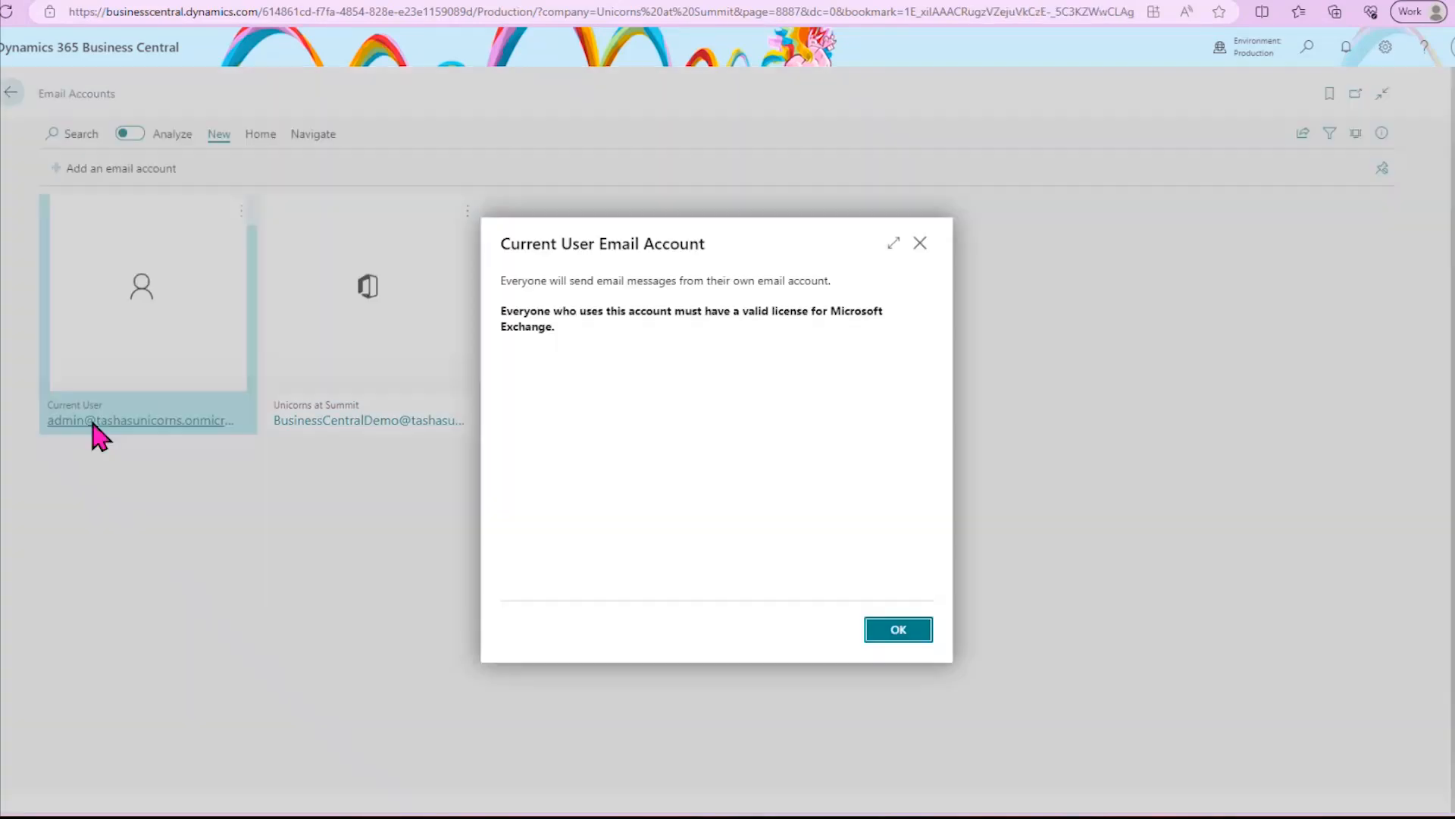
click(921, 246)
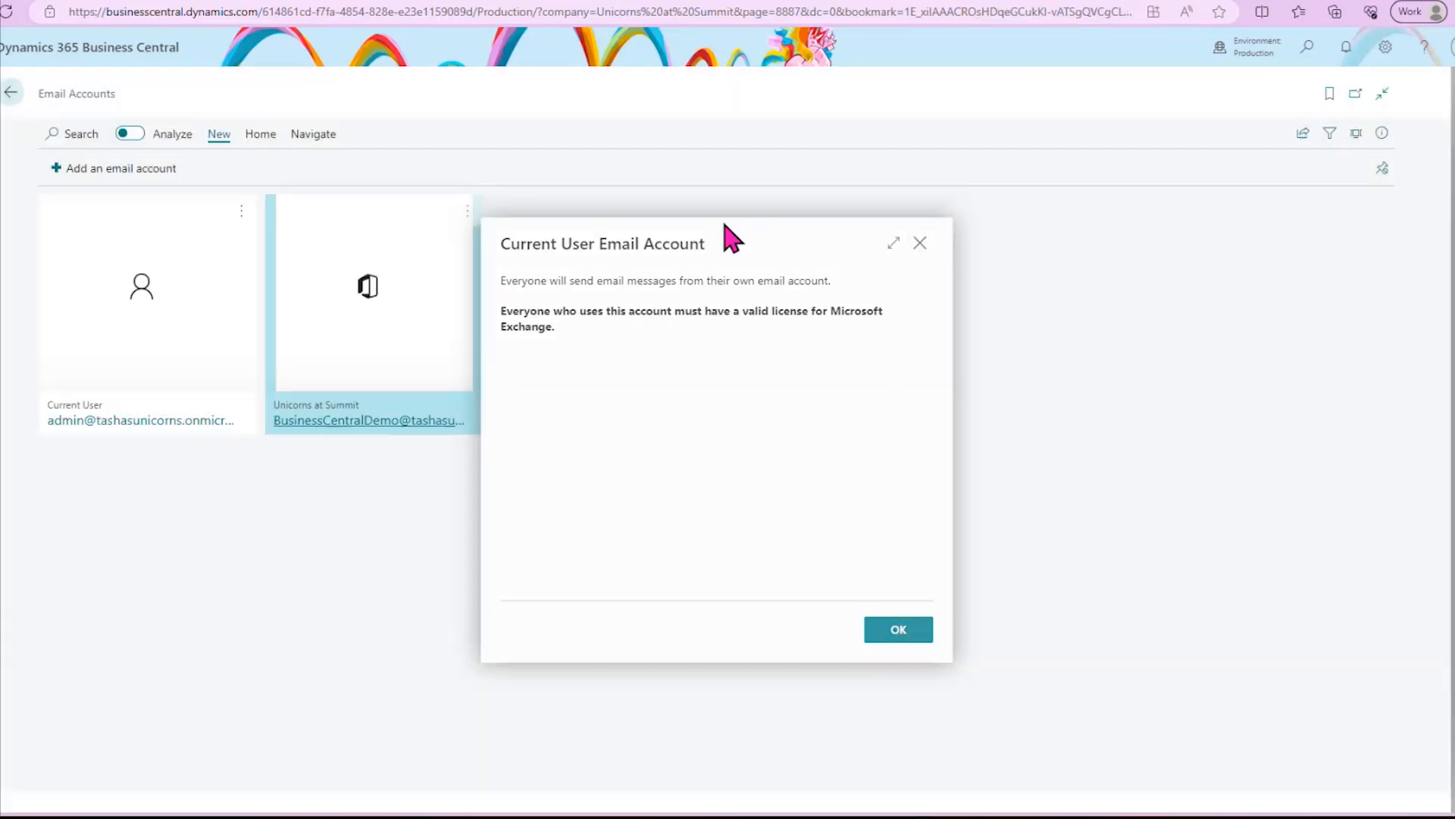
click(241, 214)
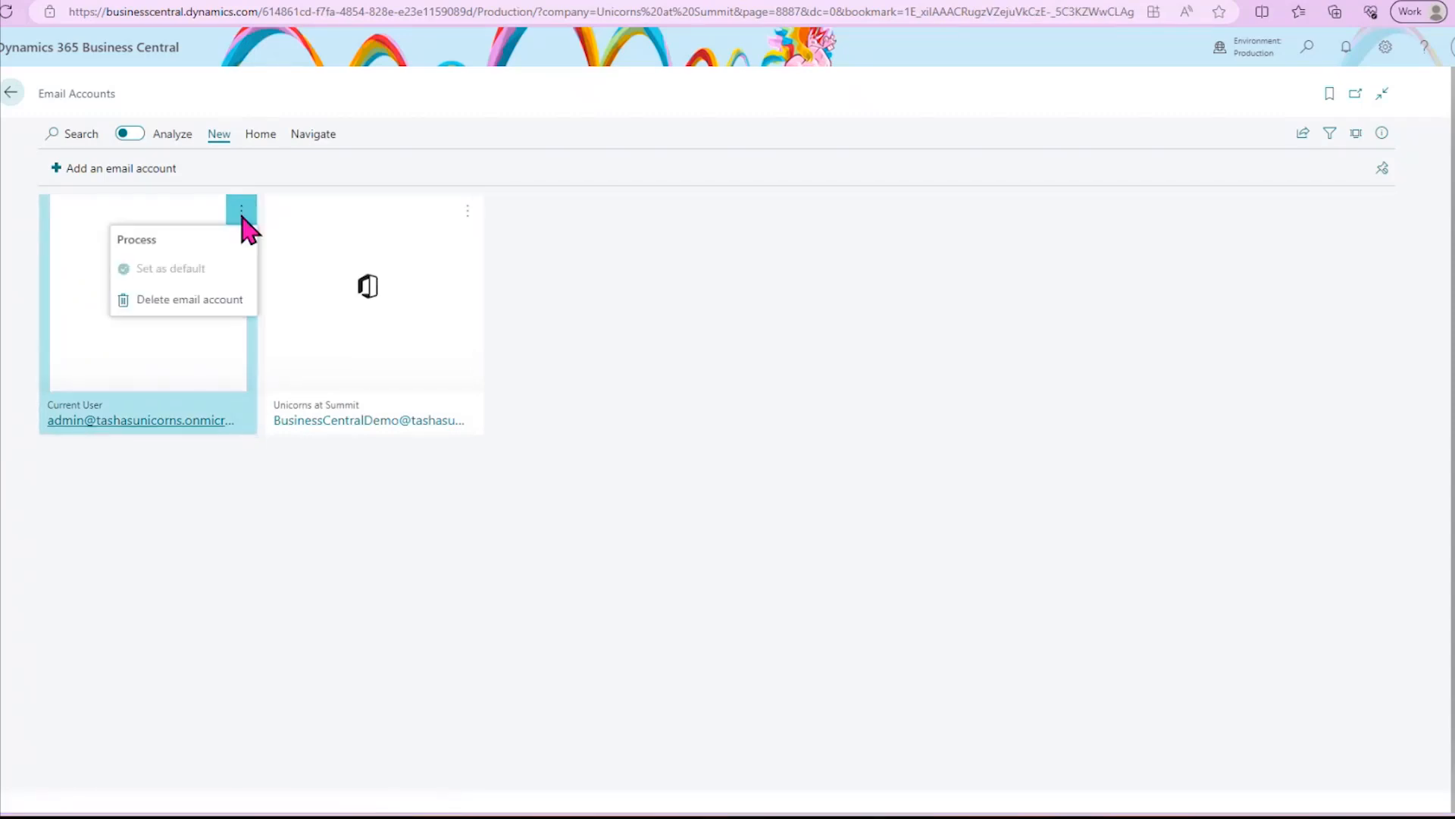
- Send a test email from the Current User account to the administrator's own address
click(259, 135)
click(259, 135)
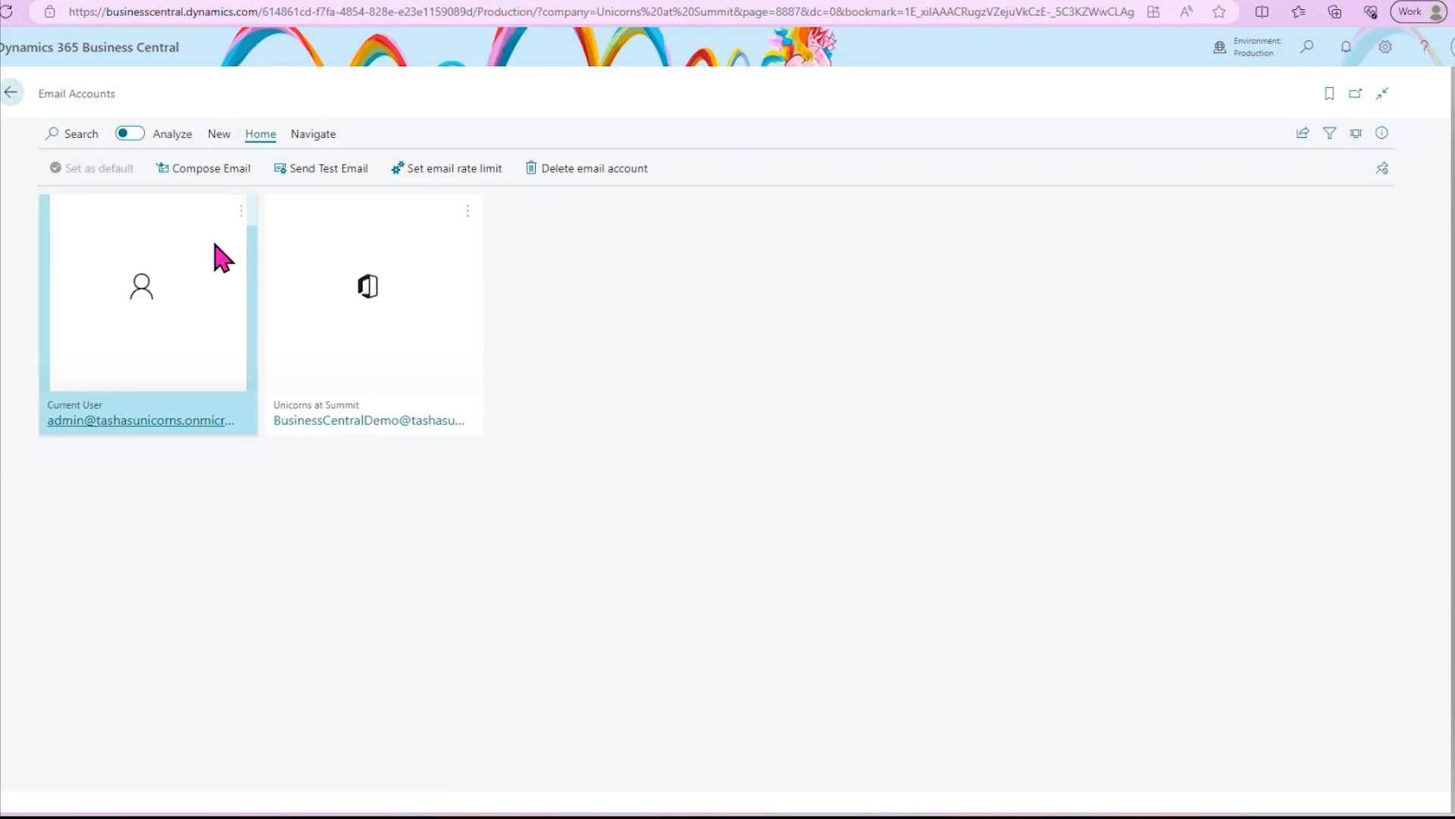
click(334, 184)
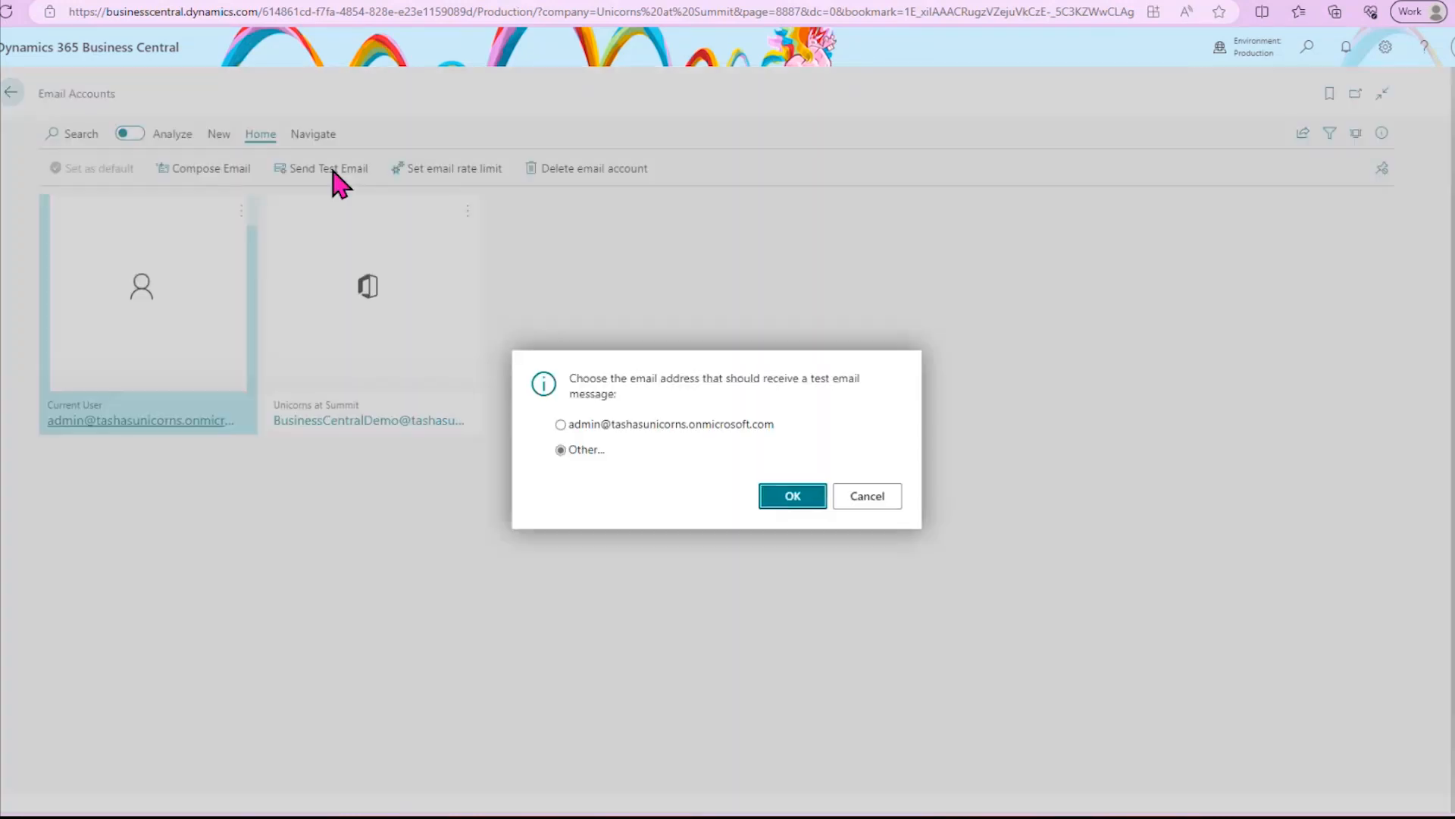
click(632, 426)
click(796, 497)
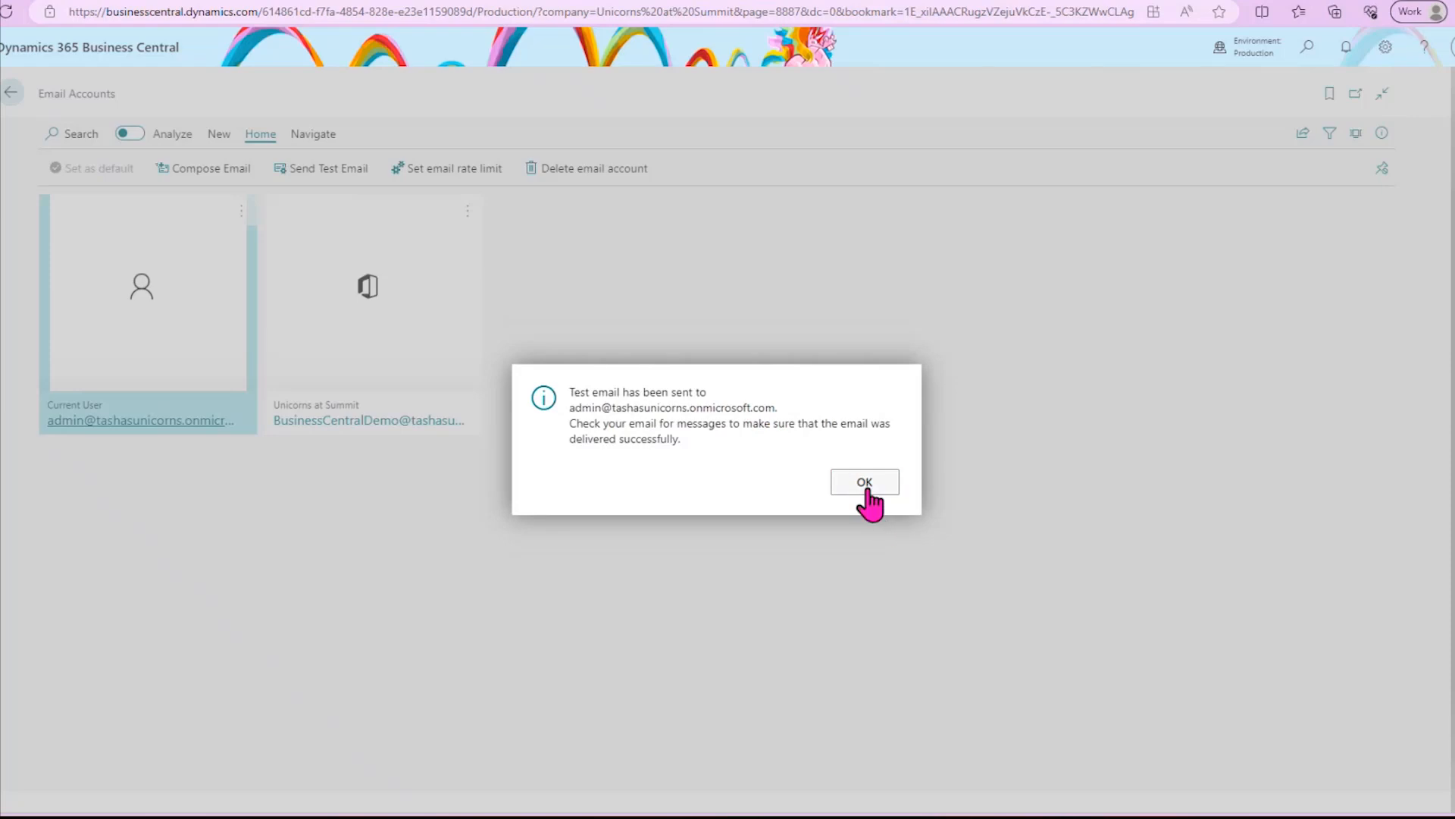
click(866, 492)
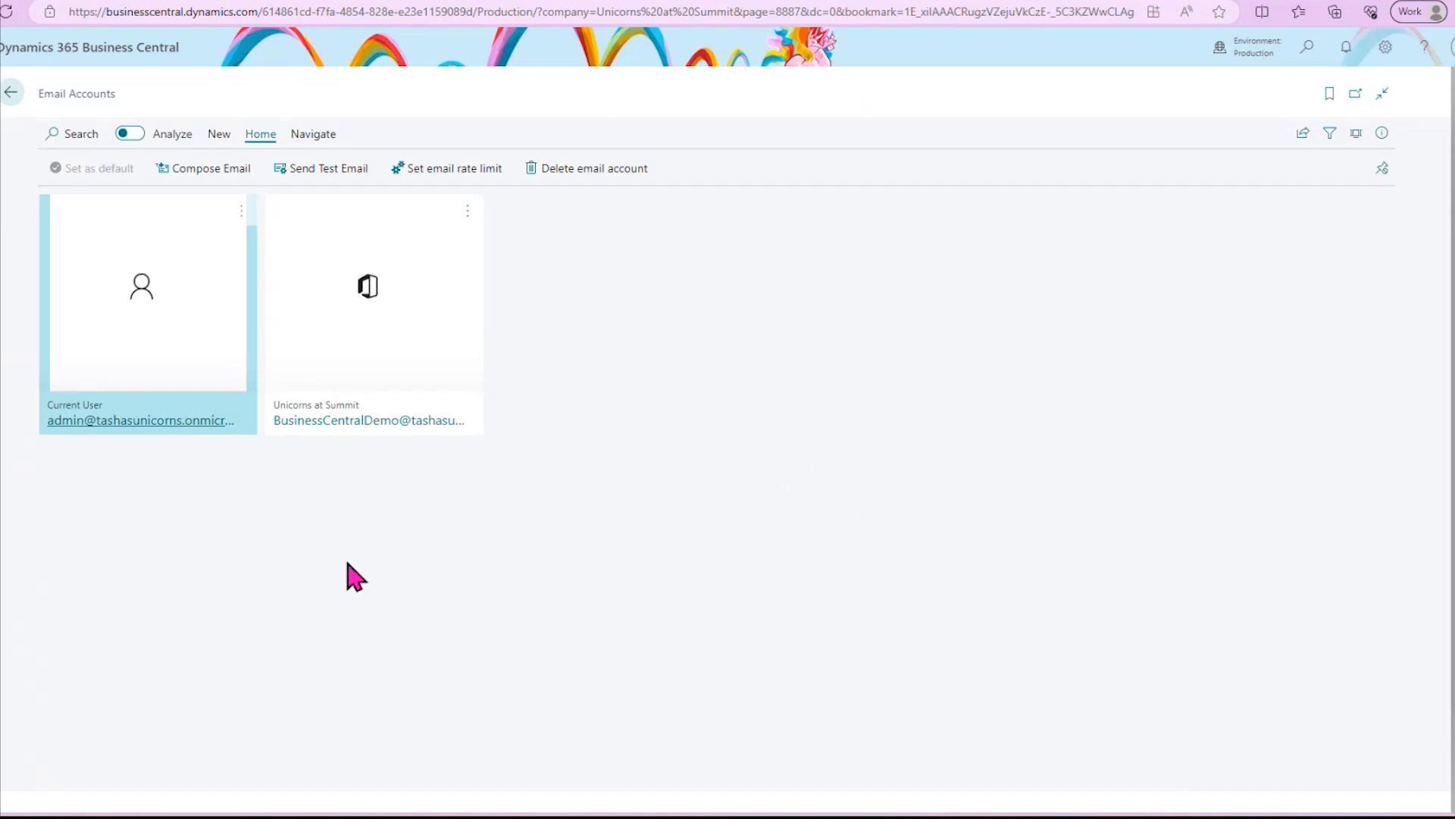
- Return to the home page and open the Adatum Corporation sales invoice posted 12/13/2023 from the sales invoices list, viewing its lines
click(14, 104)
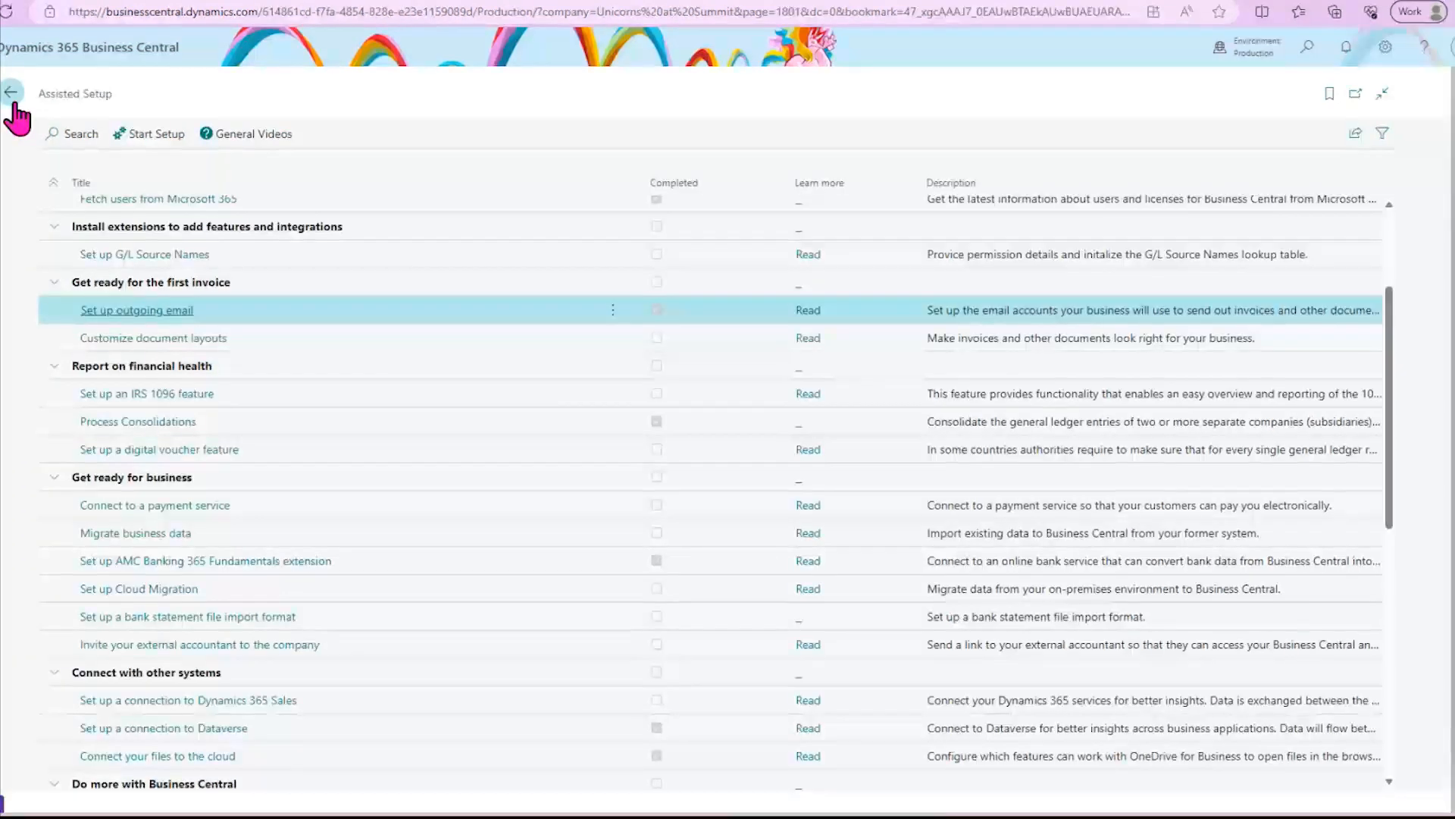
click(12, 99)
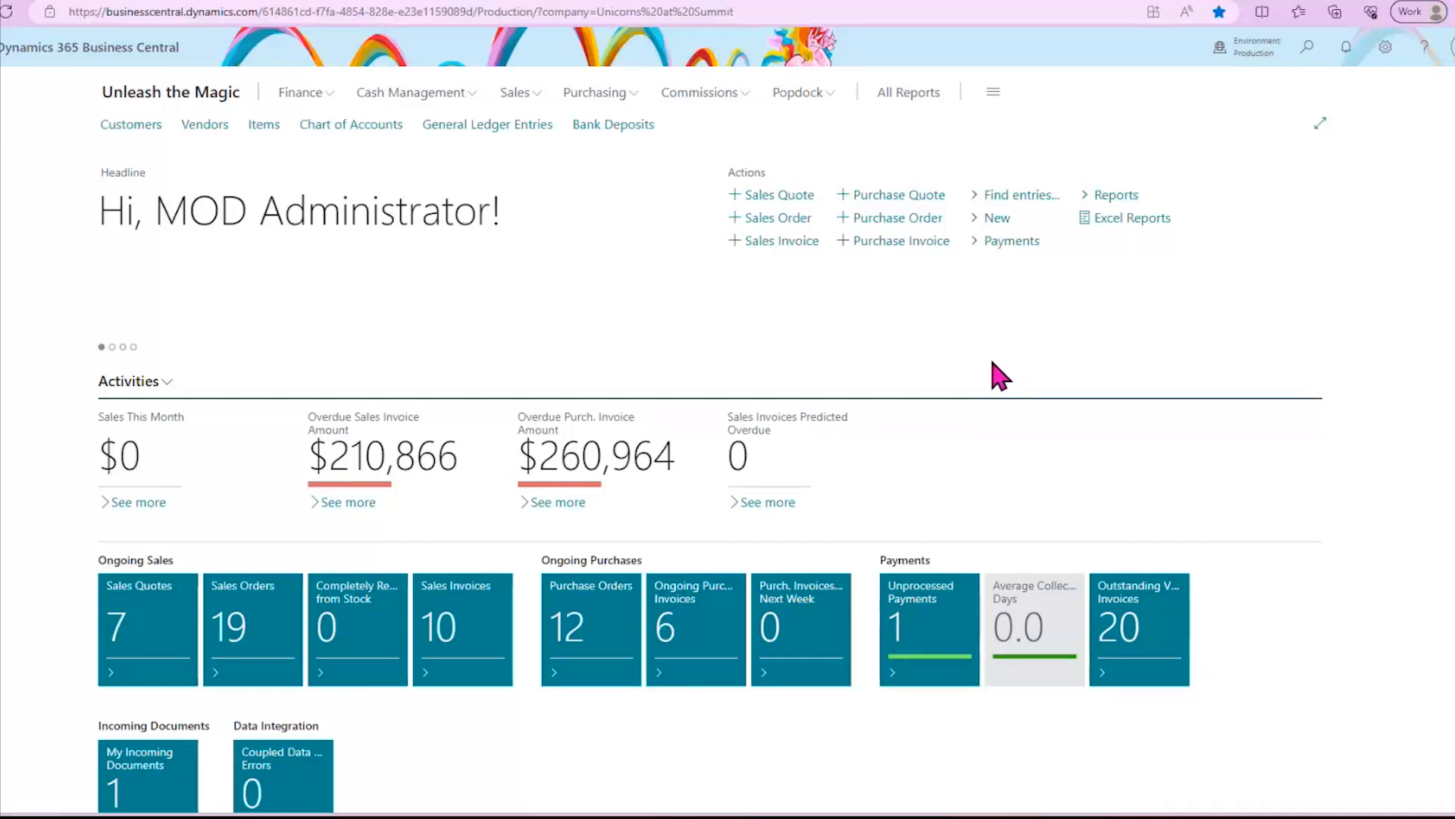
click(525, 97)
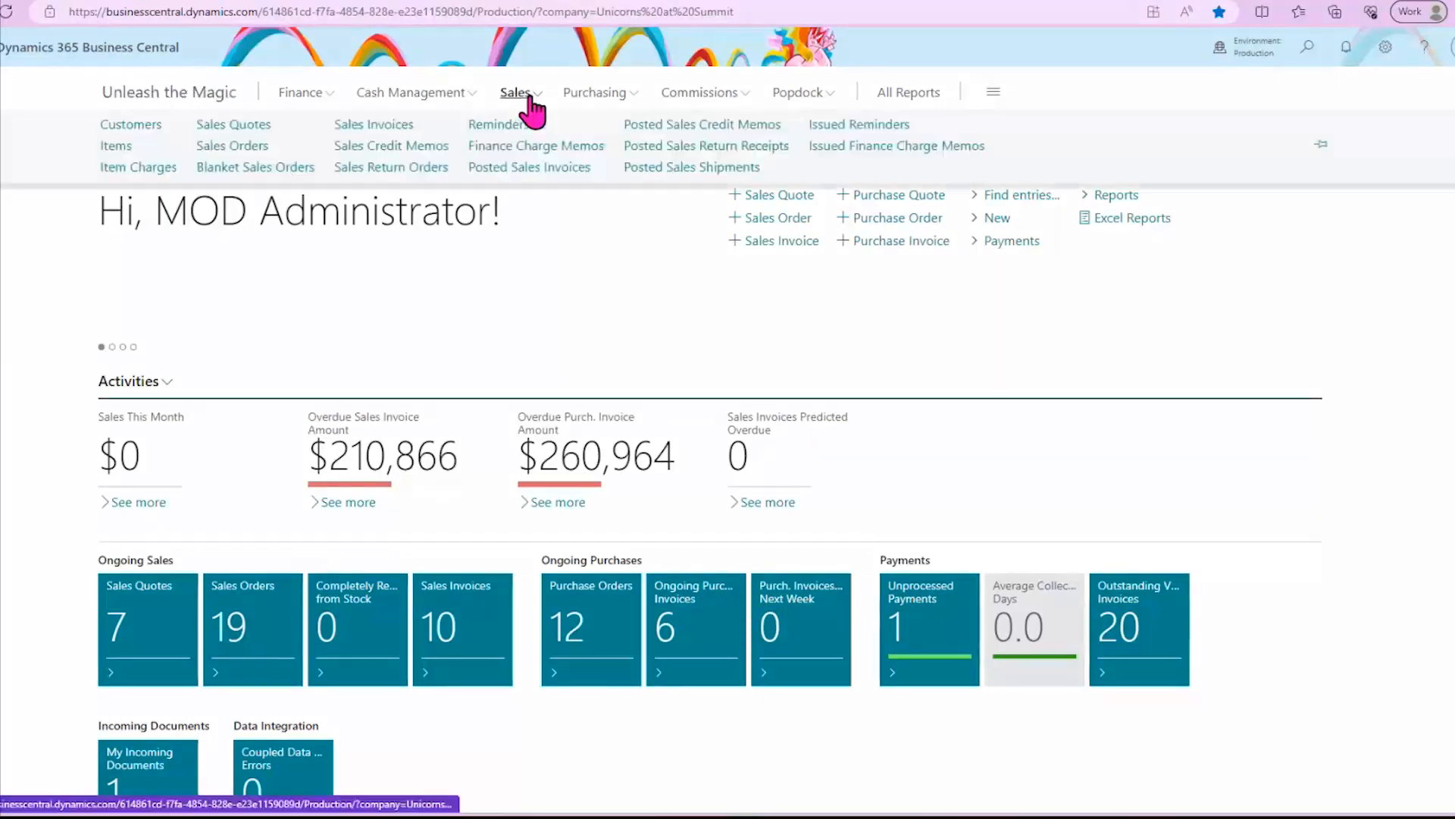
click(373, 125)
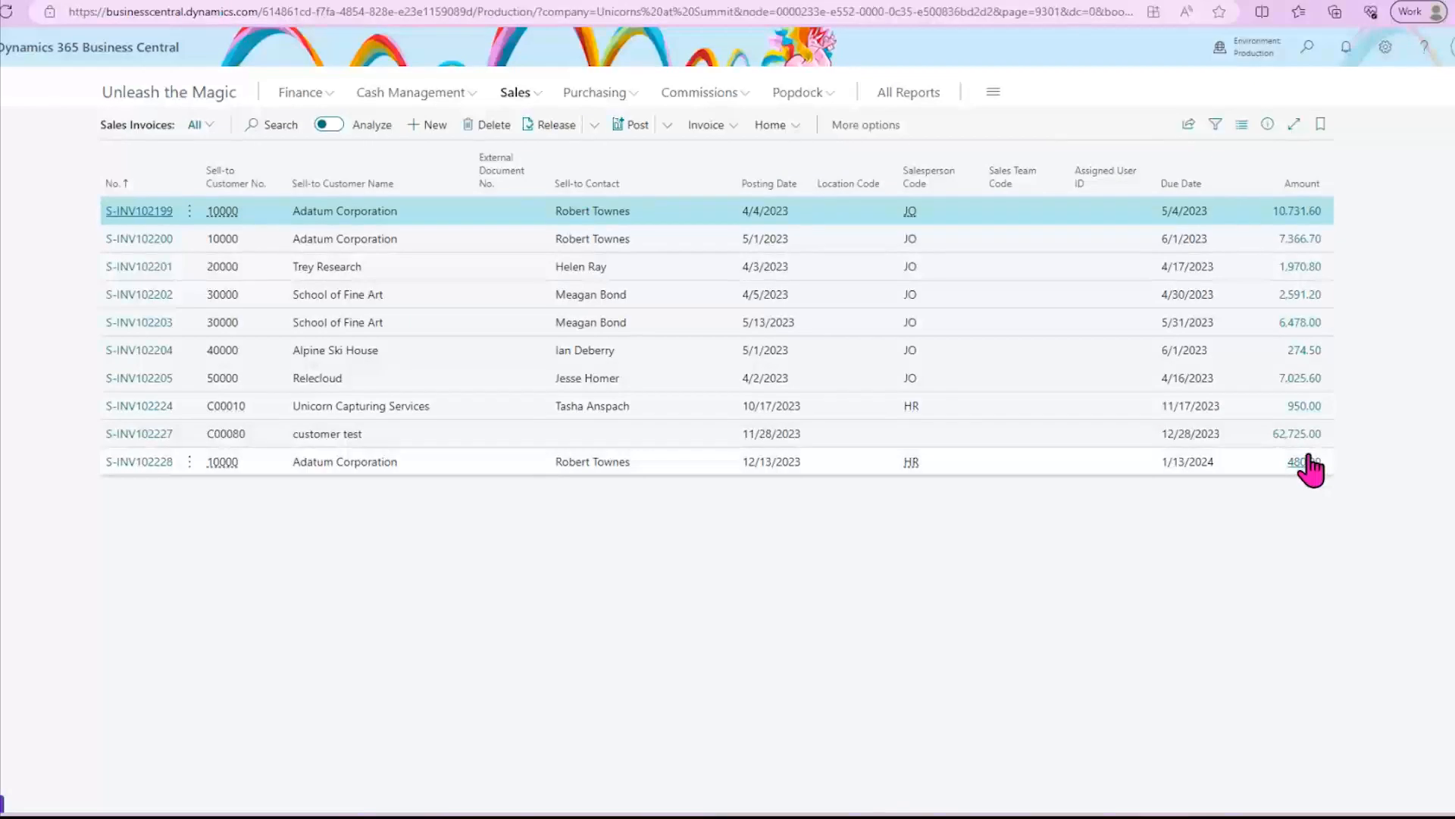
click(136, 464)
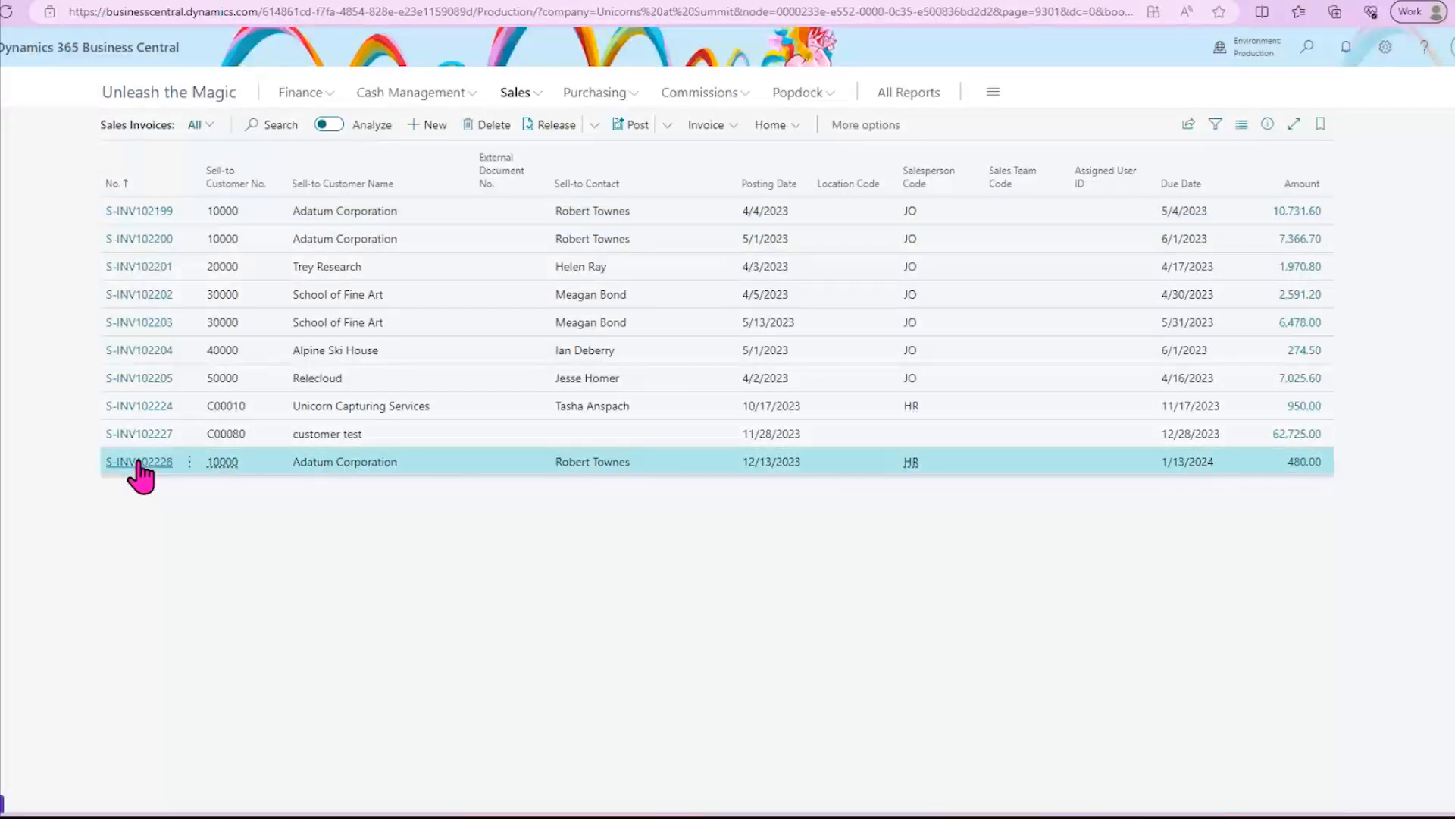
click(137, 464)
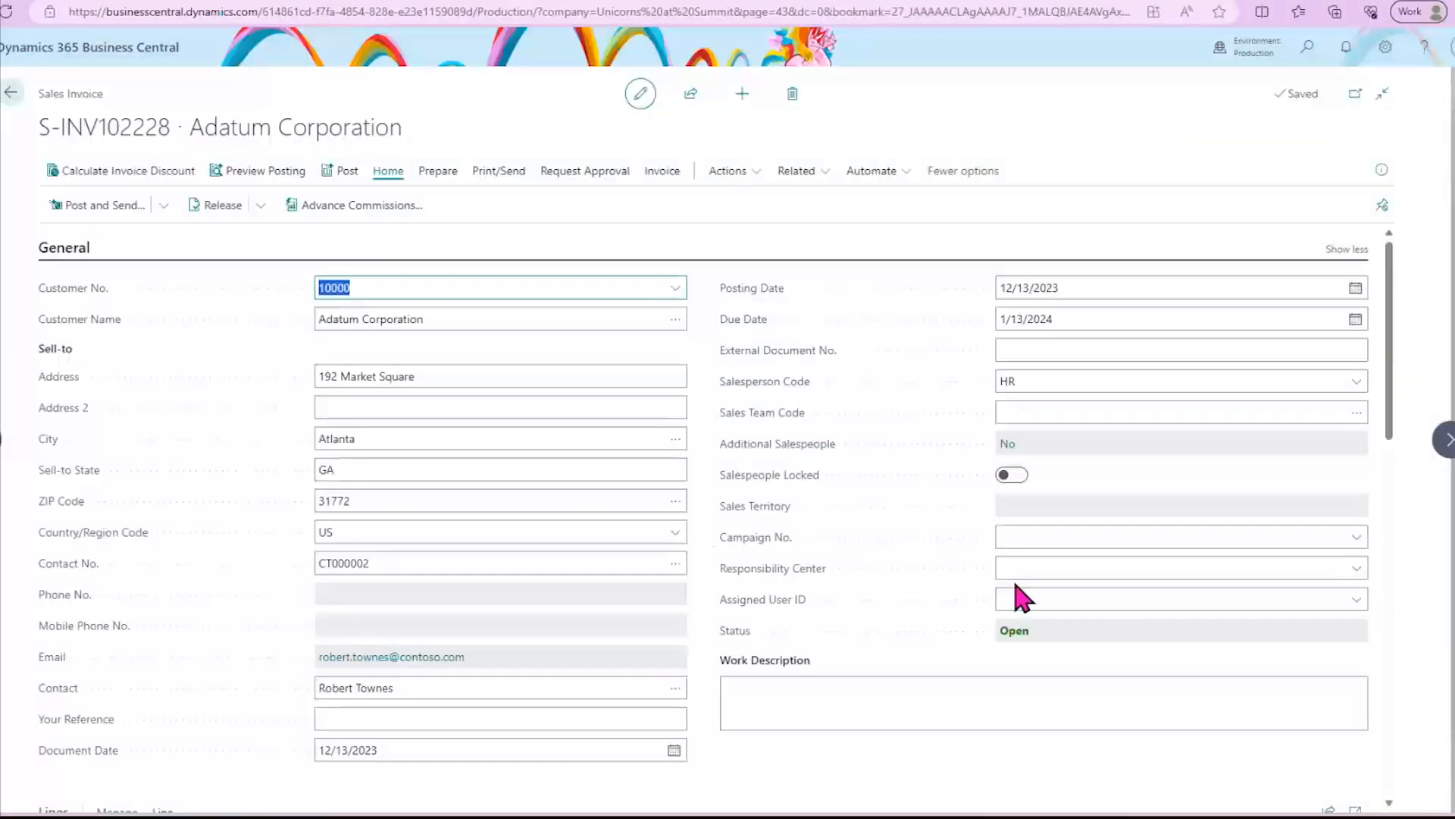
scroll(919, 544, down, 1)
scroll(920, 540, down, 5)
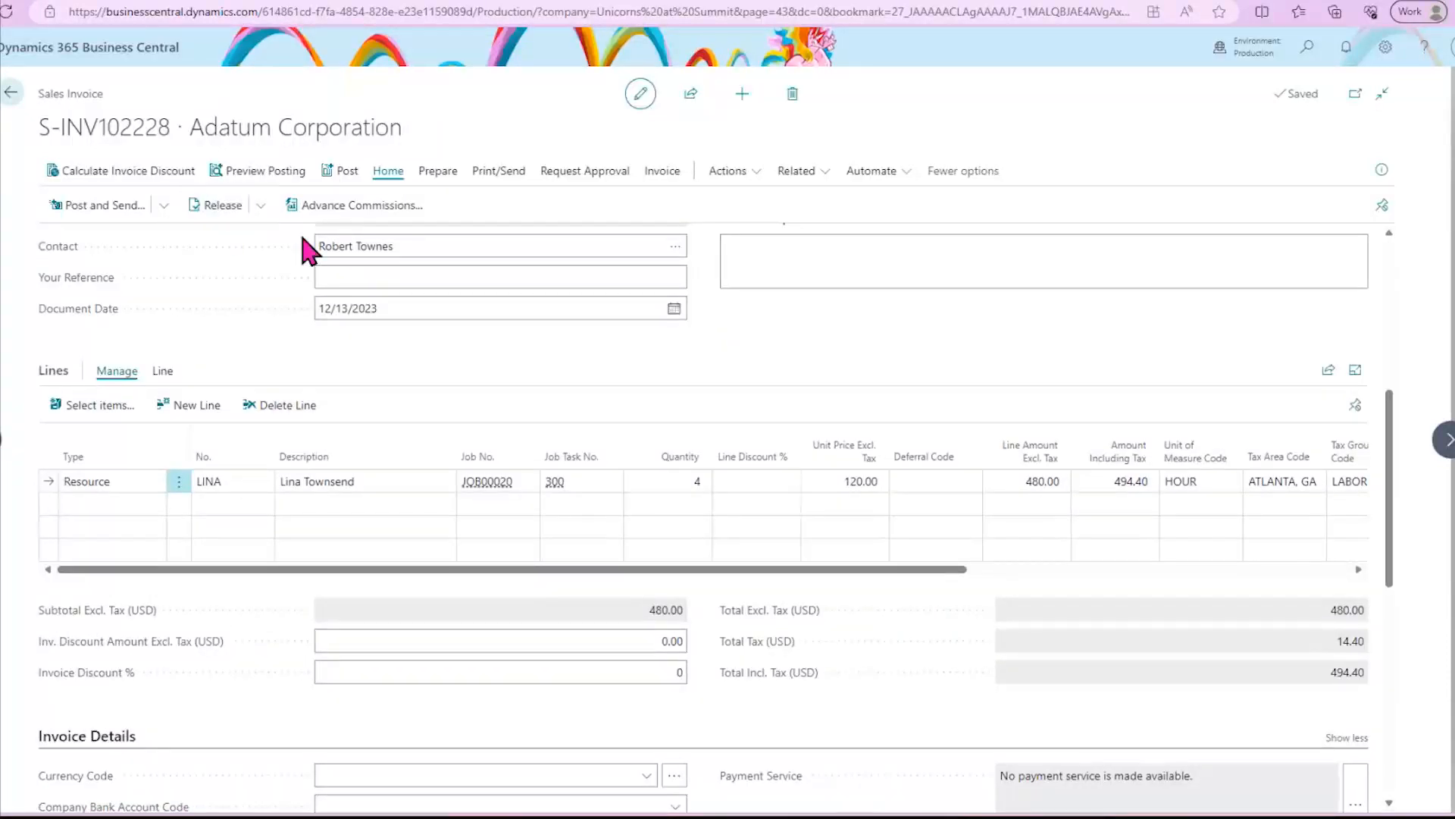
- Post and send the invoice with Email set to Yes (Prompt for Settings) and a PDF email attachment
click(166, 204)
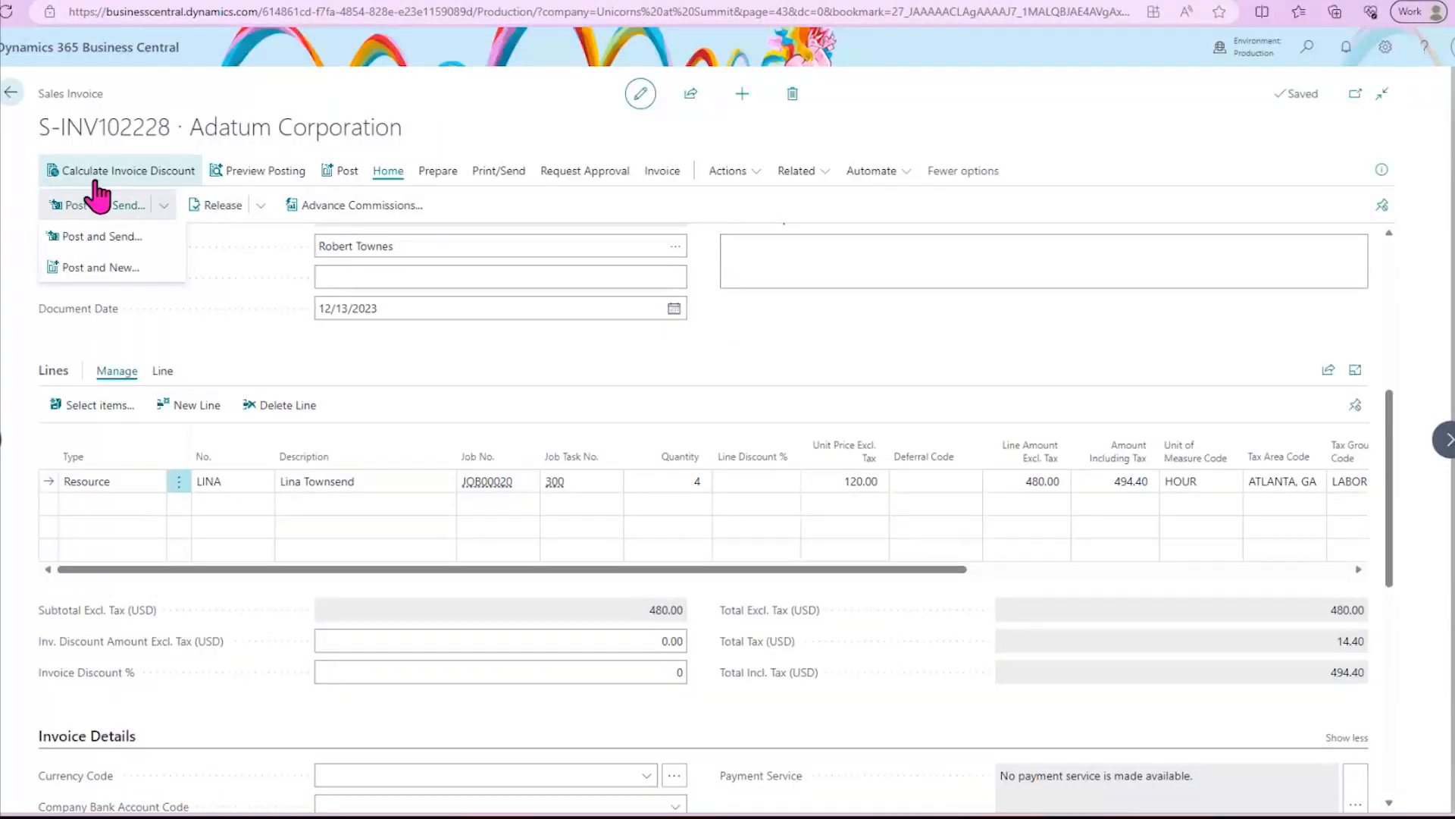
click(114, 237)
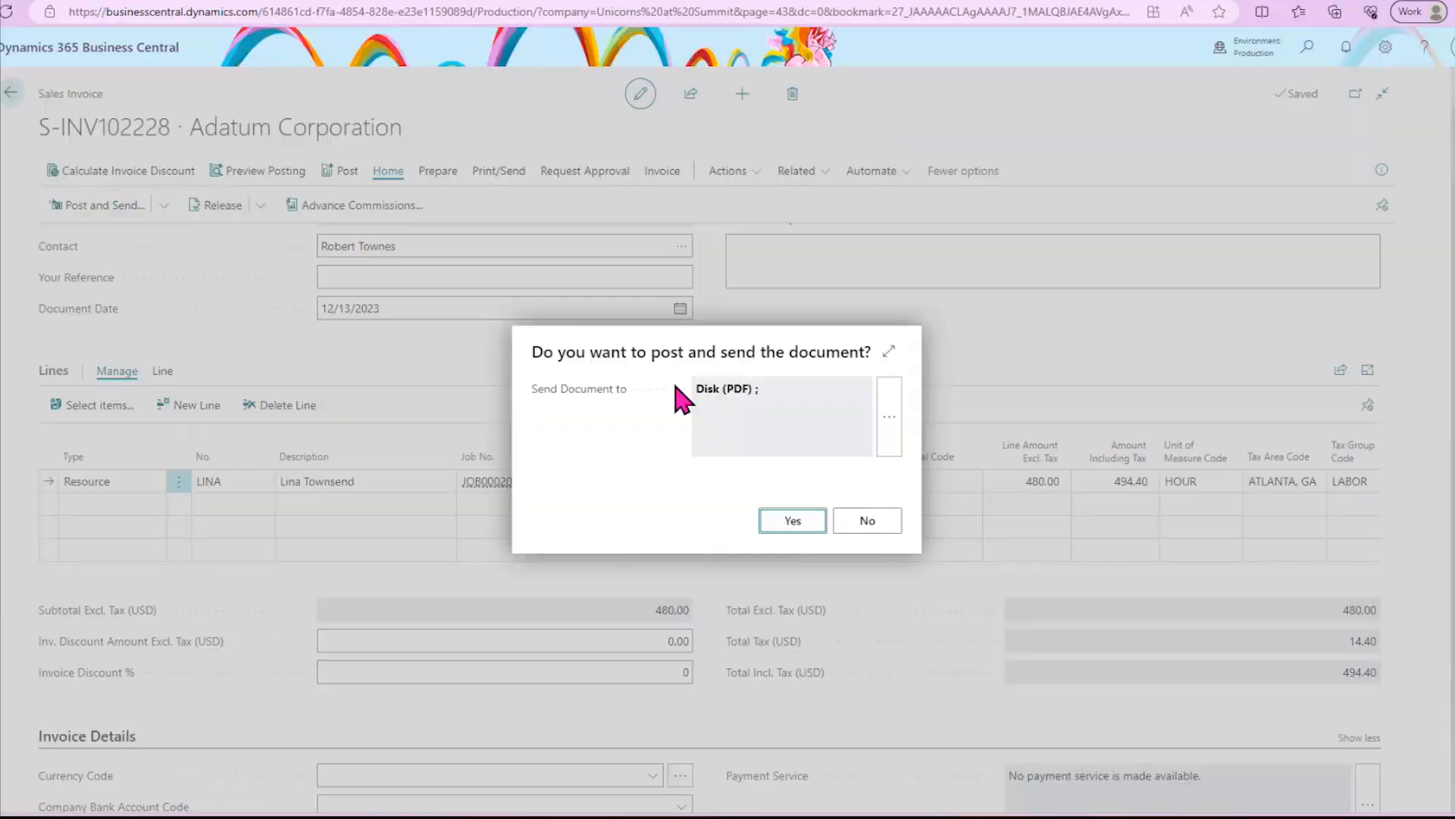
click(895, 416)
click(733, 419)
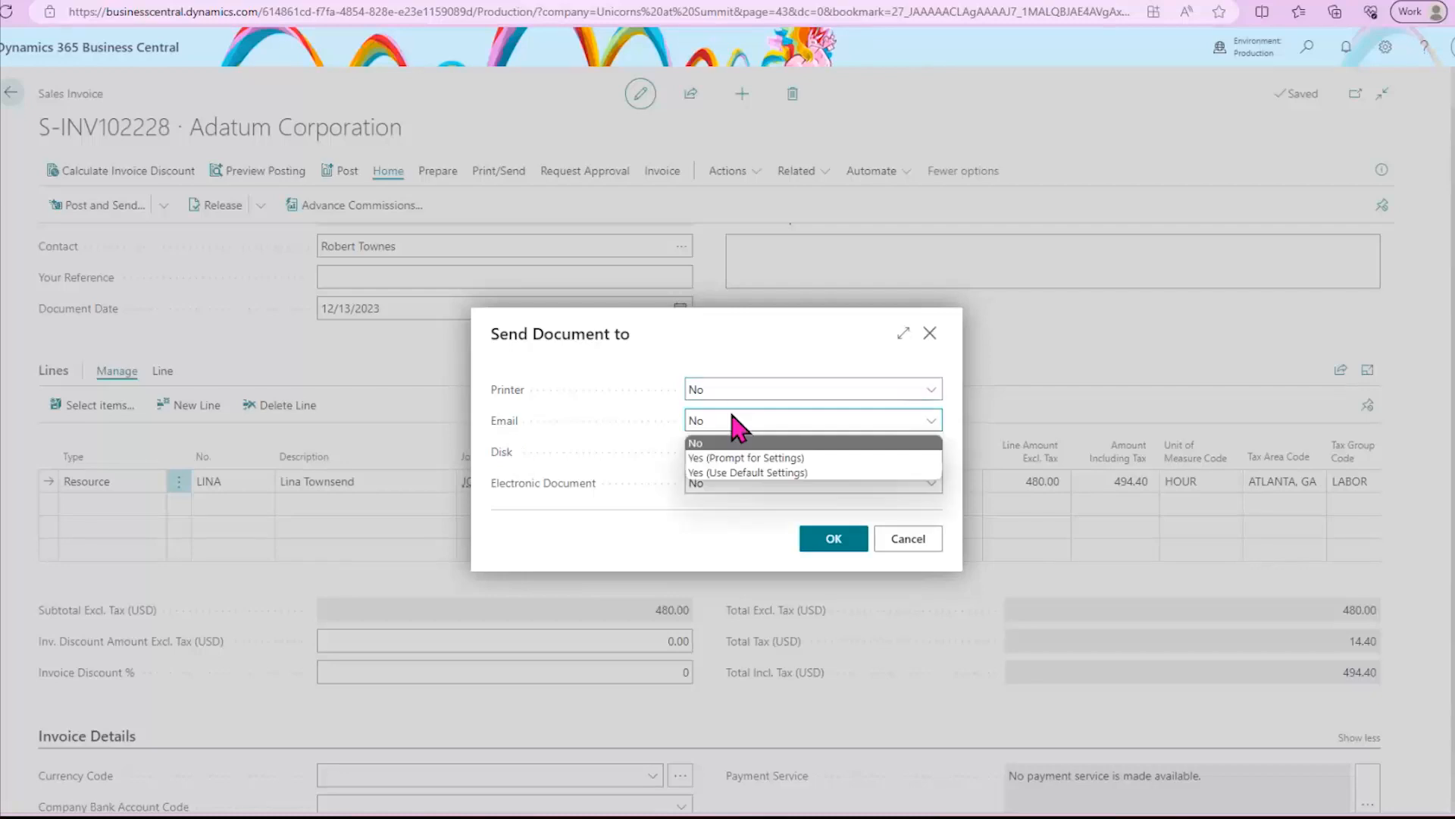
click(811, 458)
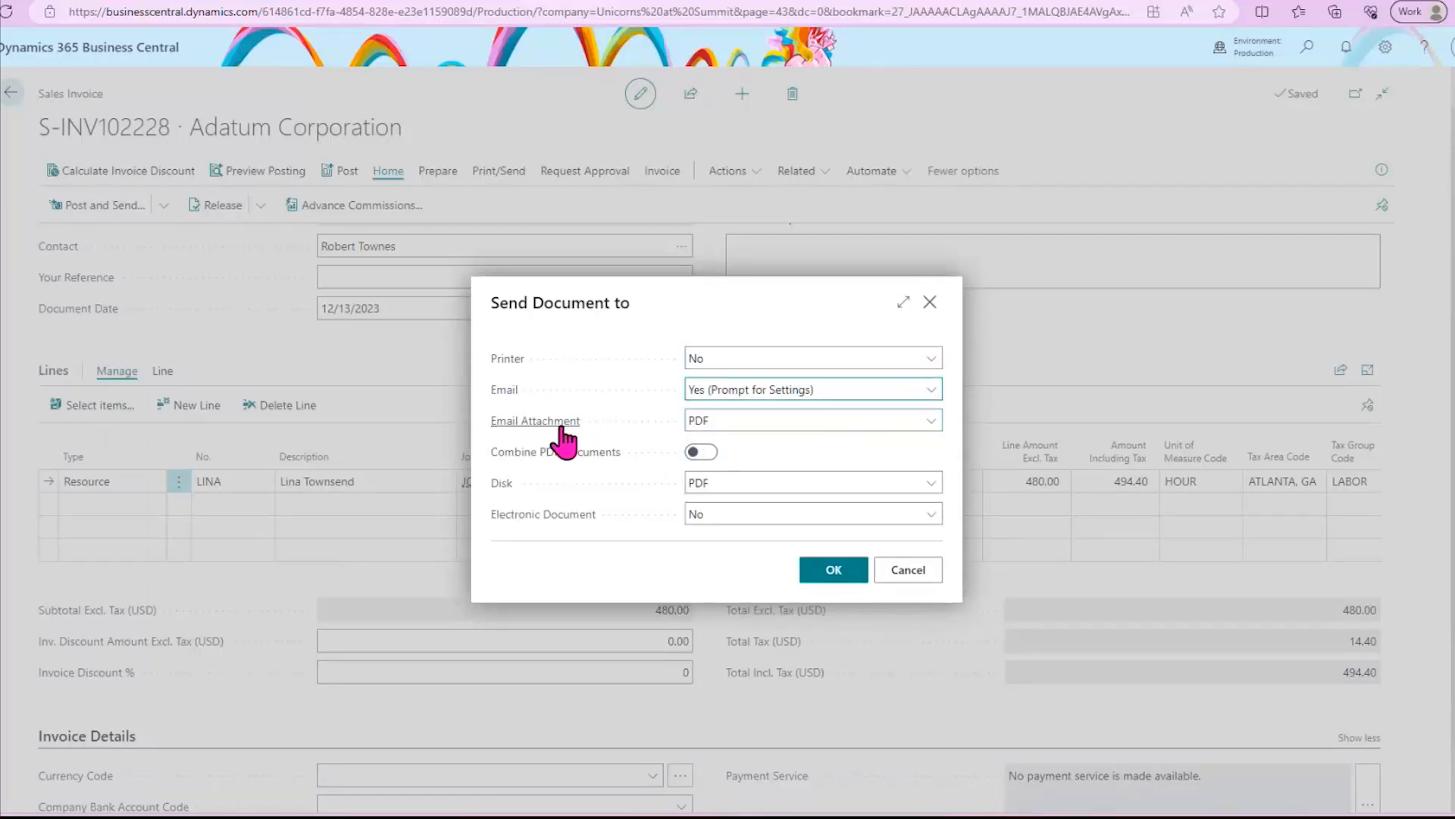
click(787, 425)
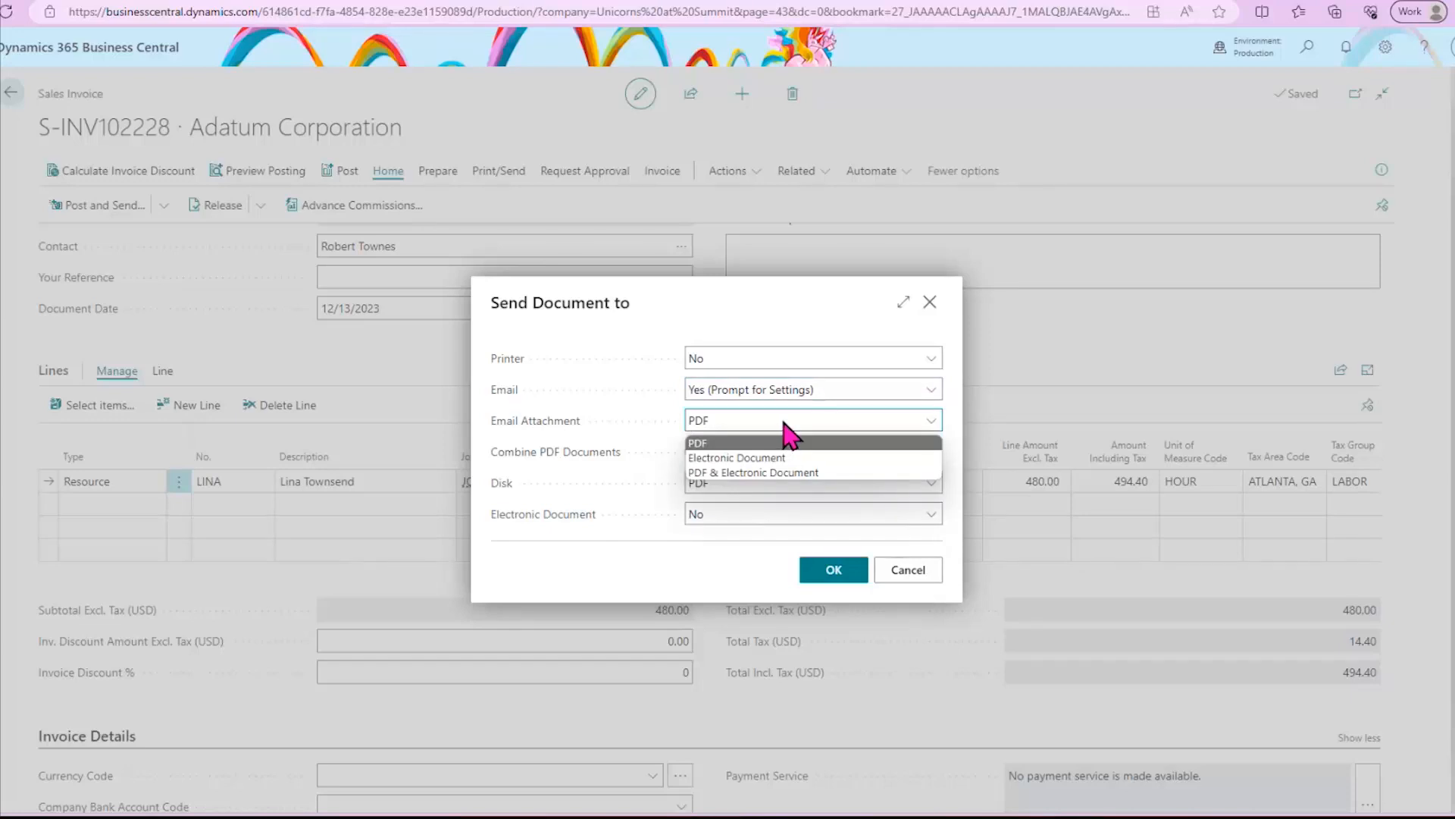
click(793, 423)
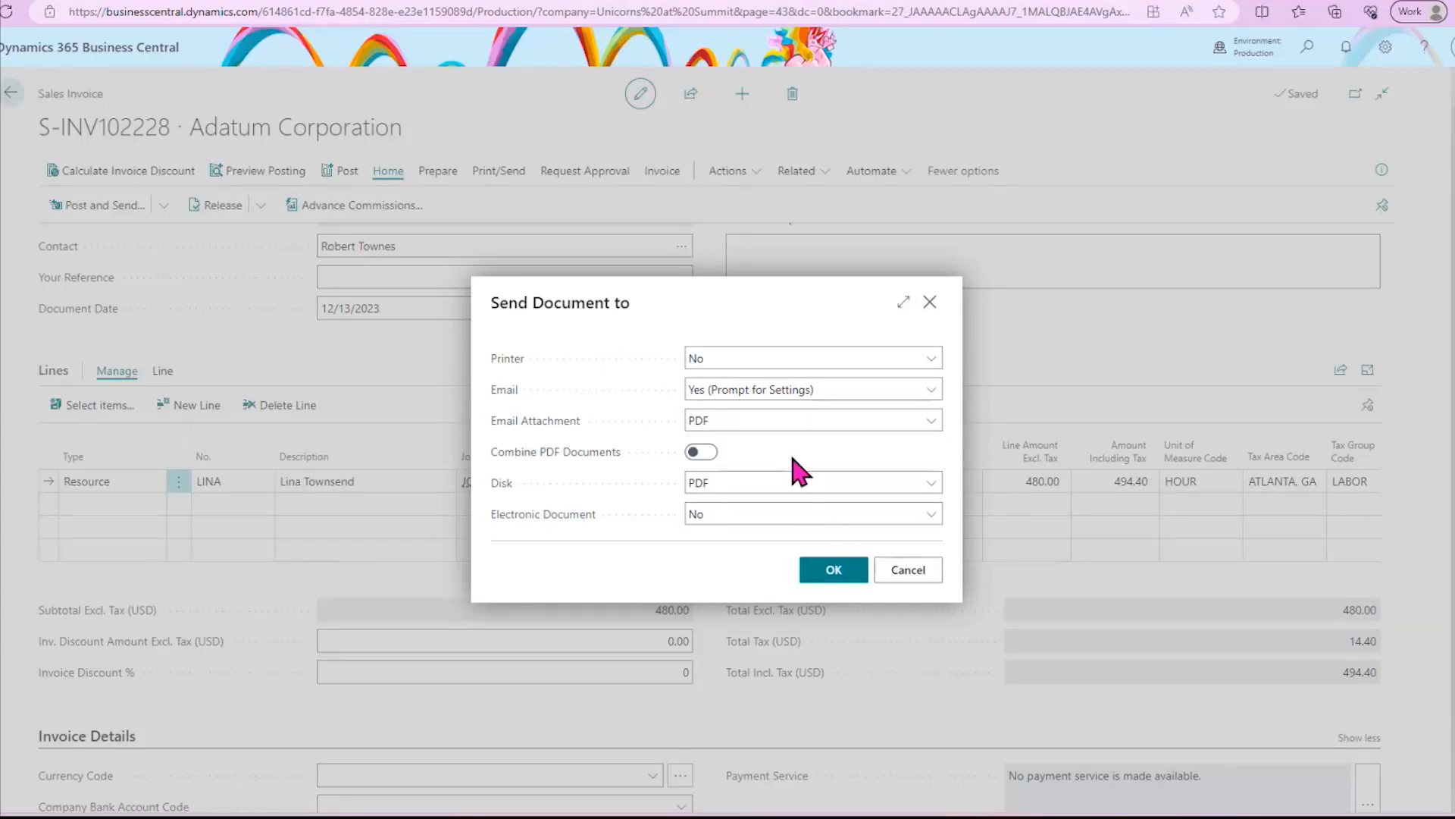
click(832, 573)
click(810, 523)
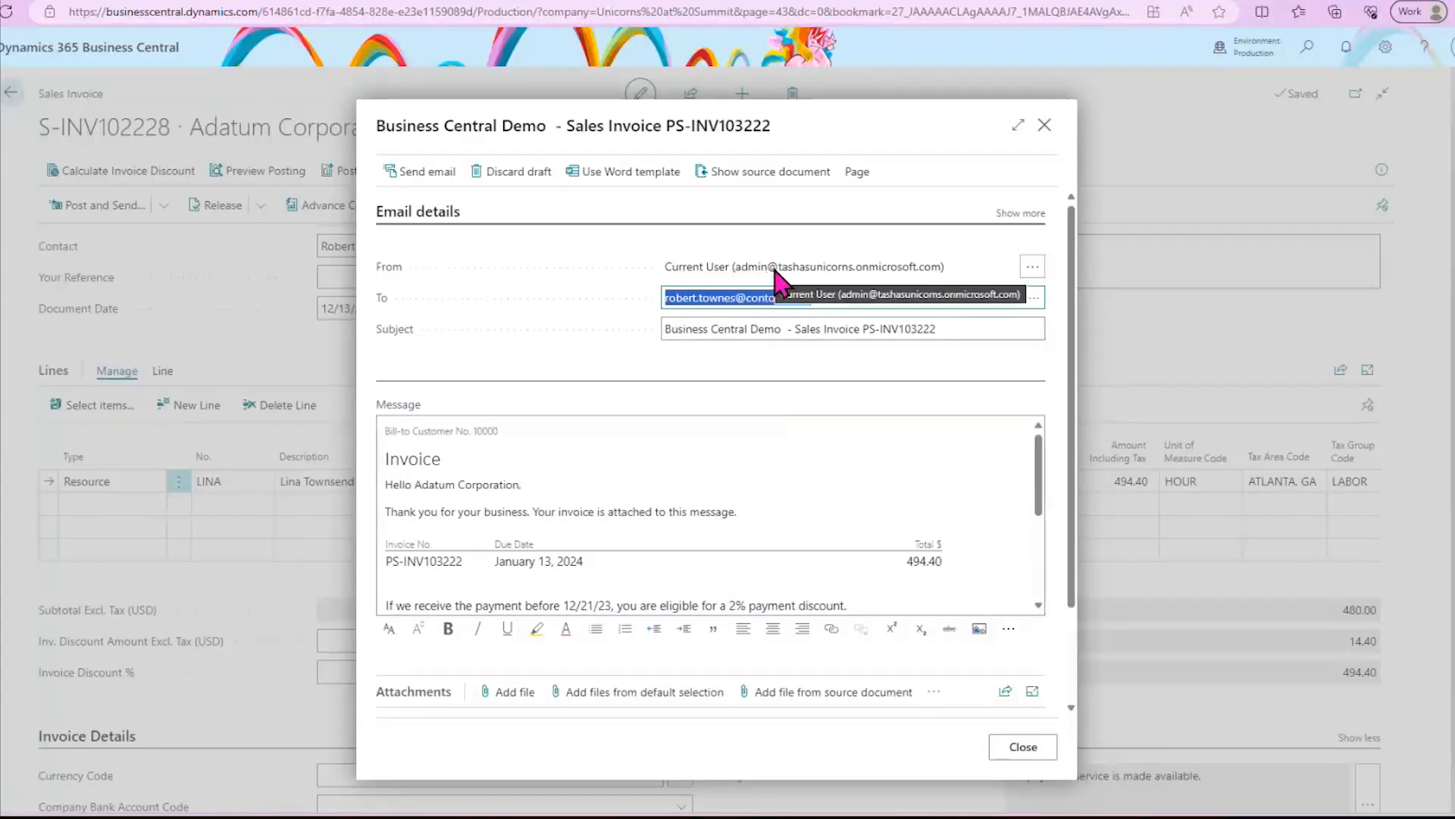
- View the email accounts available as sender for the invoice email, leaving the list without choosing another account
click(1032, 267)
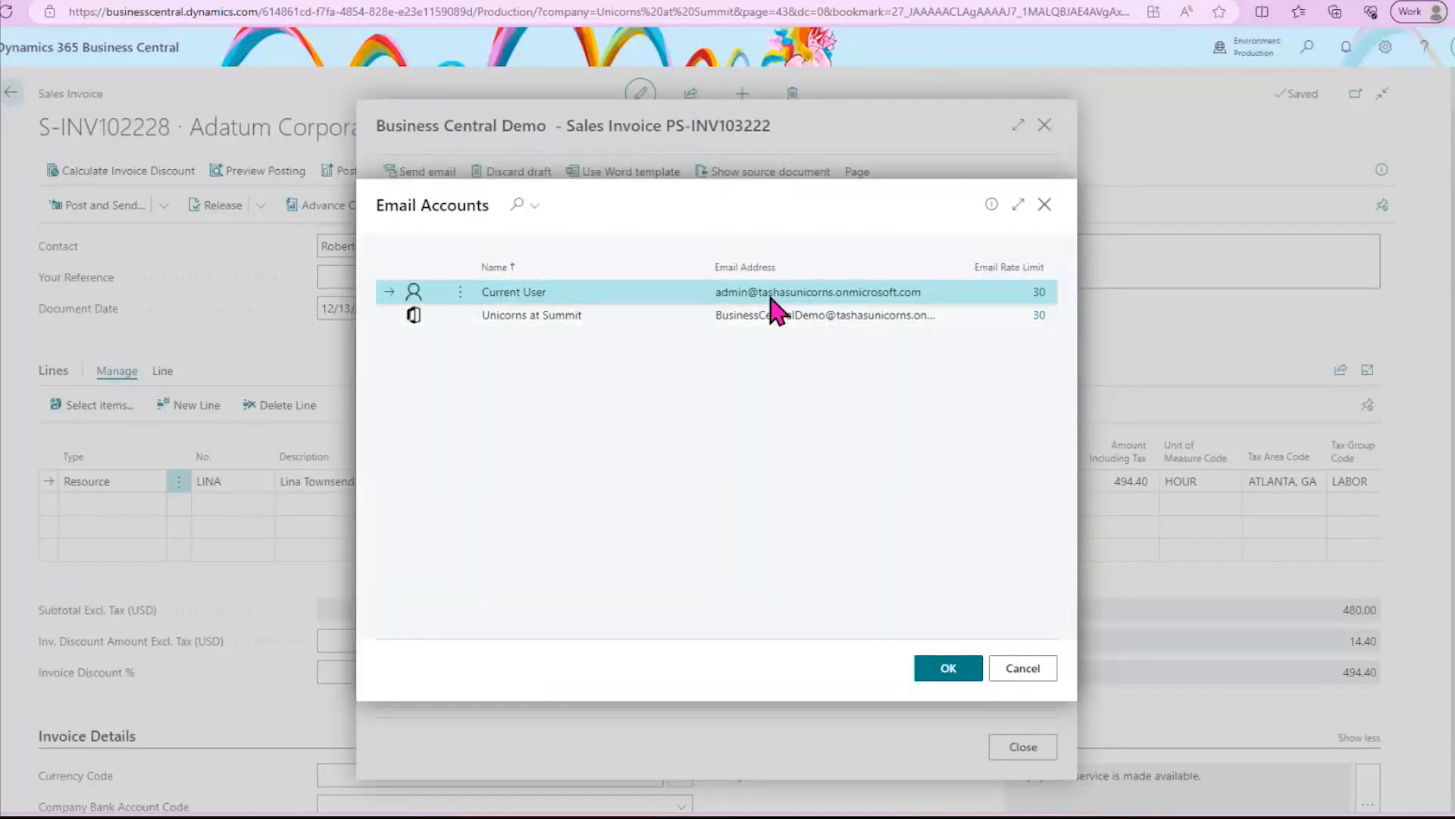
click(1030, 684)
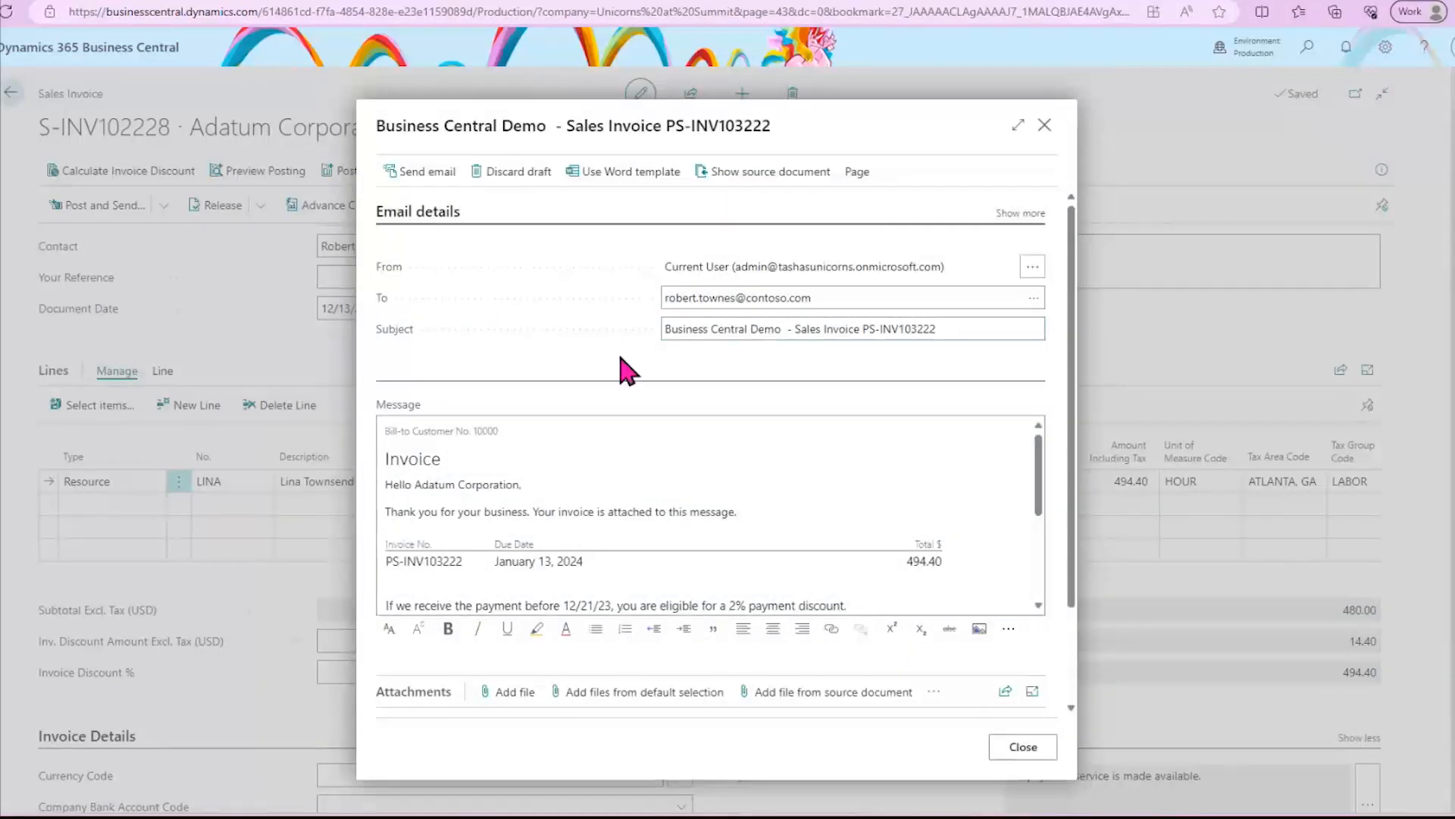
click(979, 337)
click(980, 337)
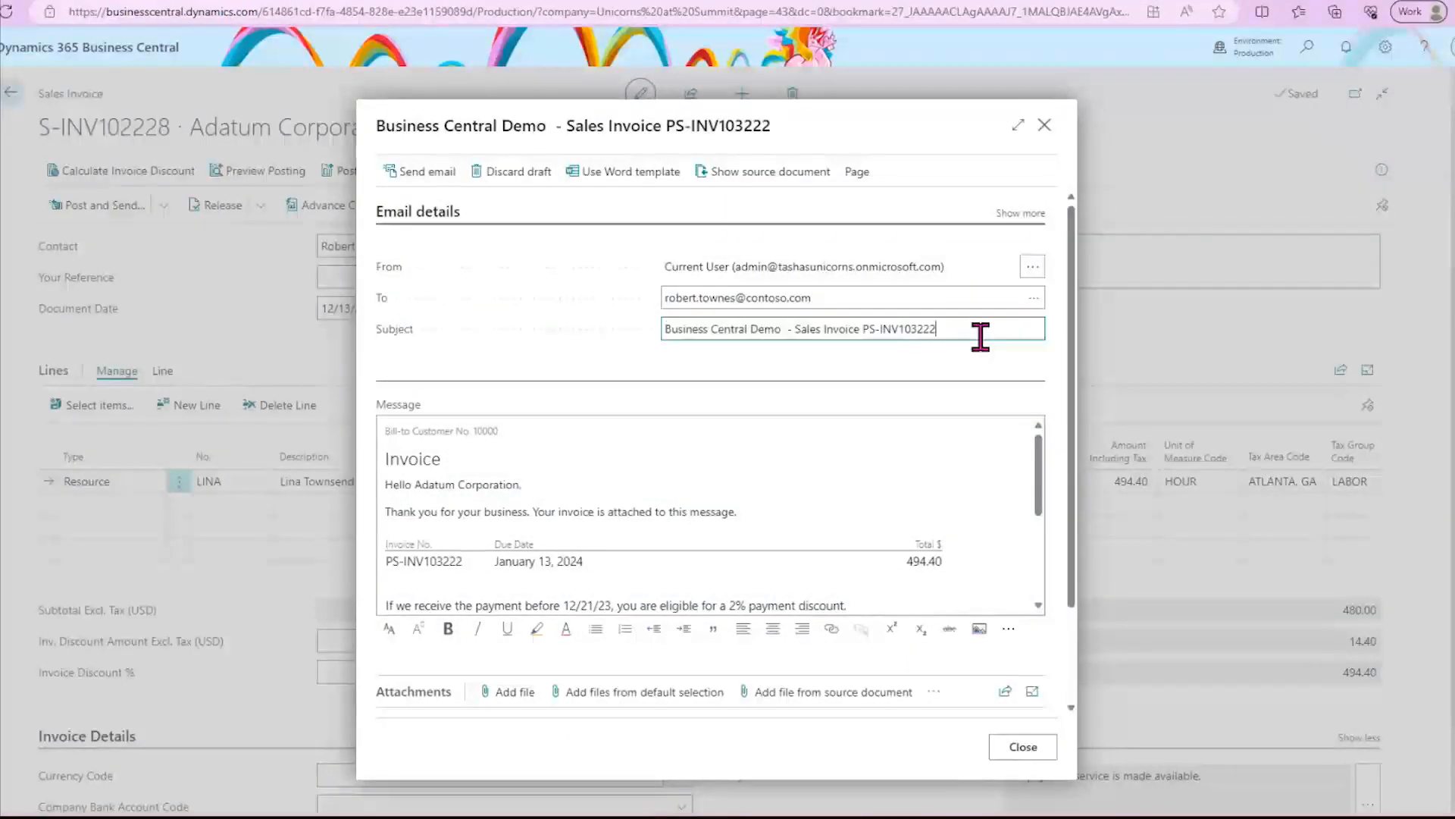
- Show the email's additional details and view the suggested Cc addresses for the Contact entity and its job responsibility filter options
click(1021, 213)
click(720, 324)
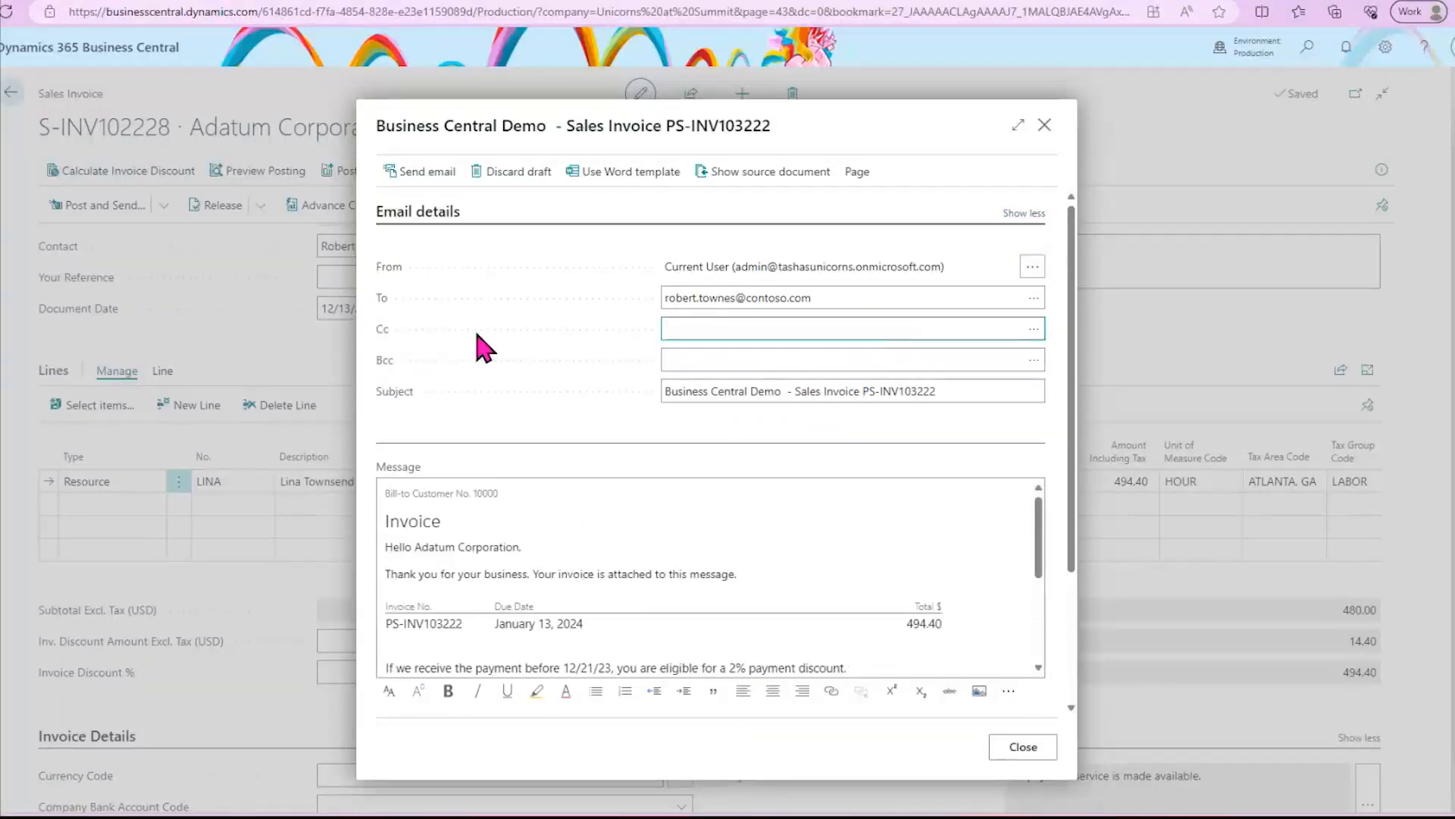
click(1033, 329)
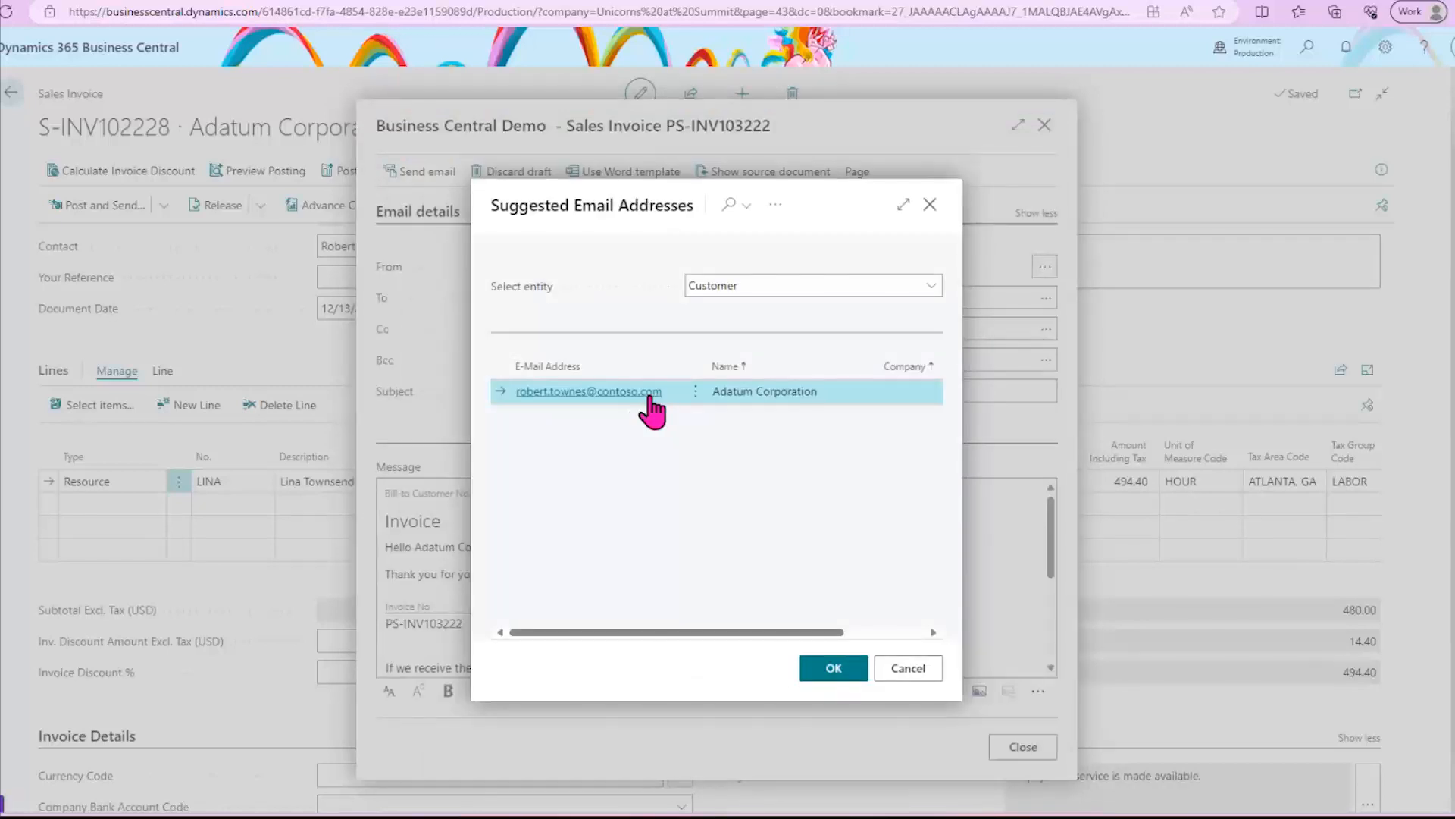
click(787, 292)
click(733, 329)
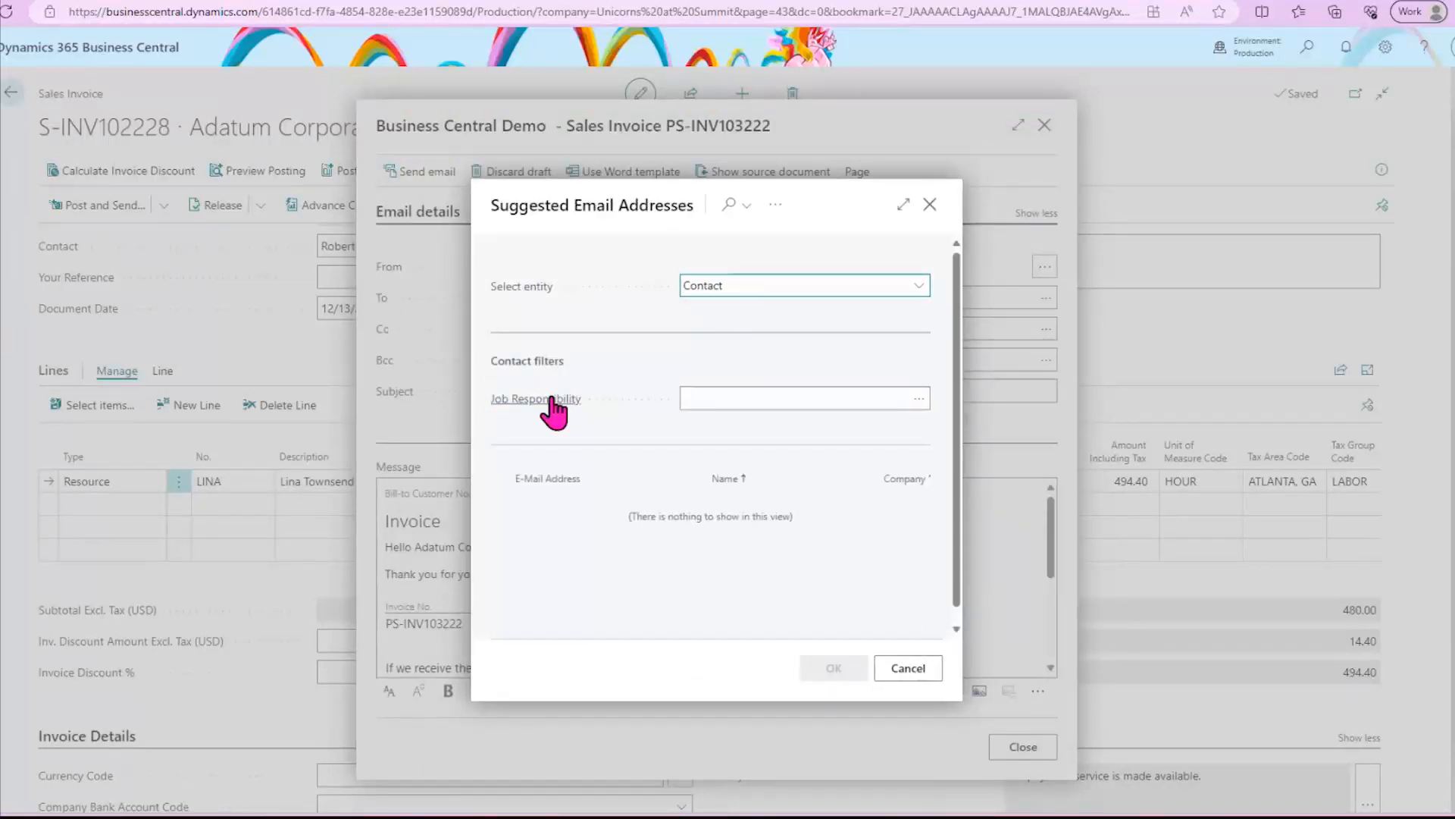
click(920, 398)
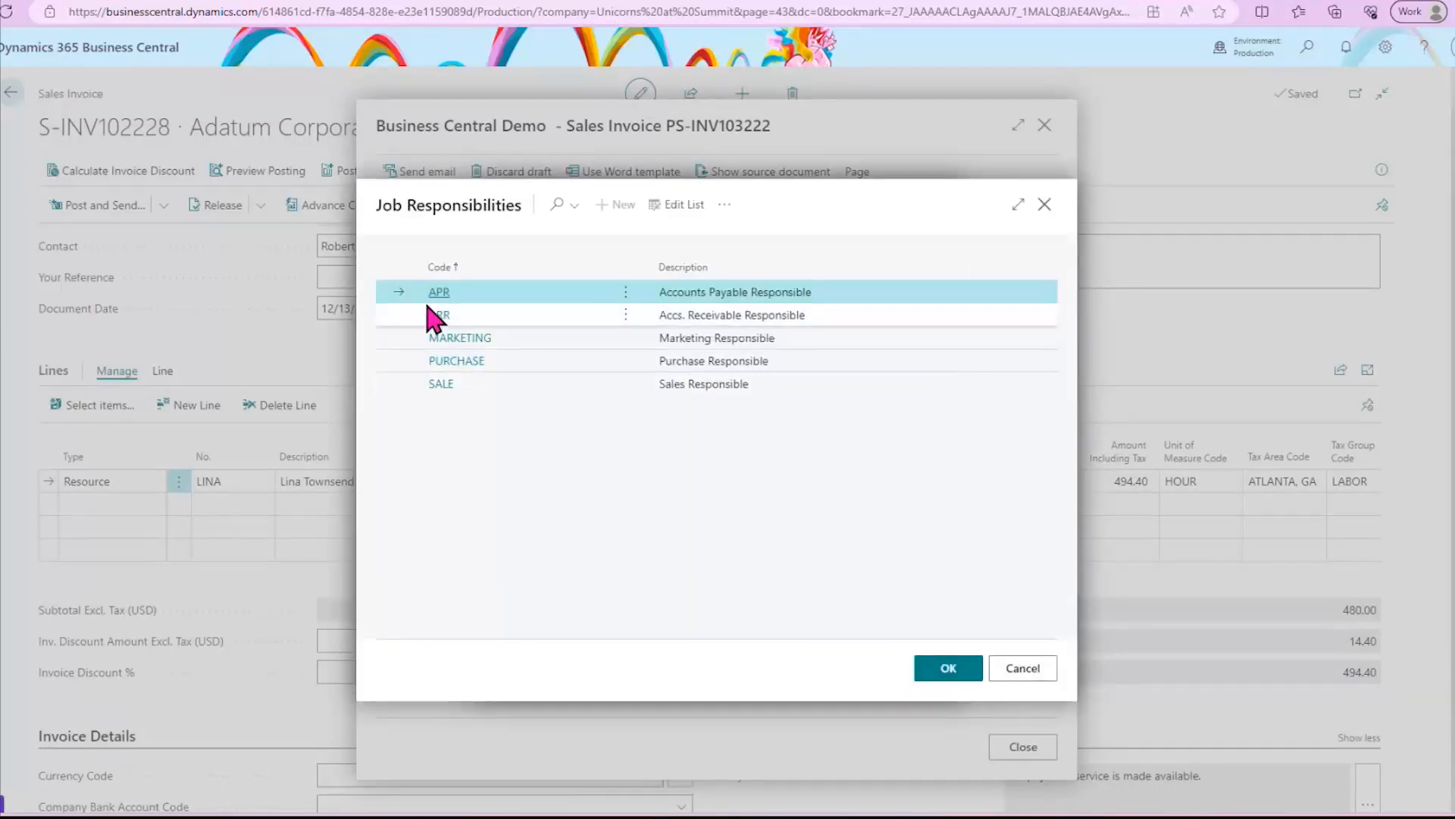
click(1023, 671)
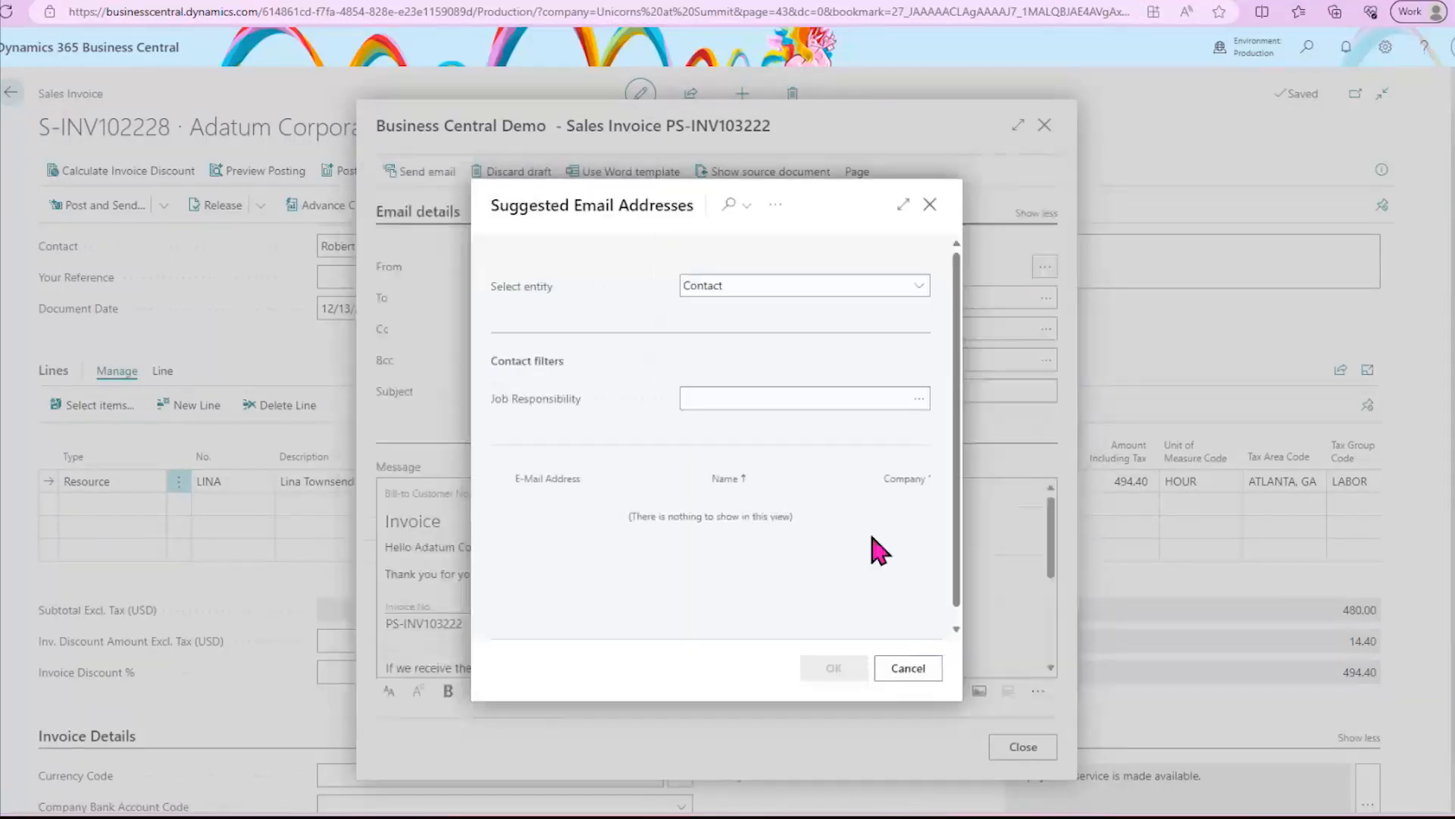
click(907, 669)
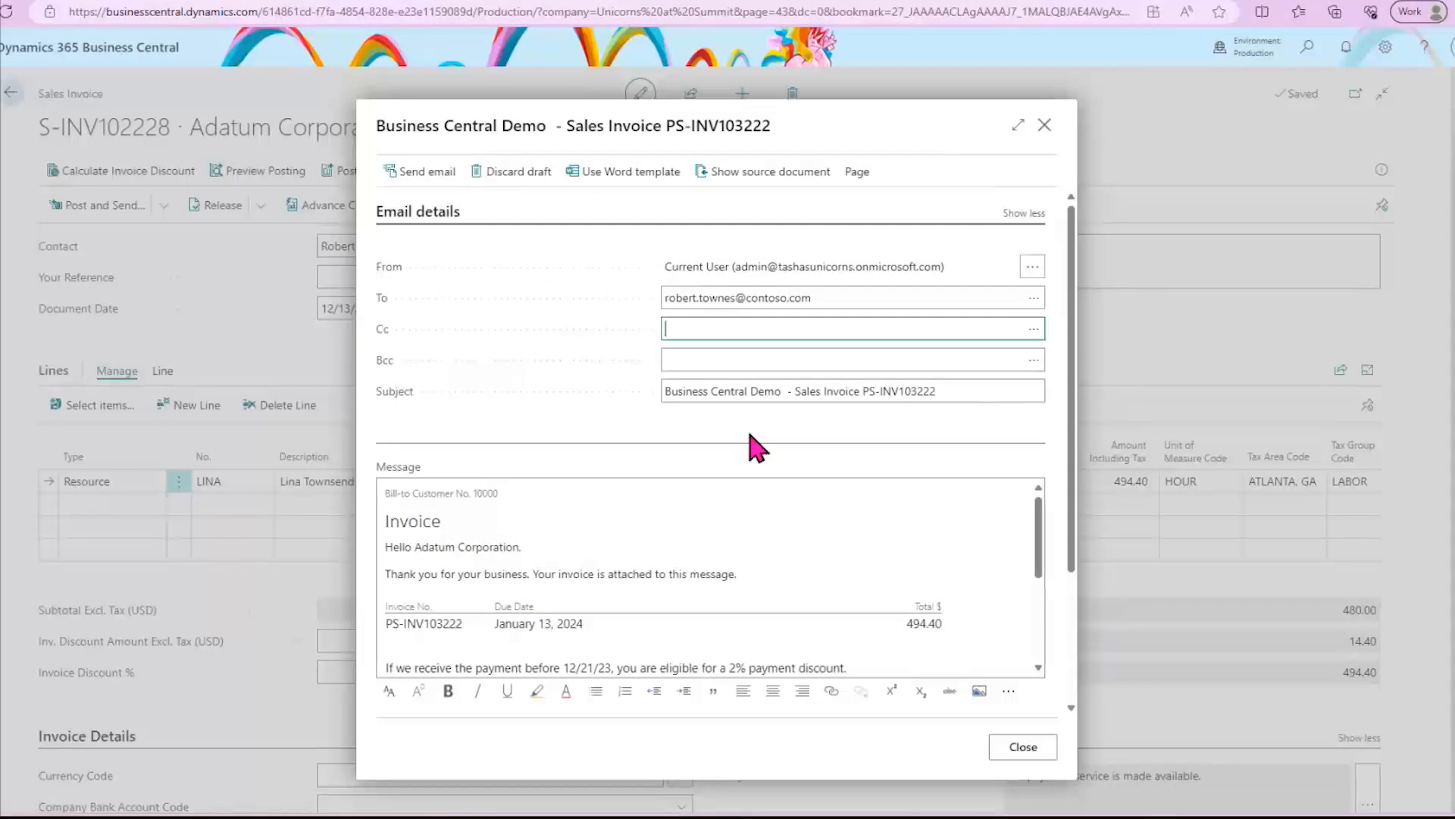
- Review the invoice email's message, signature and PDF attachment, and send the email to the customer
scroll(872, 481, down, 1)
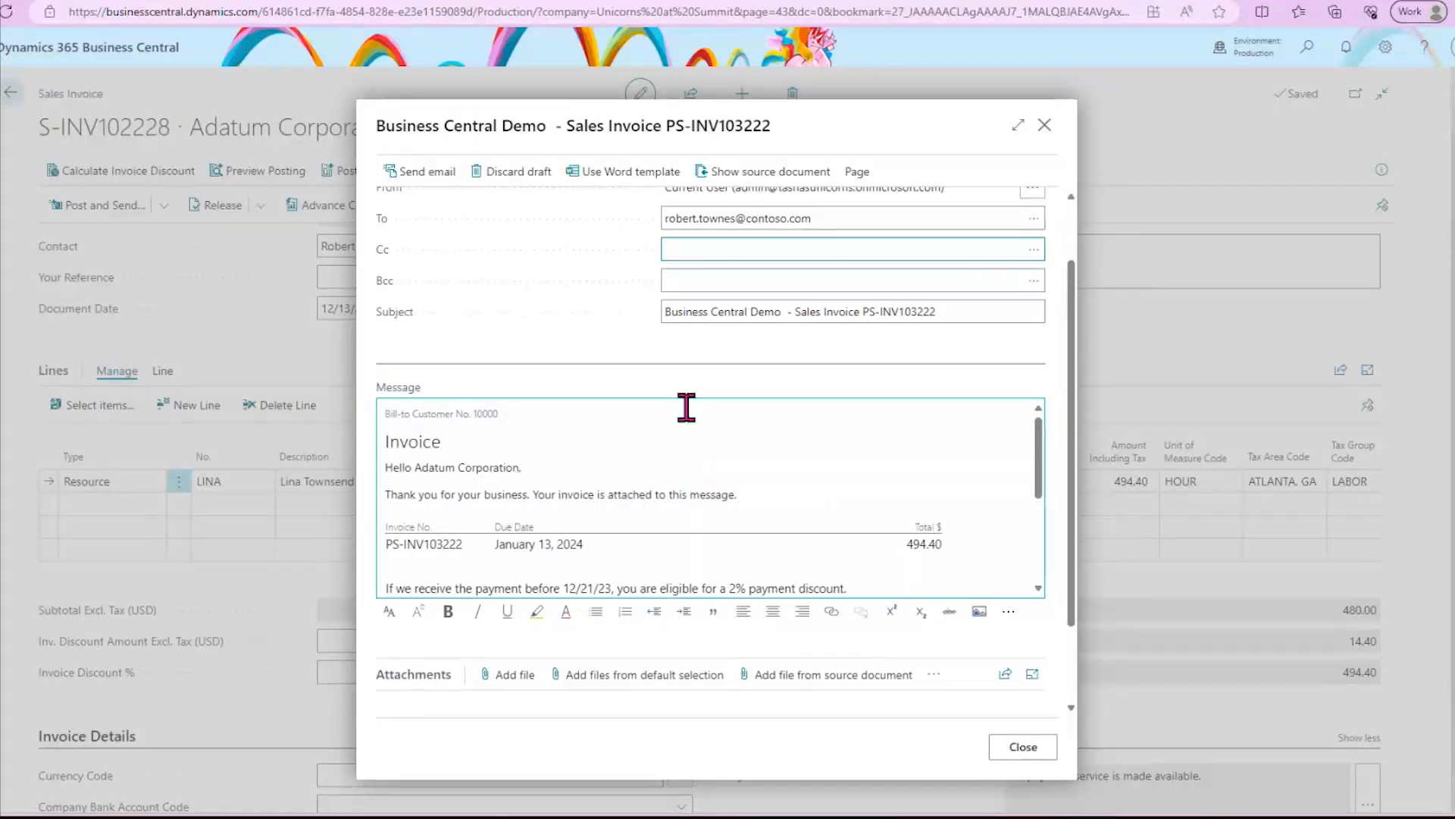
scroll(693, 430, down, 1)
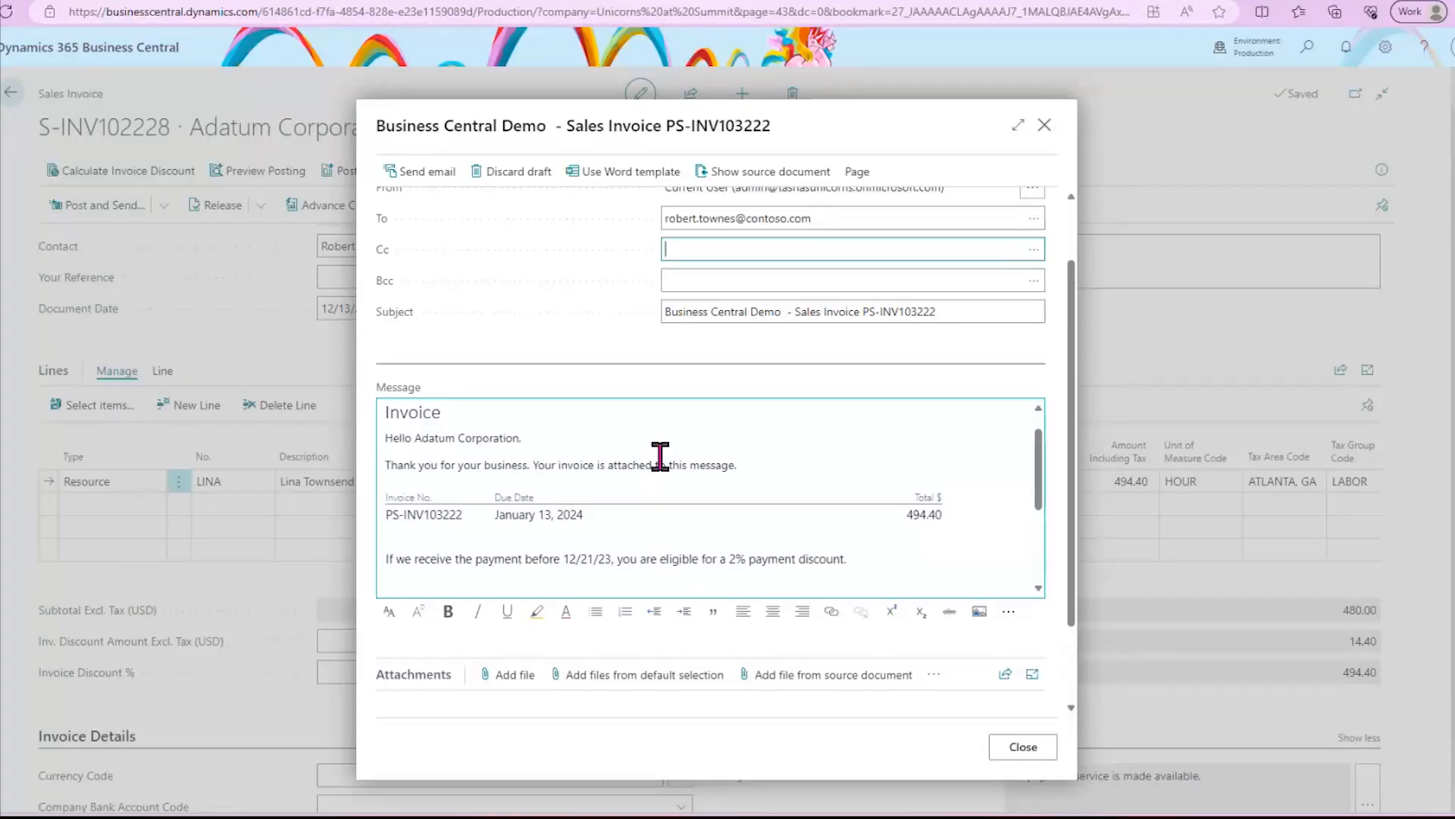
click(562, 440)
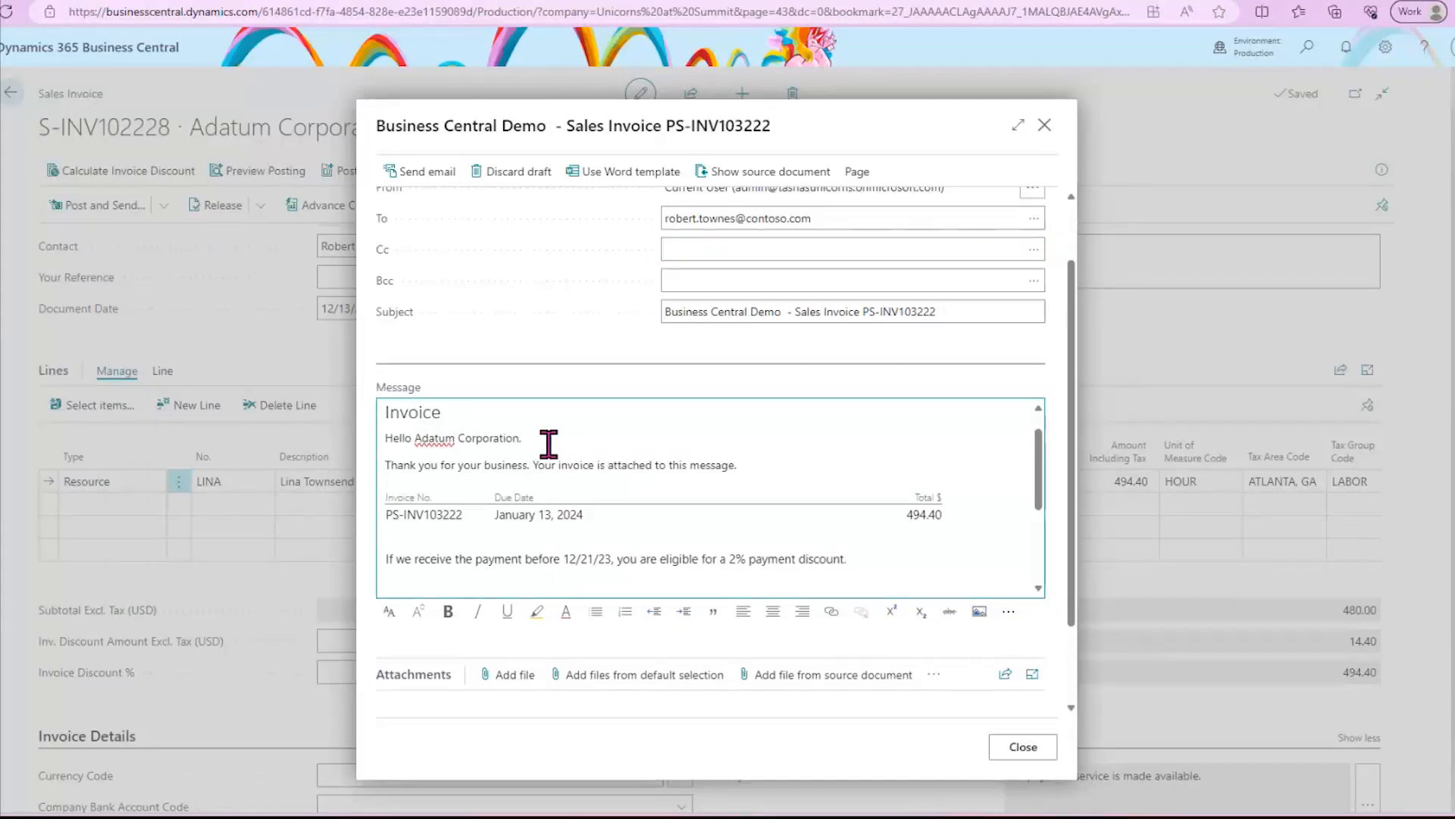
scroll(775, 516, down, 10)
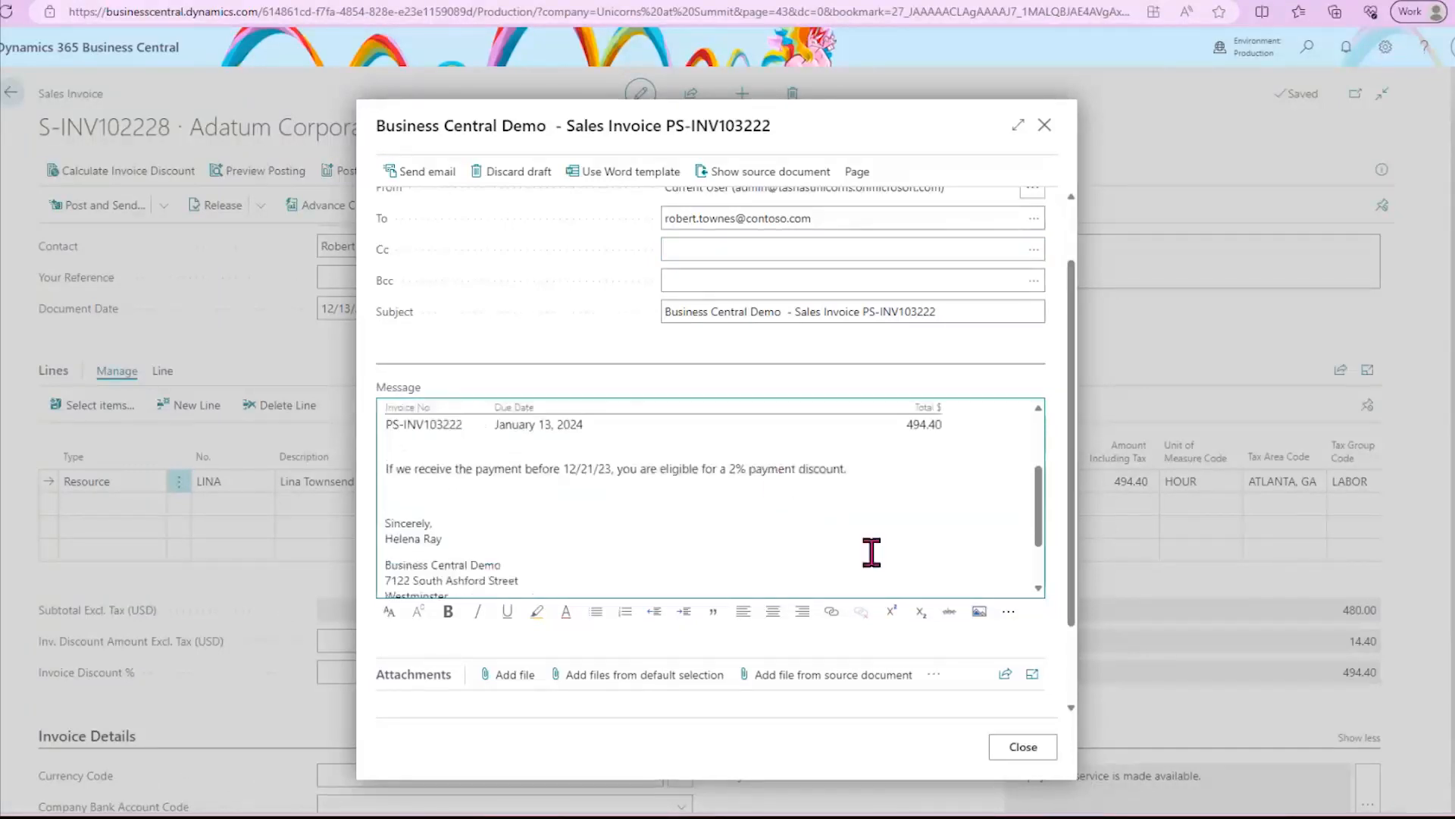
scroll(821, 641, down, 1)
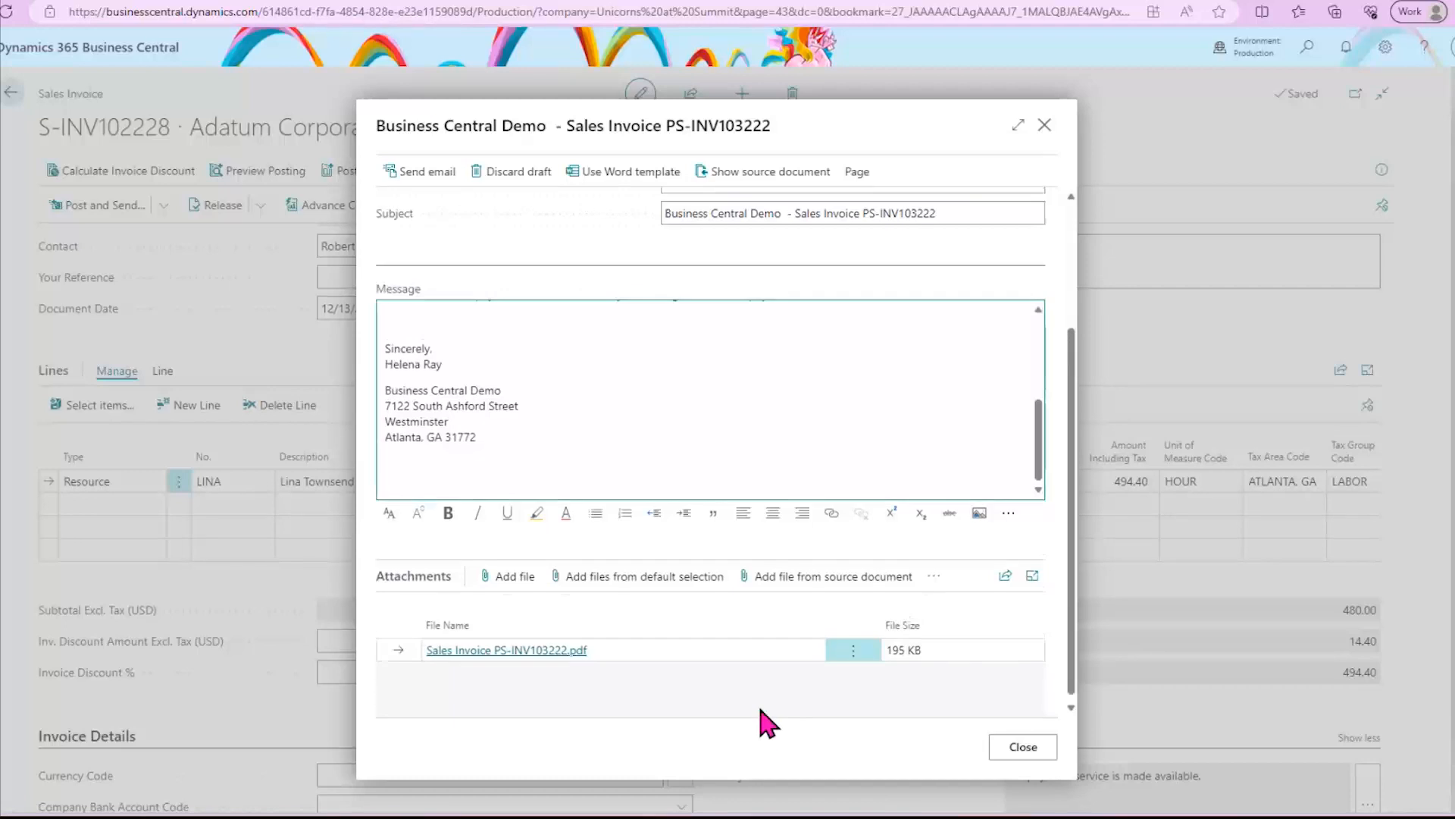
scroll(683, 645, up, 3)
scroll(698, 627, up, 5)
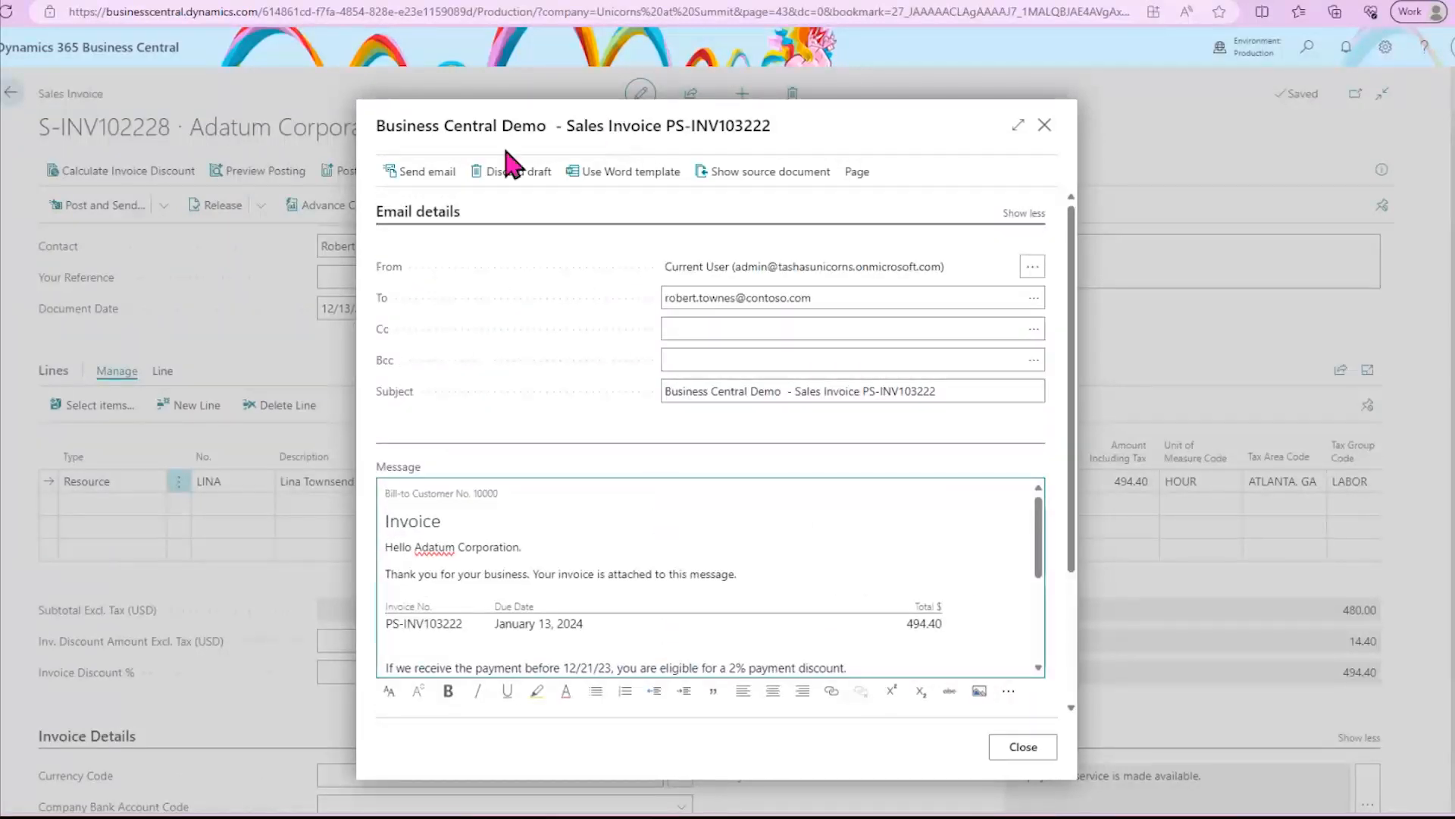
click(423, 183)
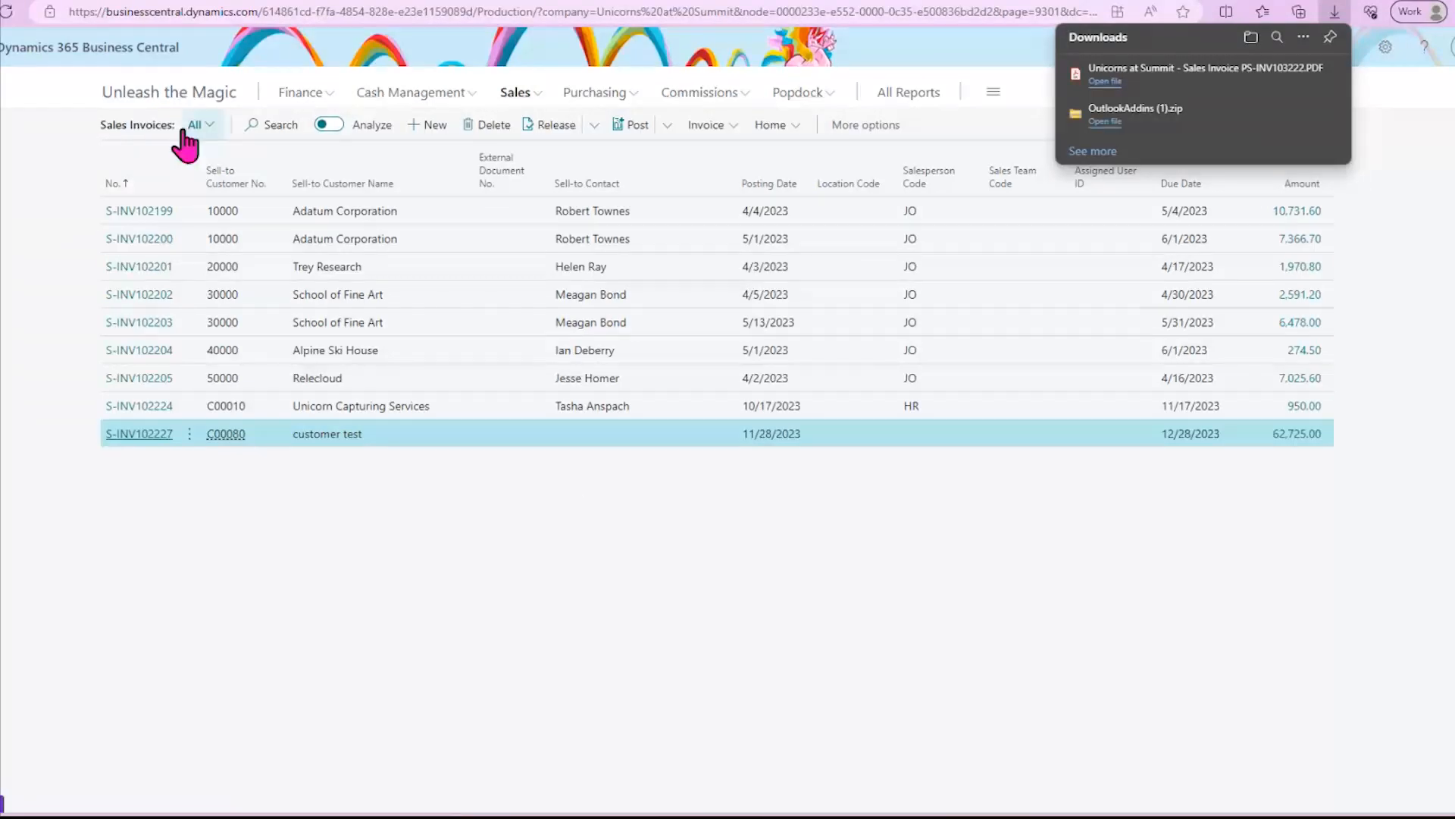
- Return to the home page and view the failed emails in the outbox and the additional actions available for them
click(145, 97)
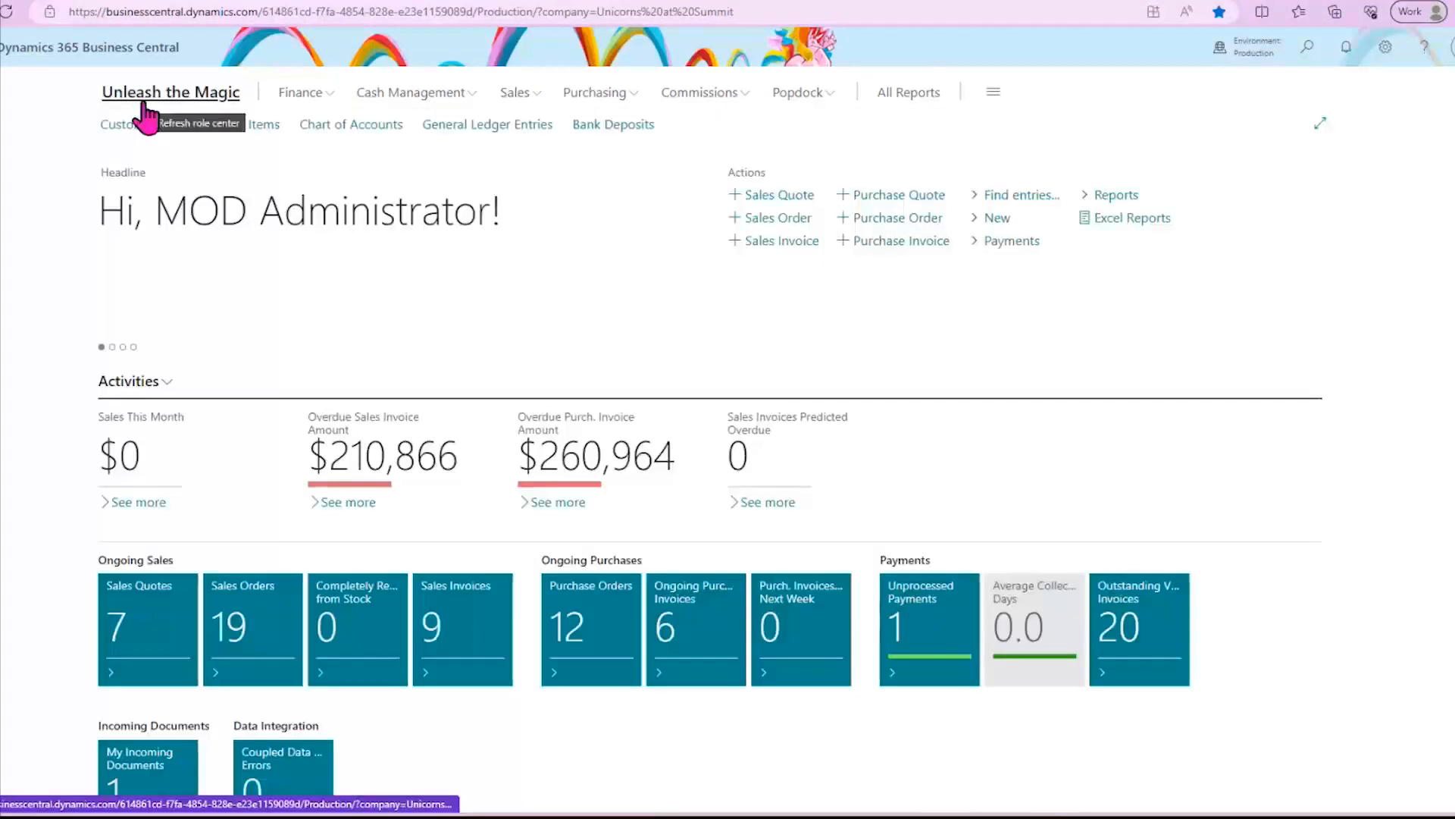
scroll(55, 241, down, 3)
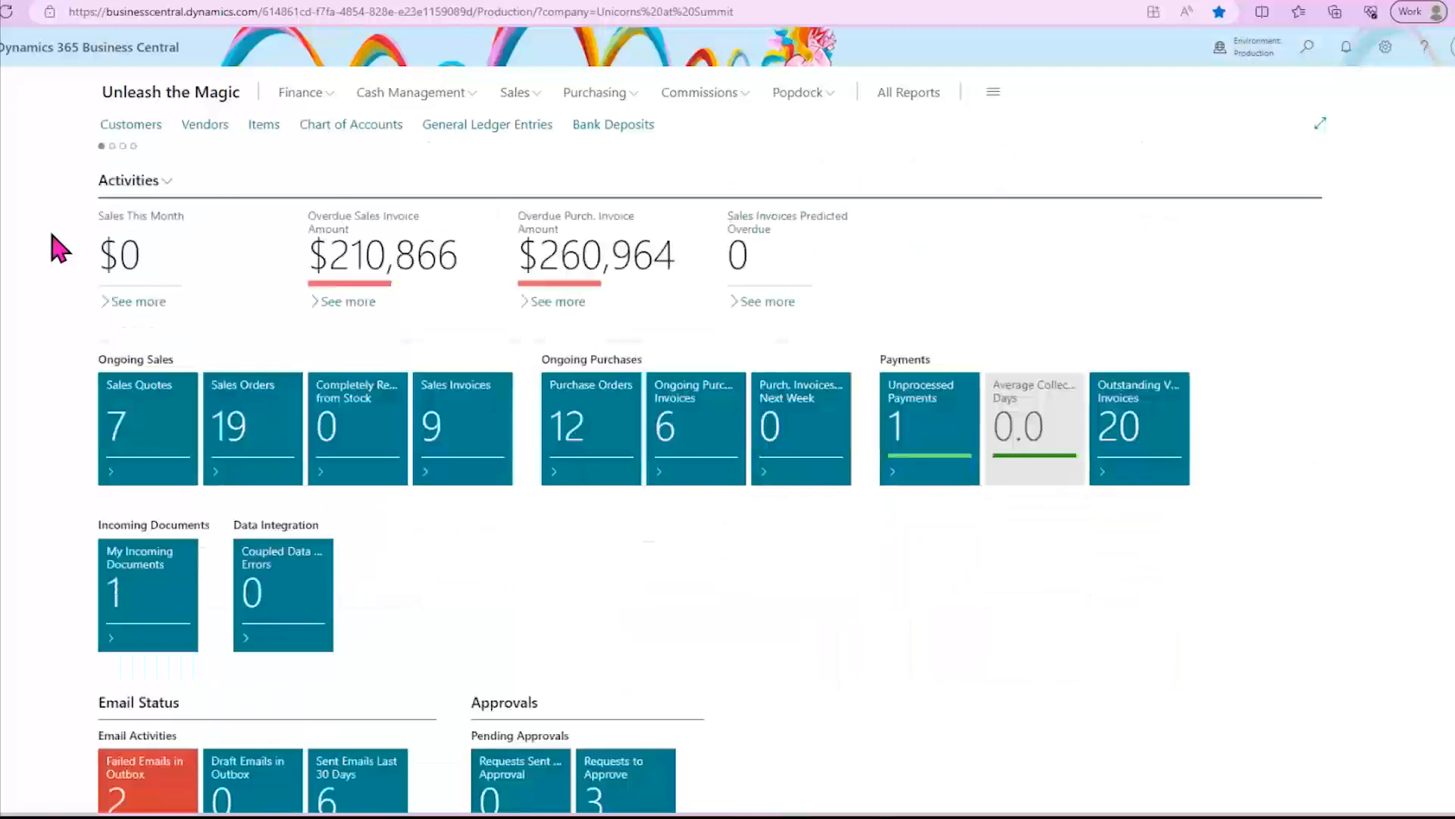
scroll(55, 241, down, 3)
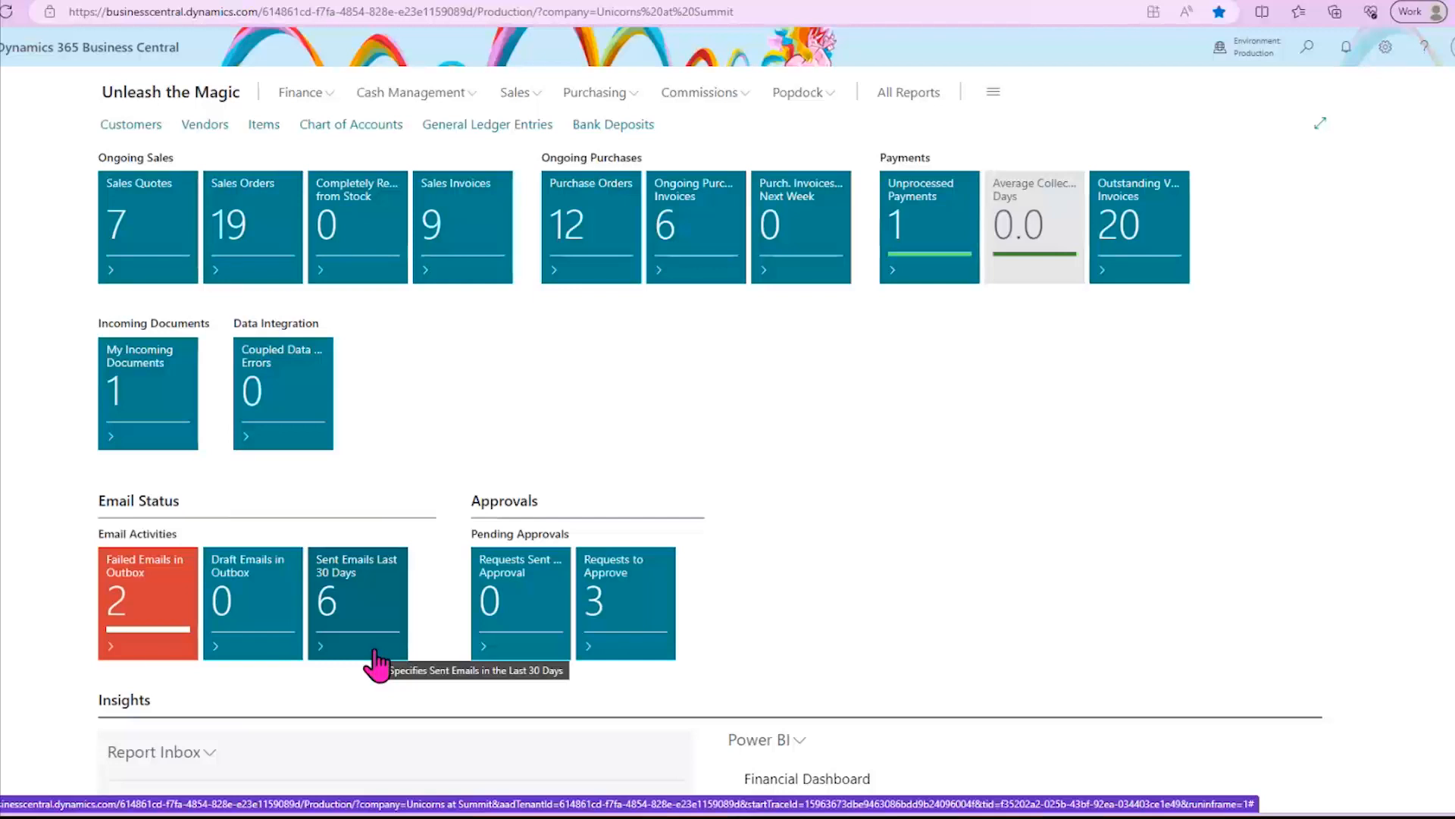
click(160, 612)
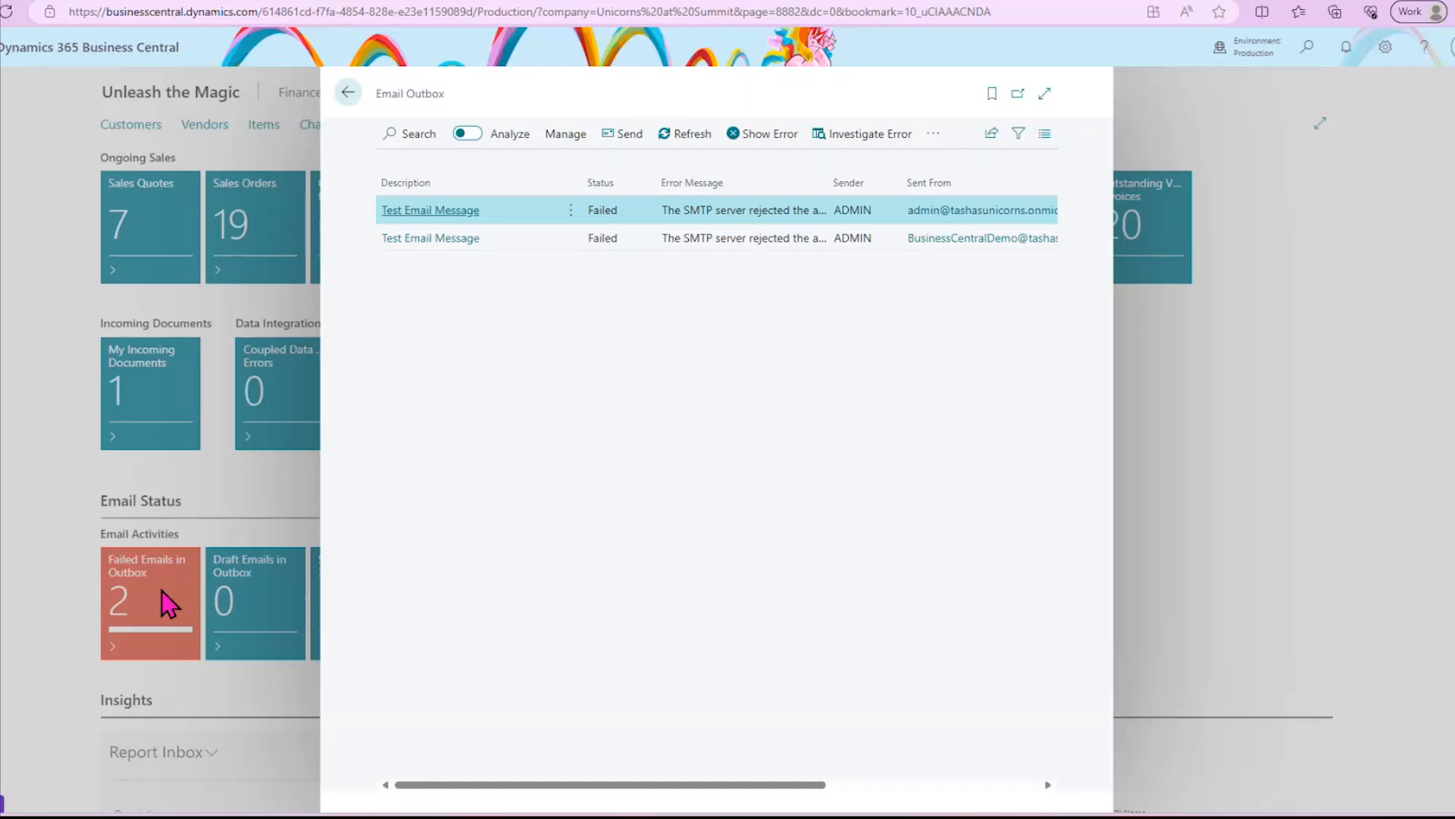
click(935, 134)
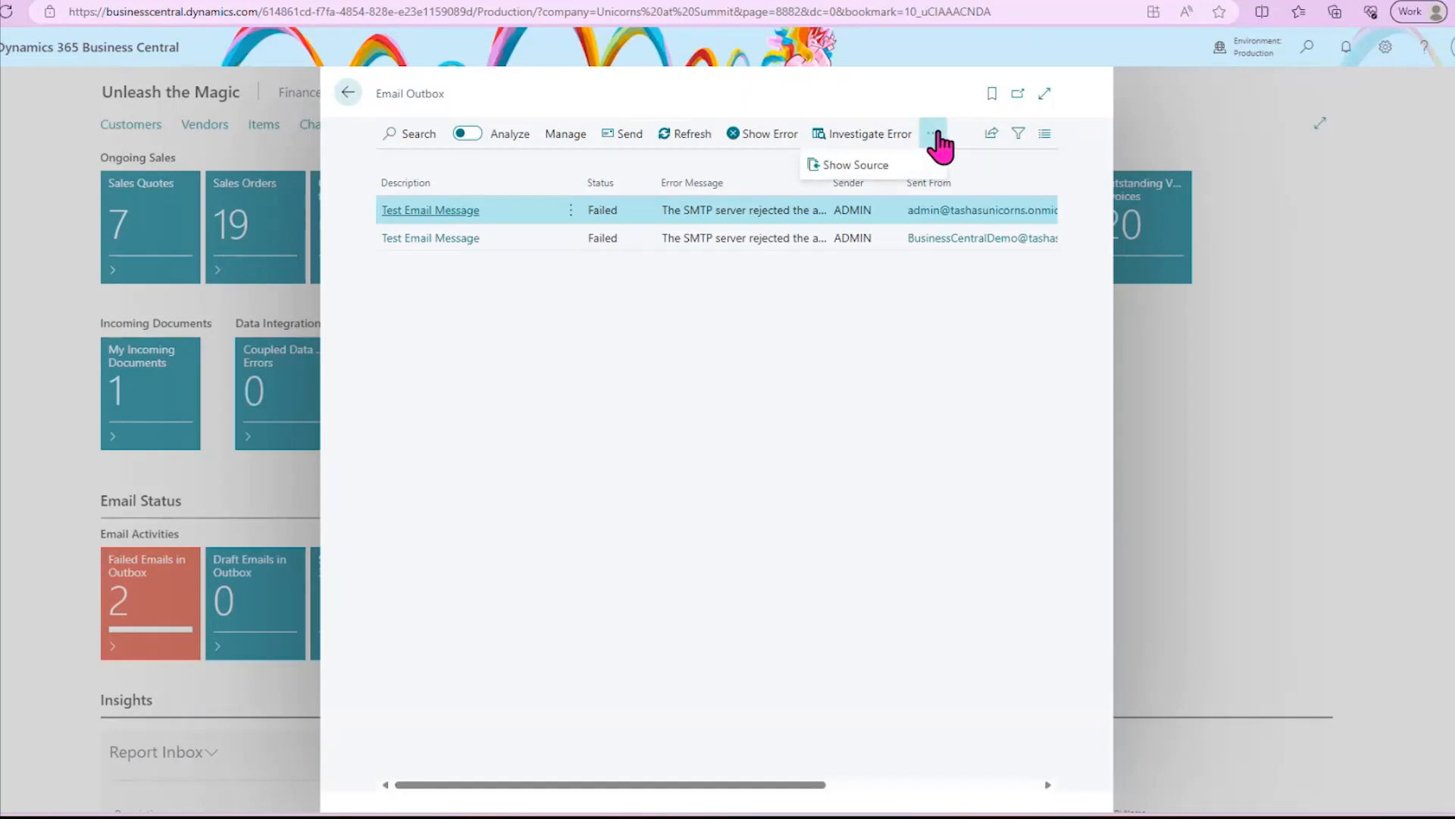
click(875, 225)
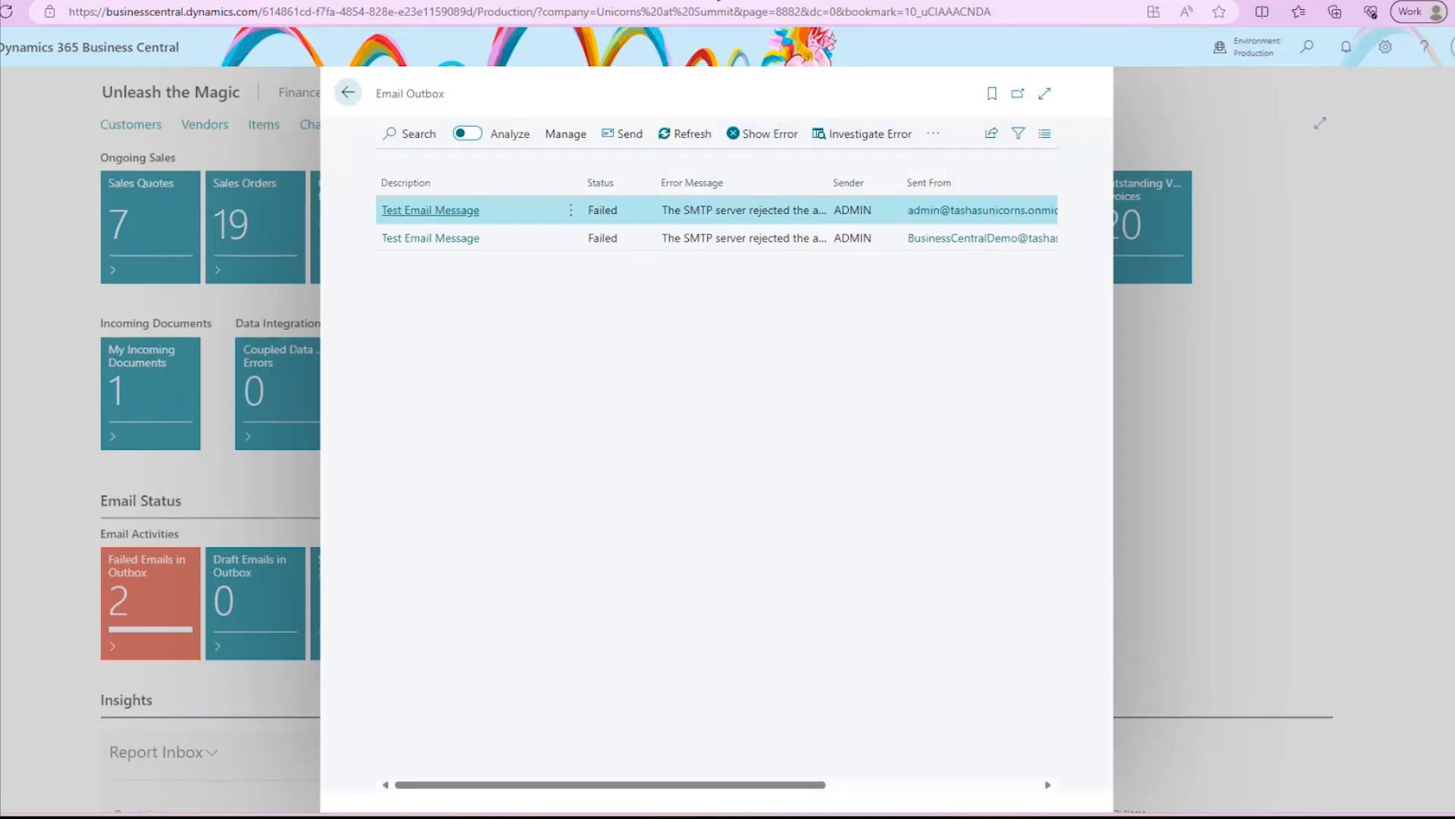
click(348, 94)
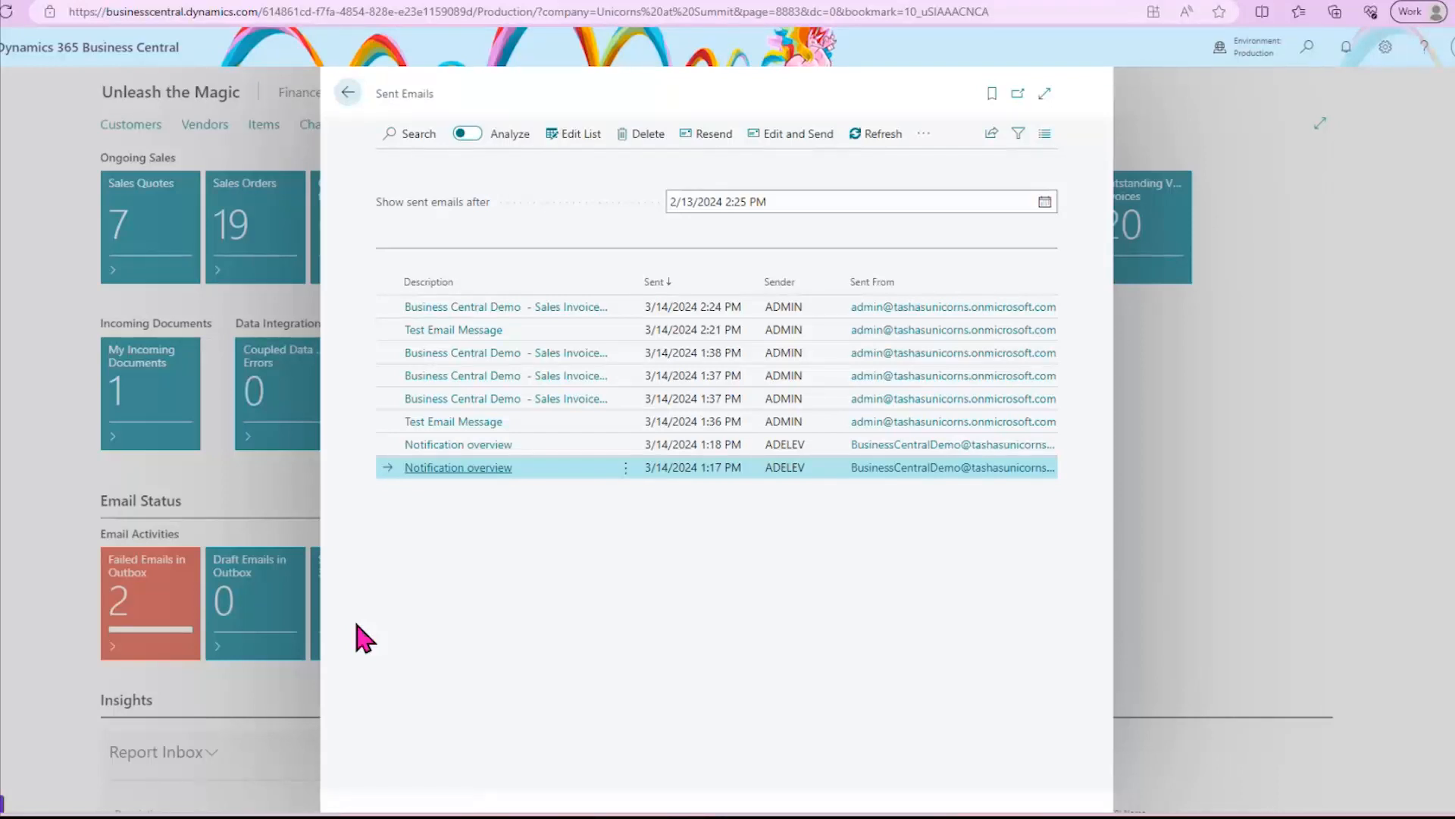
- Resend the oldest sales invoice email in the Sent Emails list and return to the home page
click(680, 402)
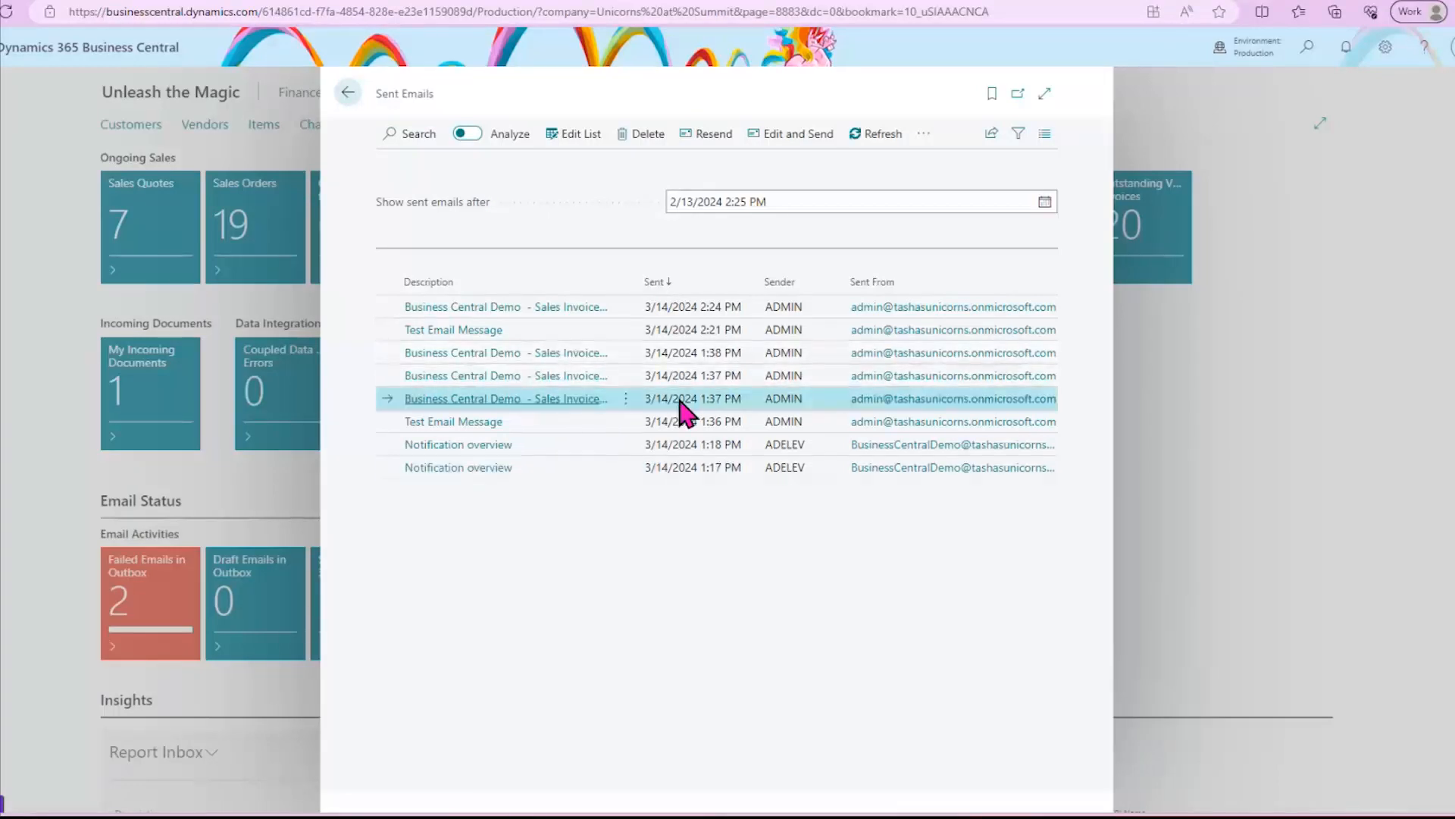
click(568, 406)
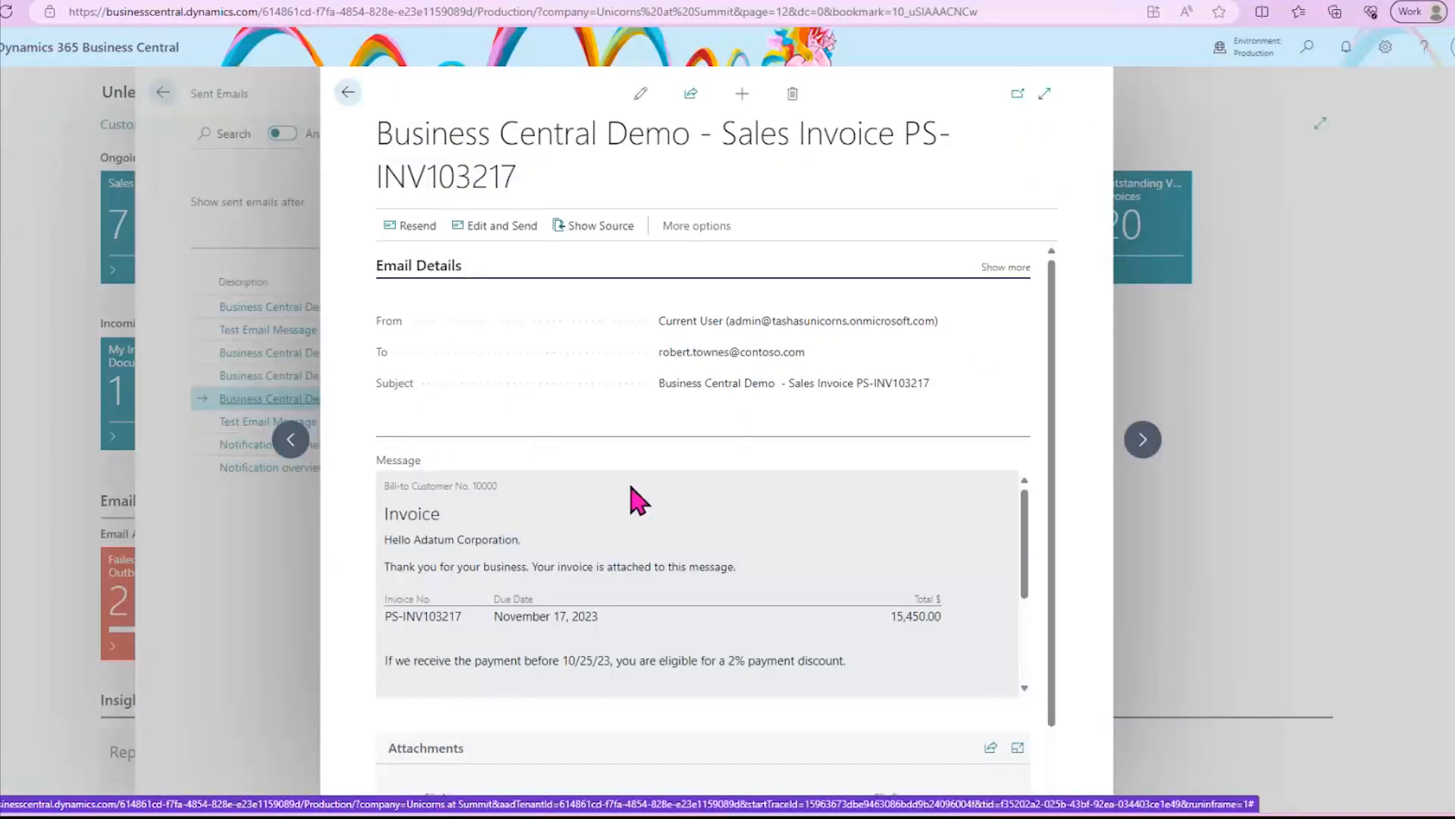
click(413, 227)
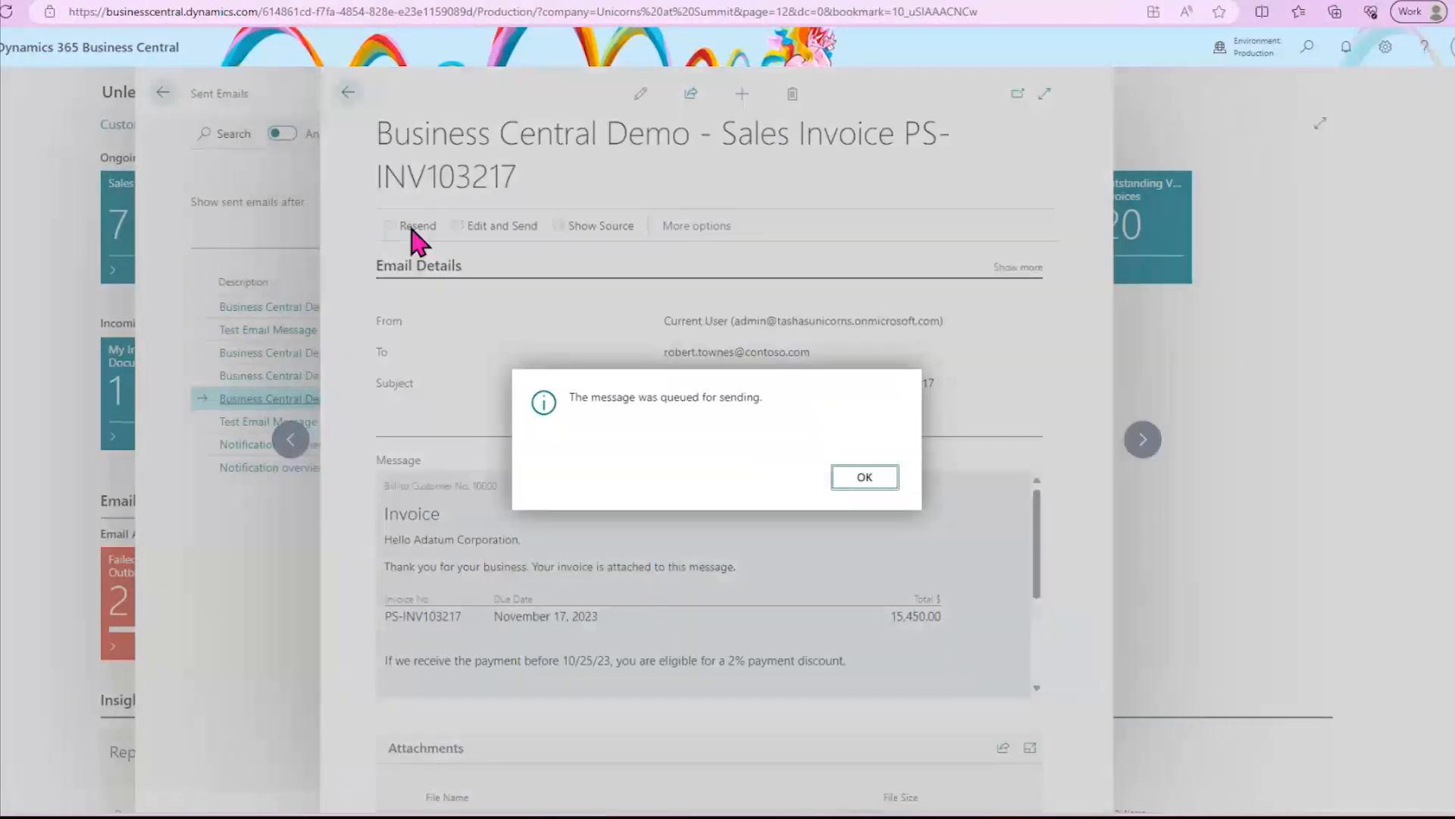
click(881, 482)
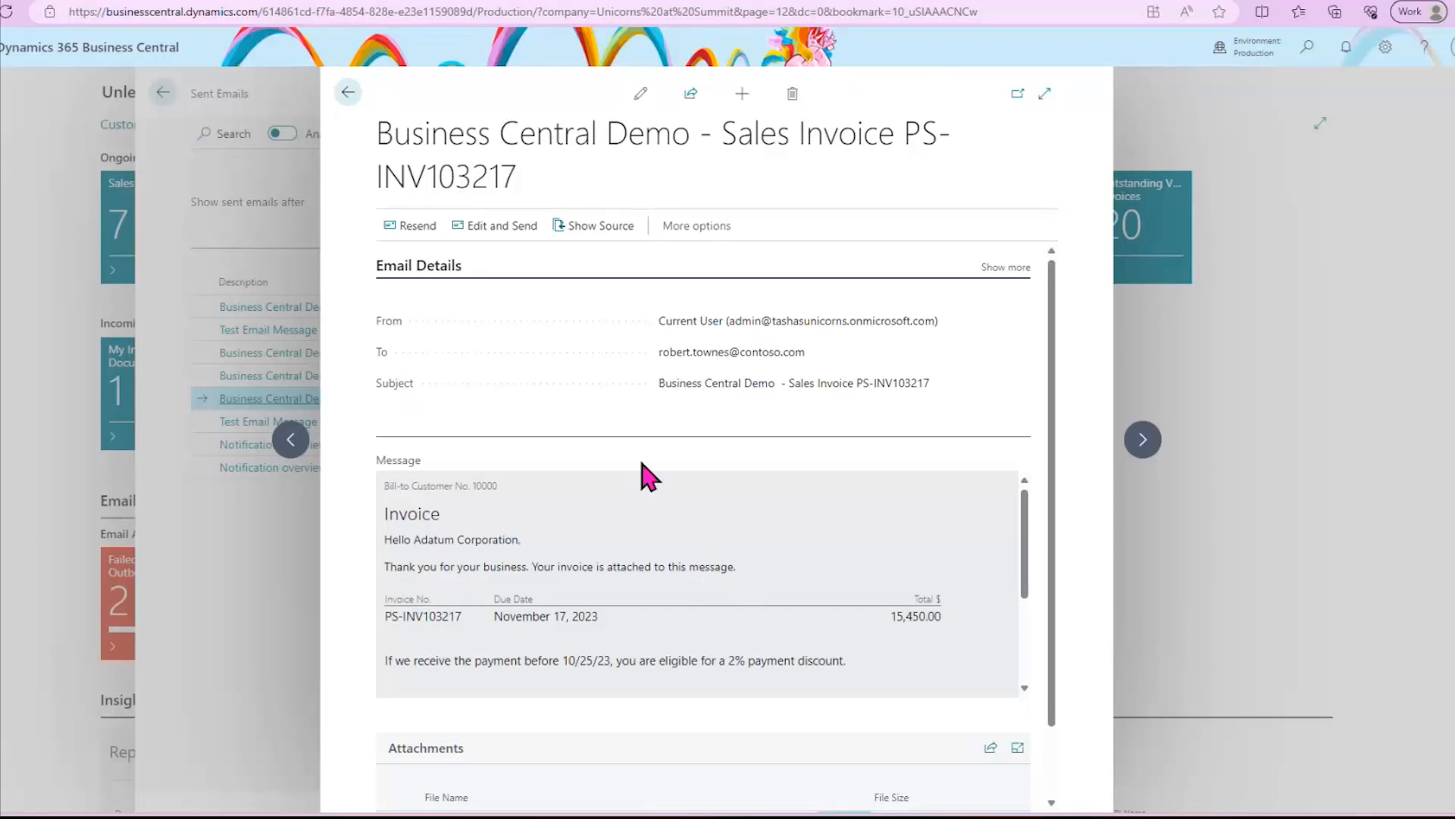
click(345, 95)
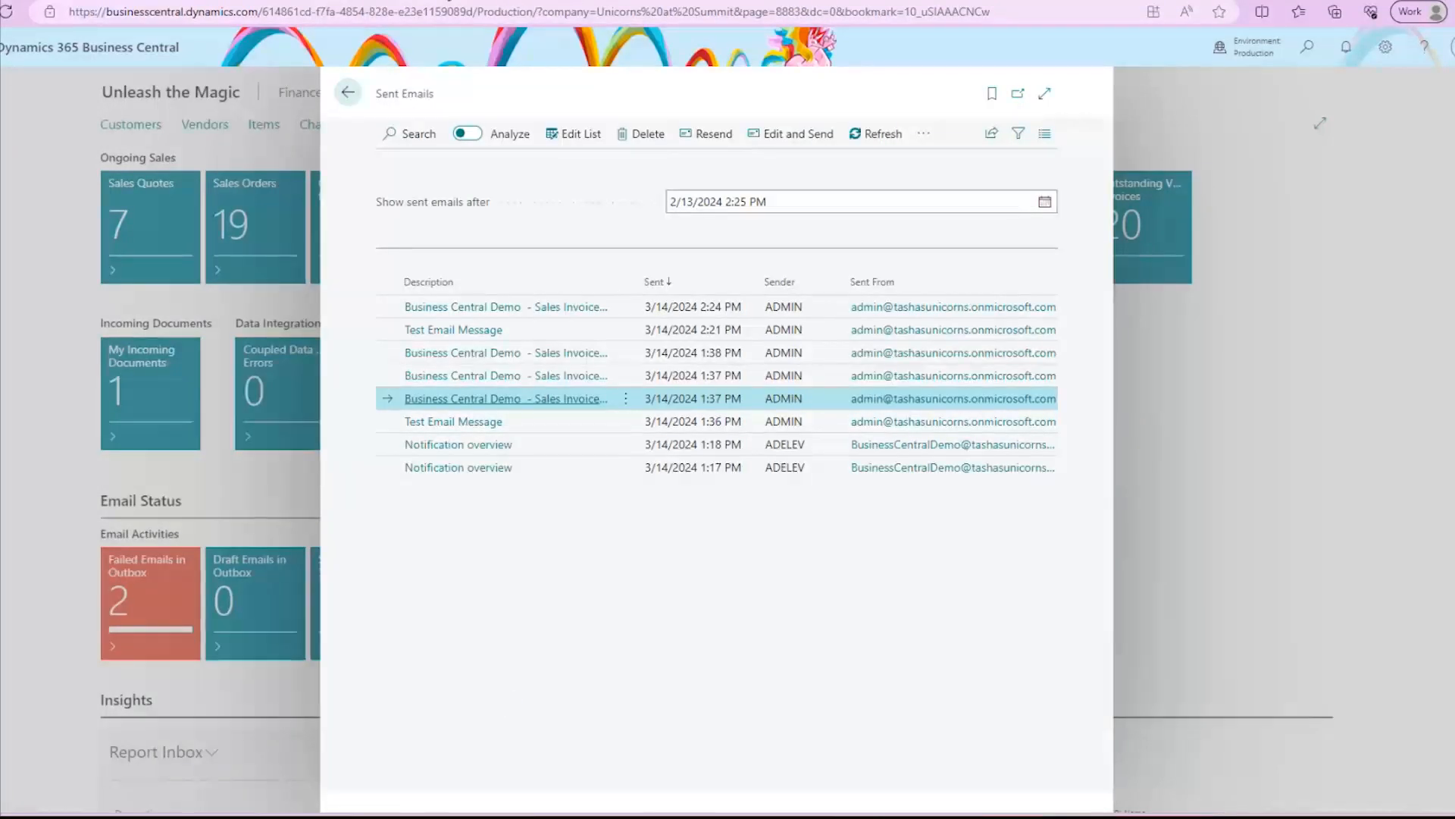
click(348, 94)
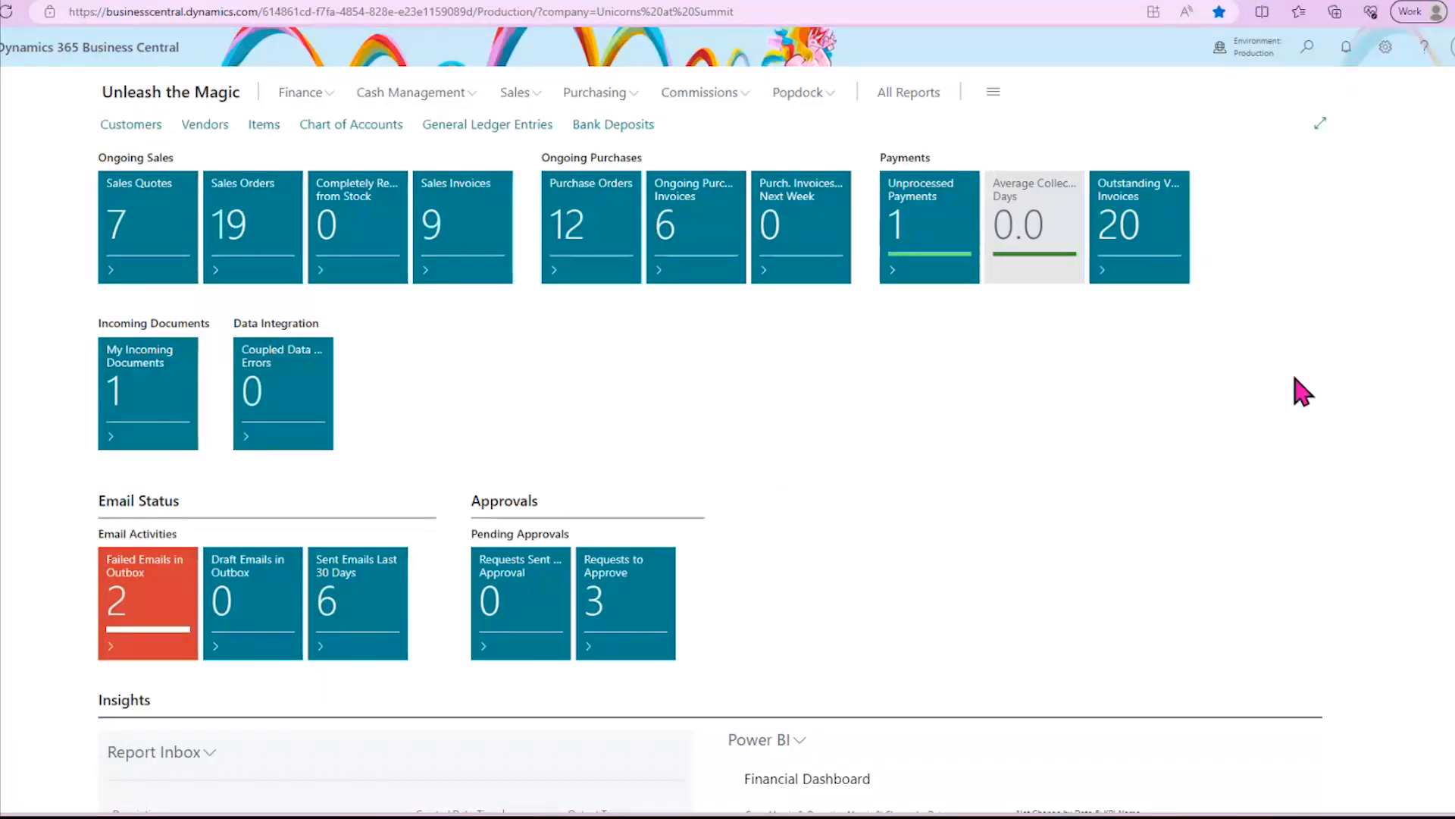
- Find Exchange Sync. Setup with the search "exchang" and sync the contacts with Office 365 from Contact Sync. Setup
click(1301, 50)
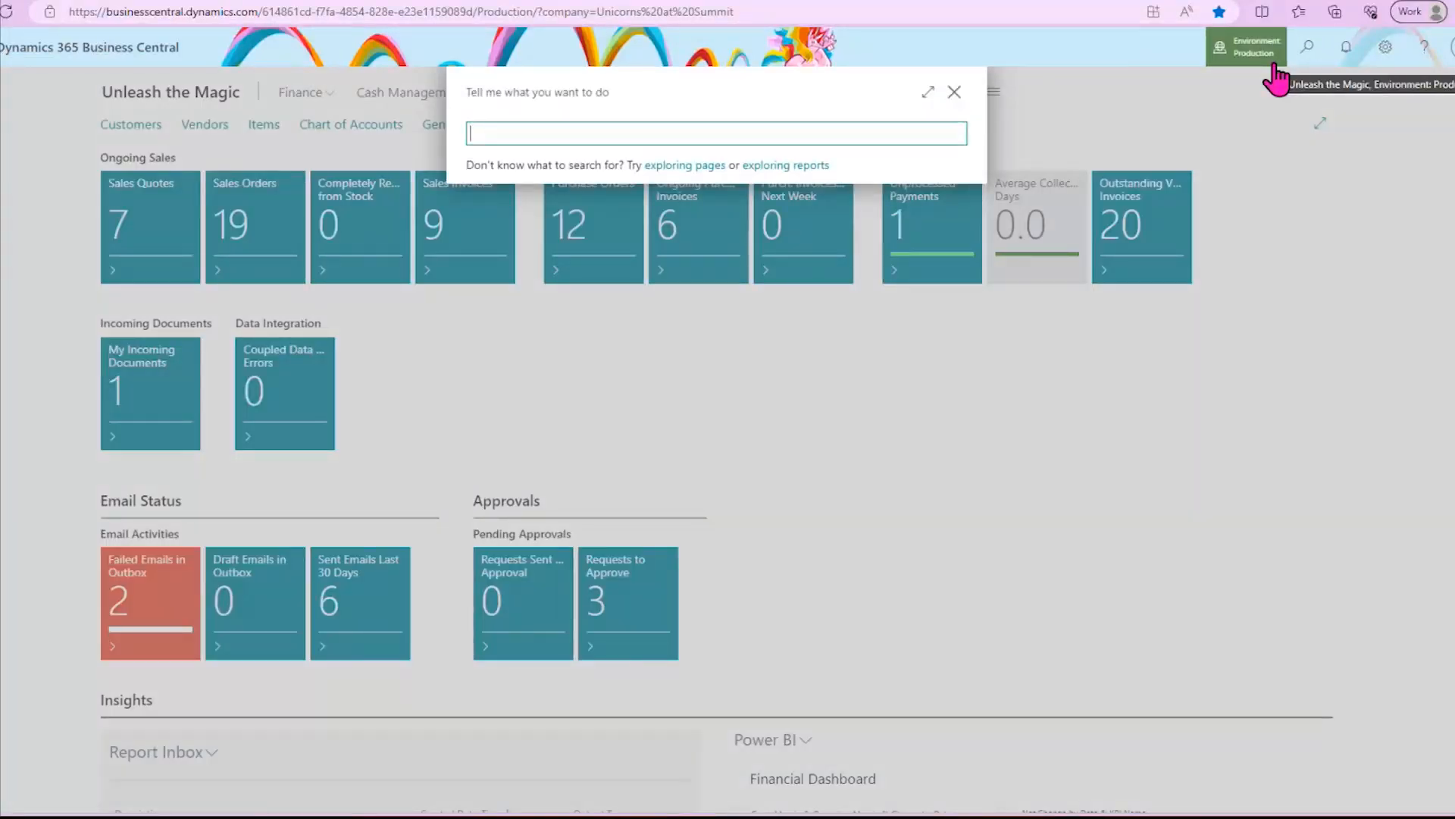
text(exchang)
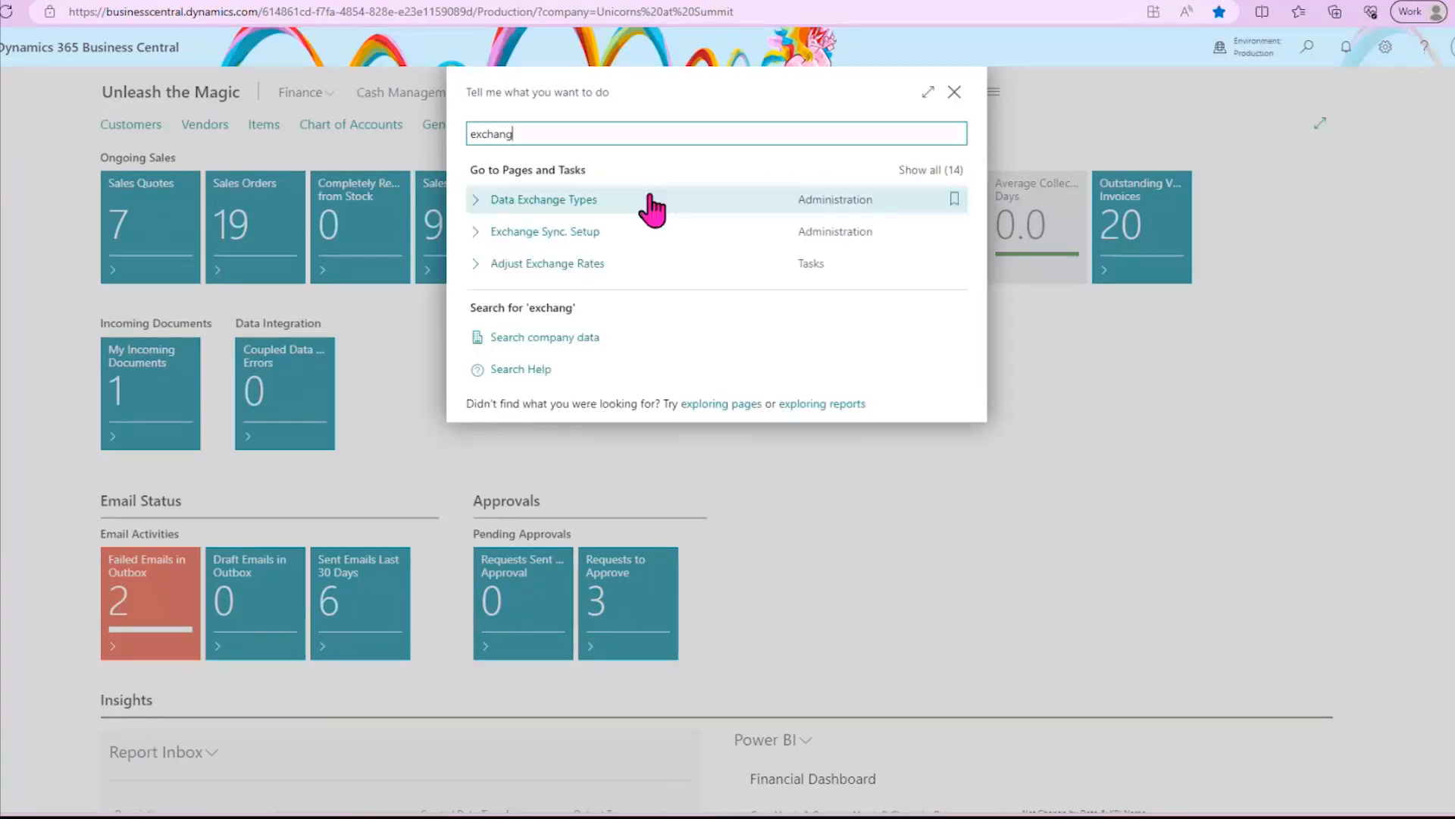
click(573, 234)
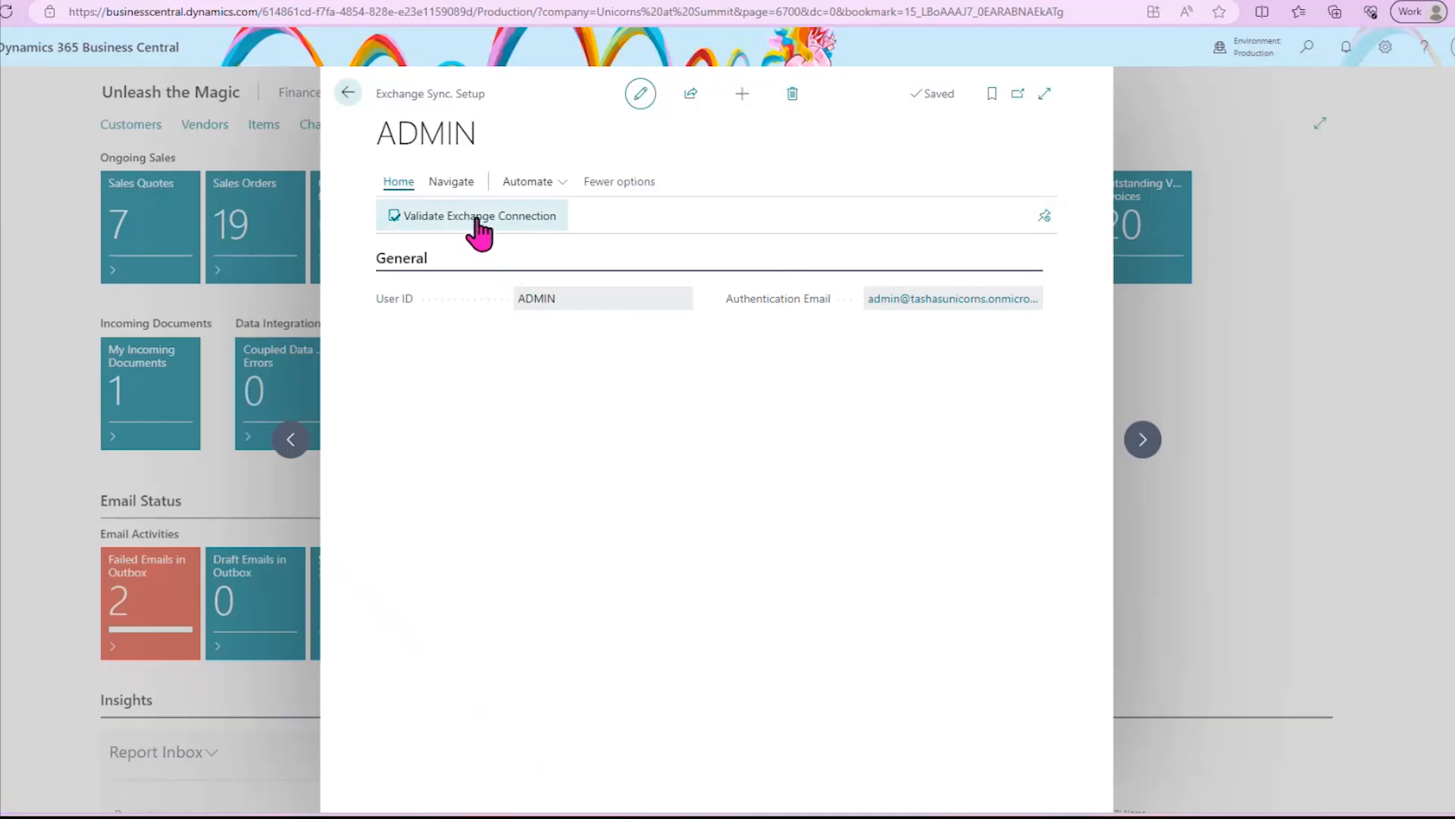
click(454, 185)
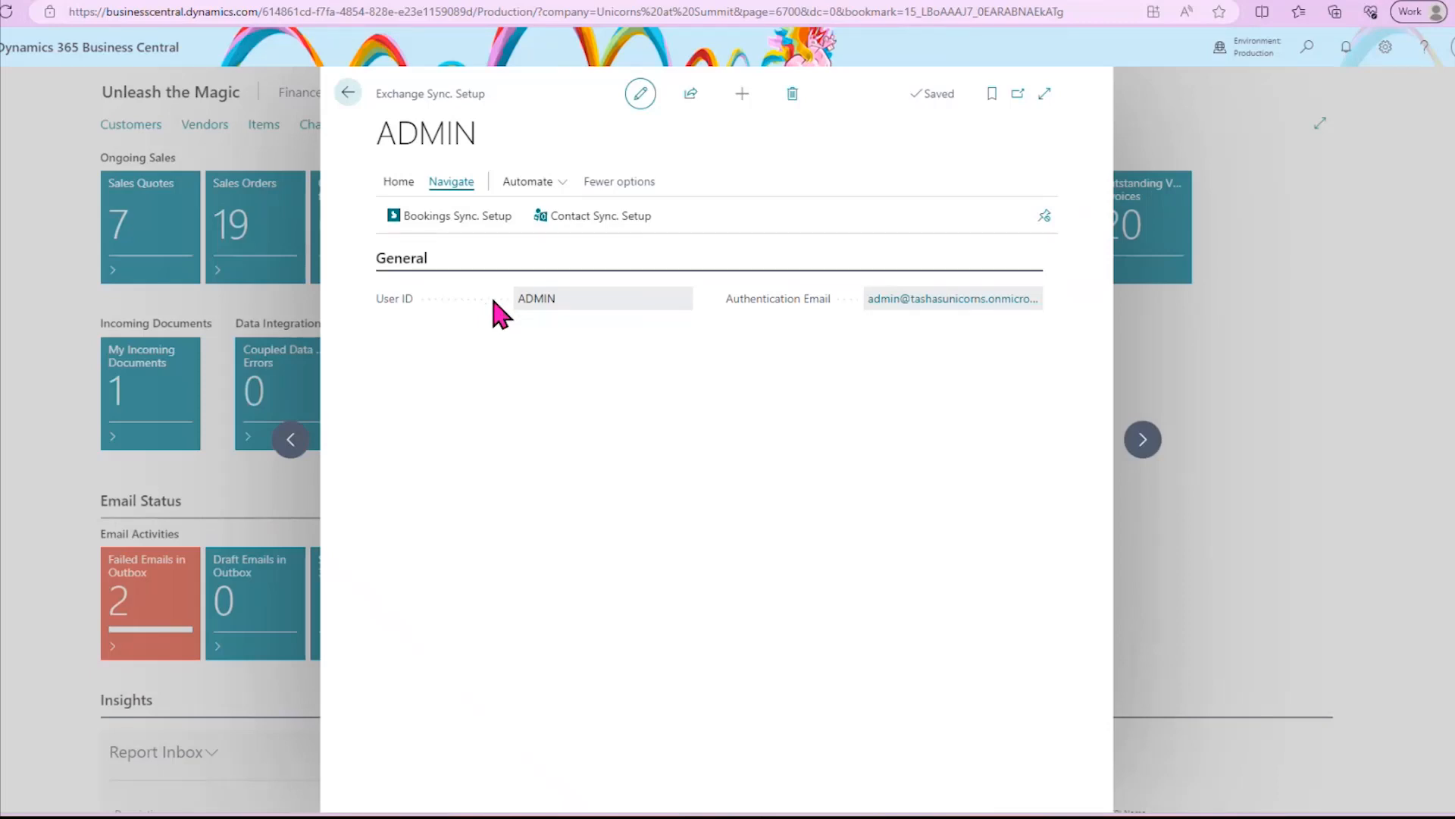
click(588, 218)
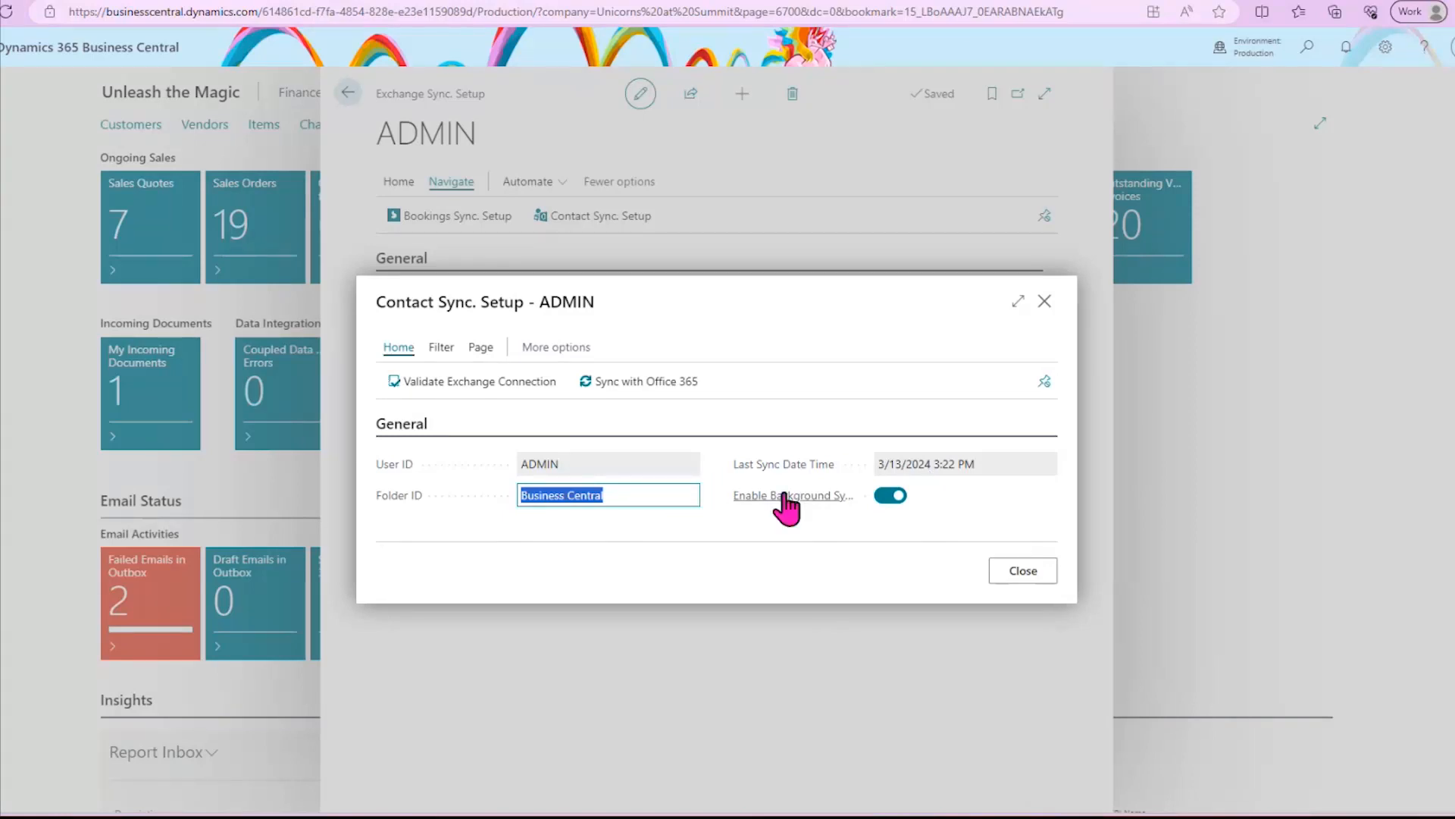
click(634, 387)
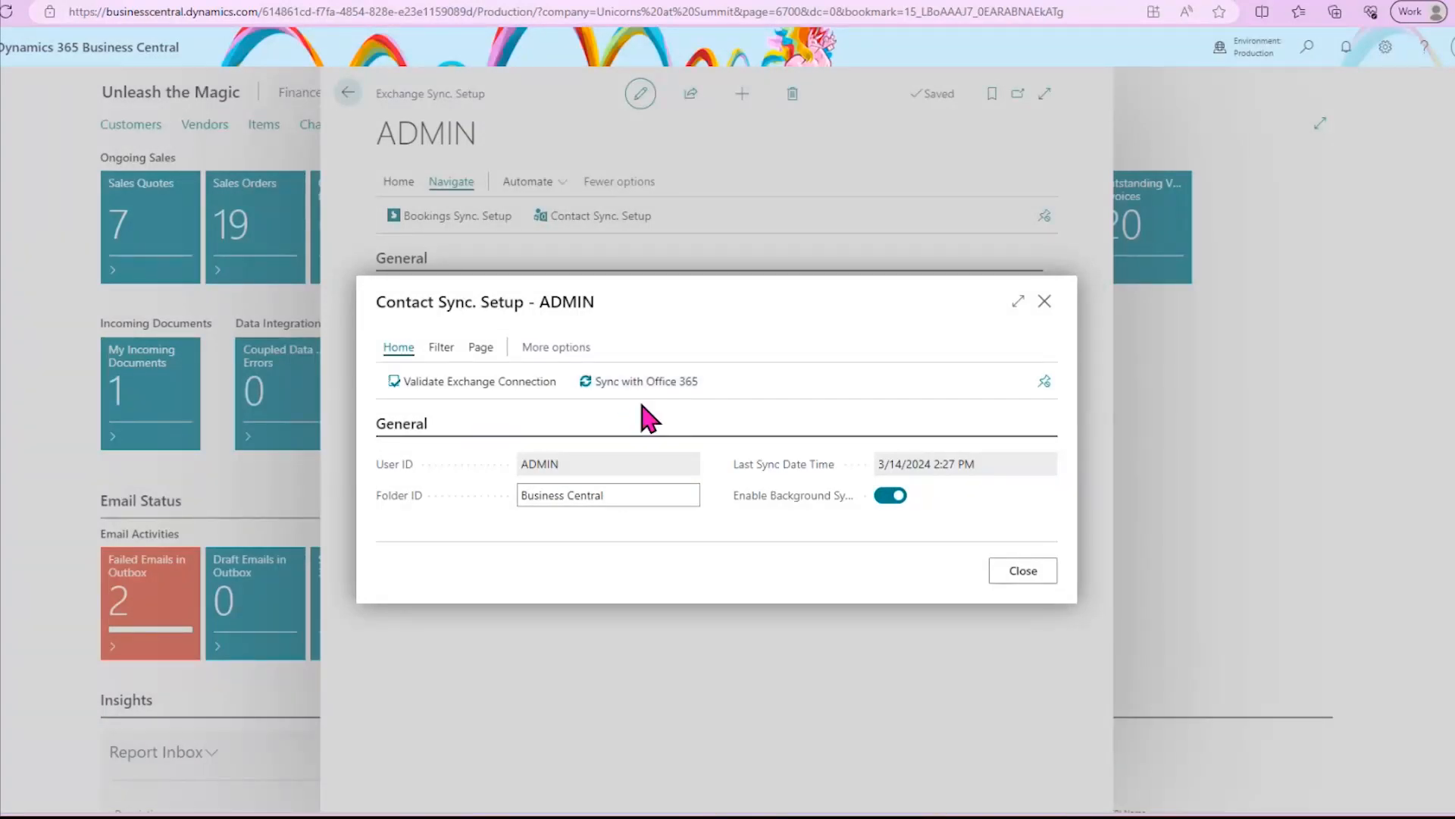
- Open the contact sync Activity Log, check the logged entry's details and activity message, and close the log and Contact Sync. Setup
click(443, 350)
click(557, 348)
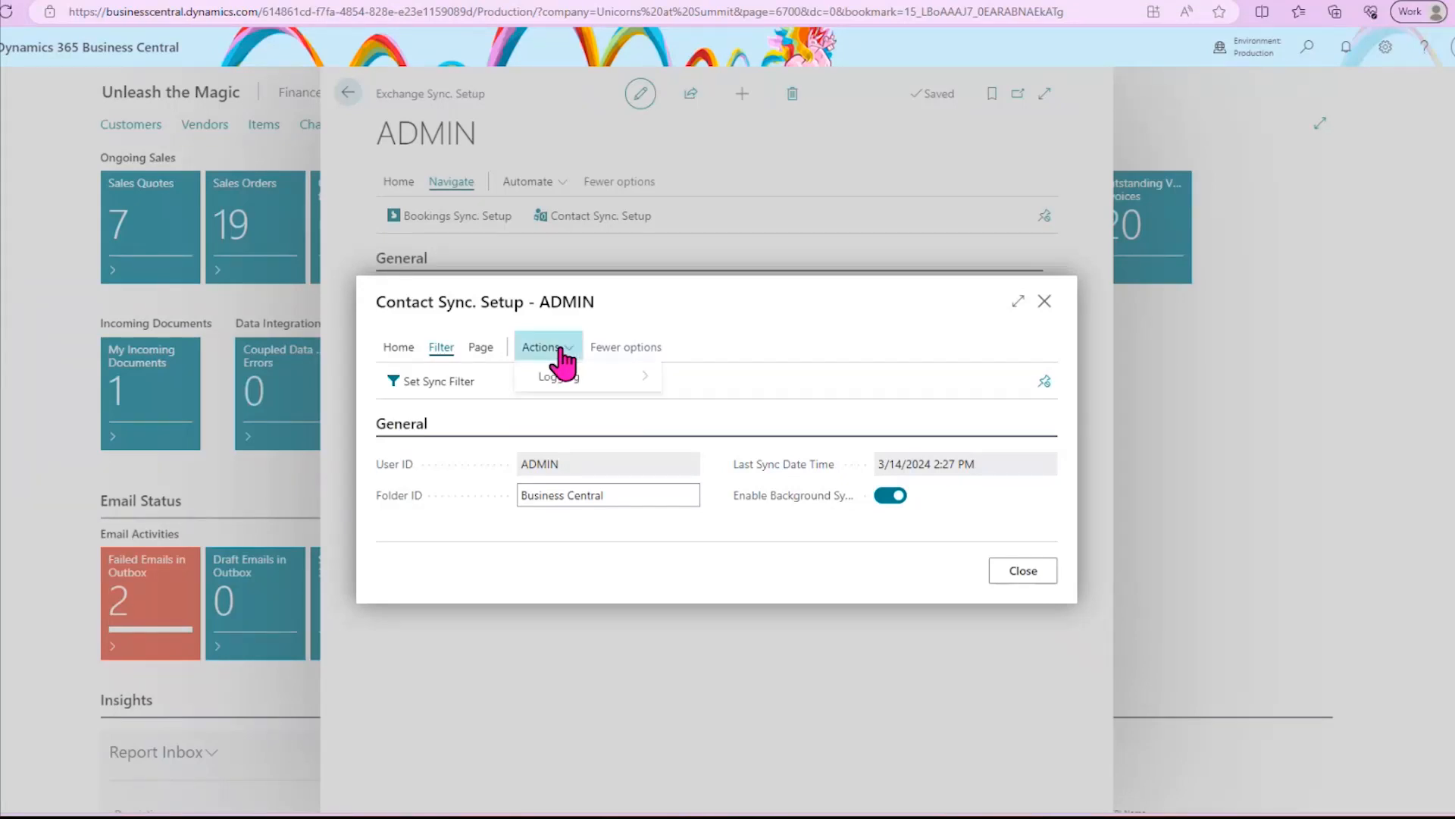
click(560, 352)
mouse_move(561, 379)
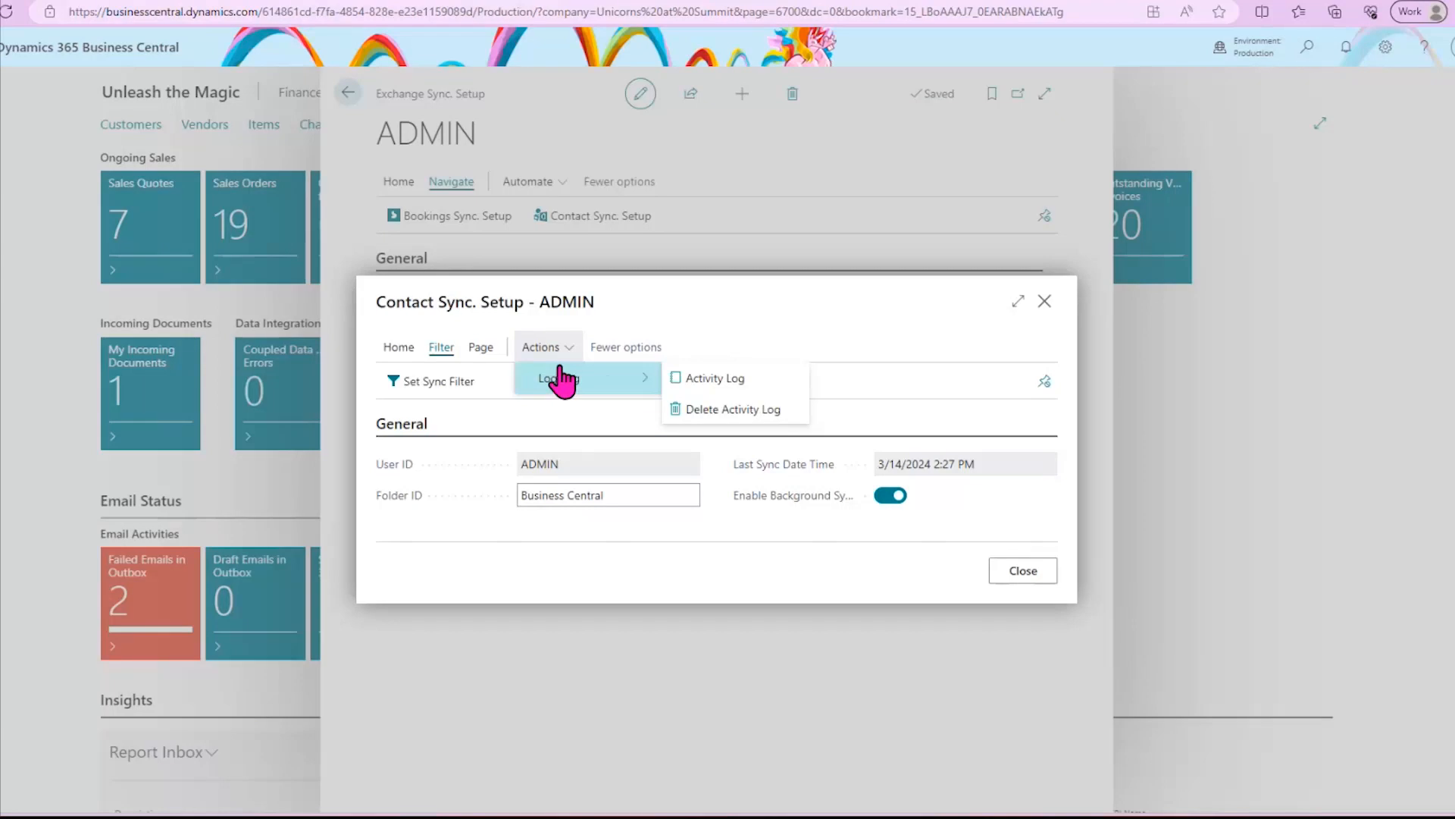
click(702, 379)
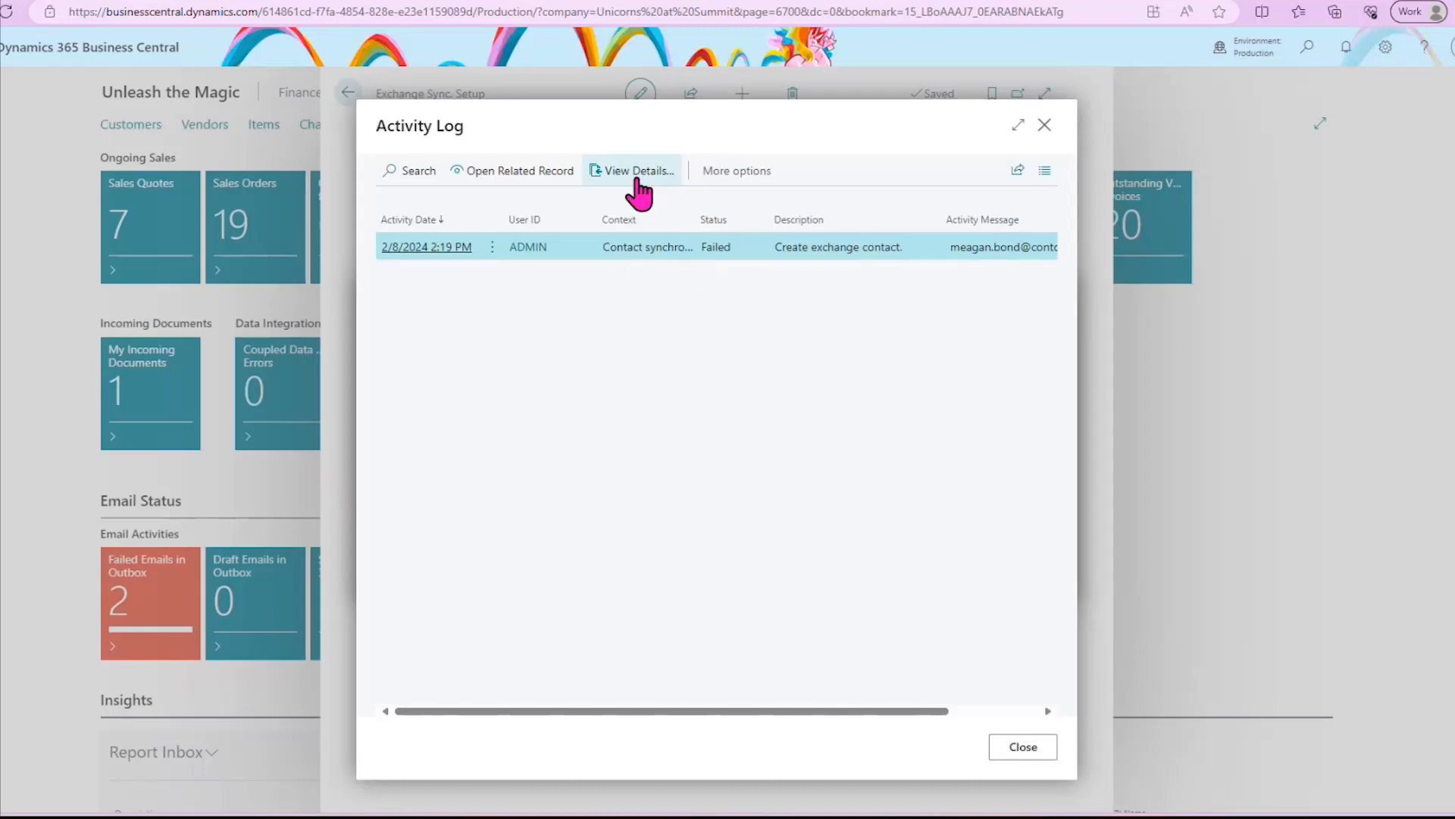
click(639, 171)
click(862, 478)
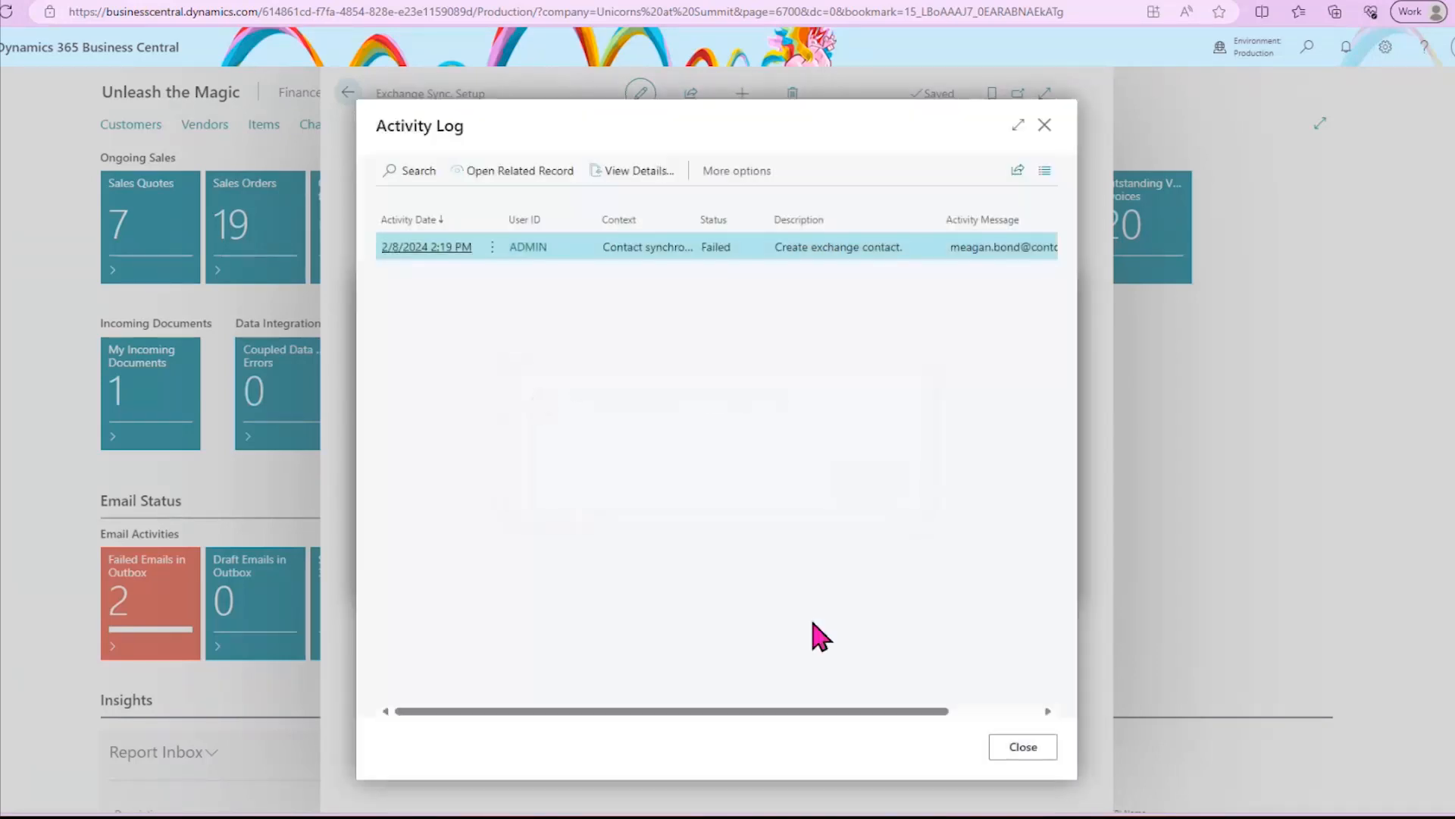
drag(760, 712, 886, 716)
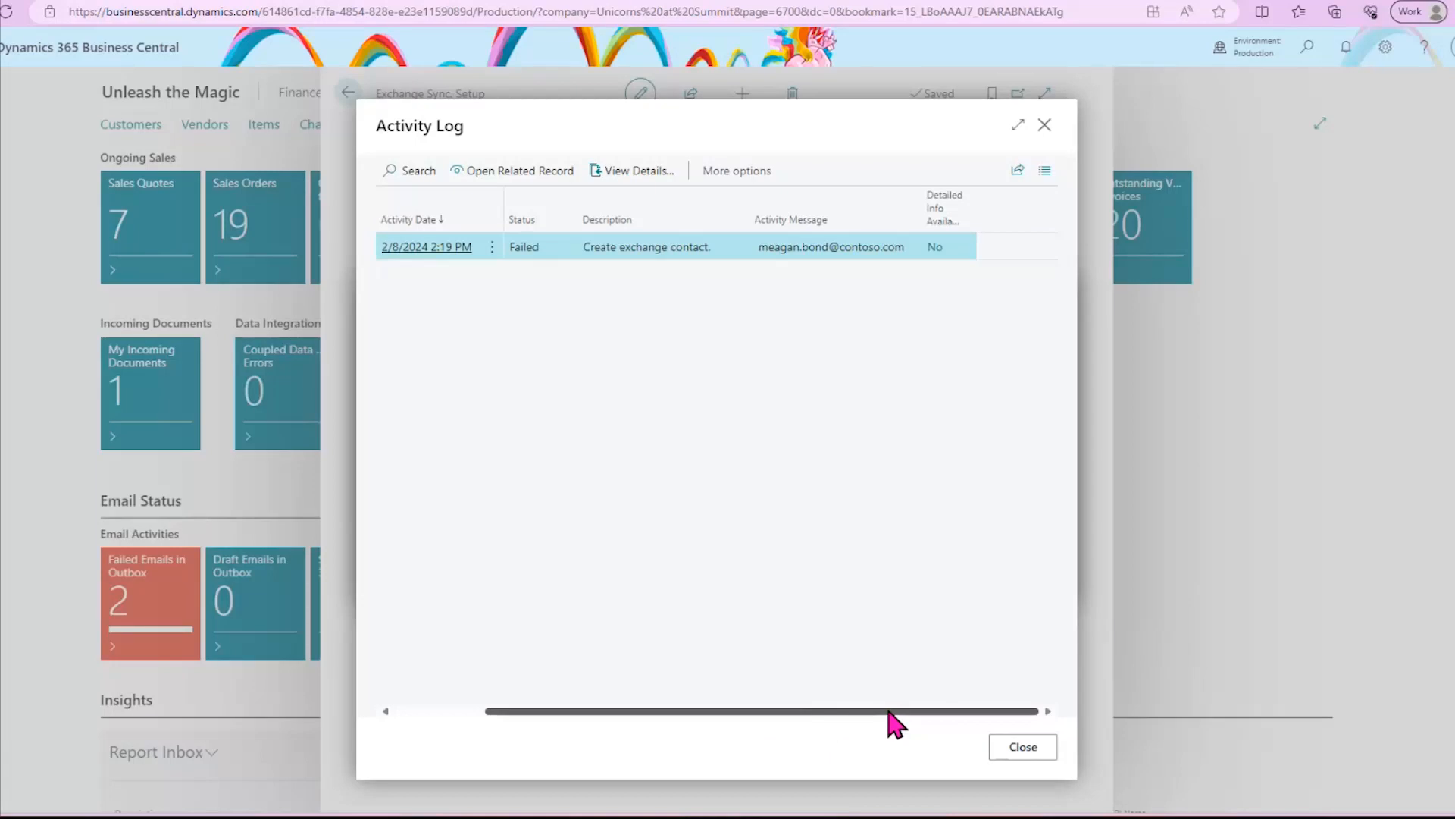
click(1007, 751)
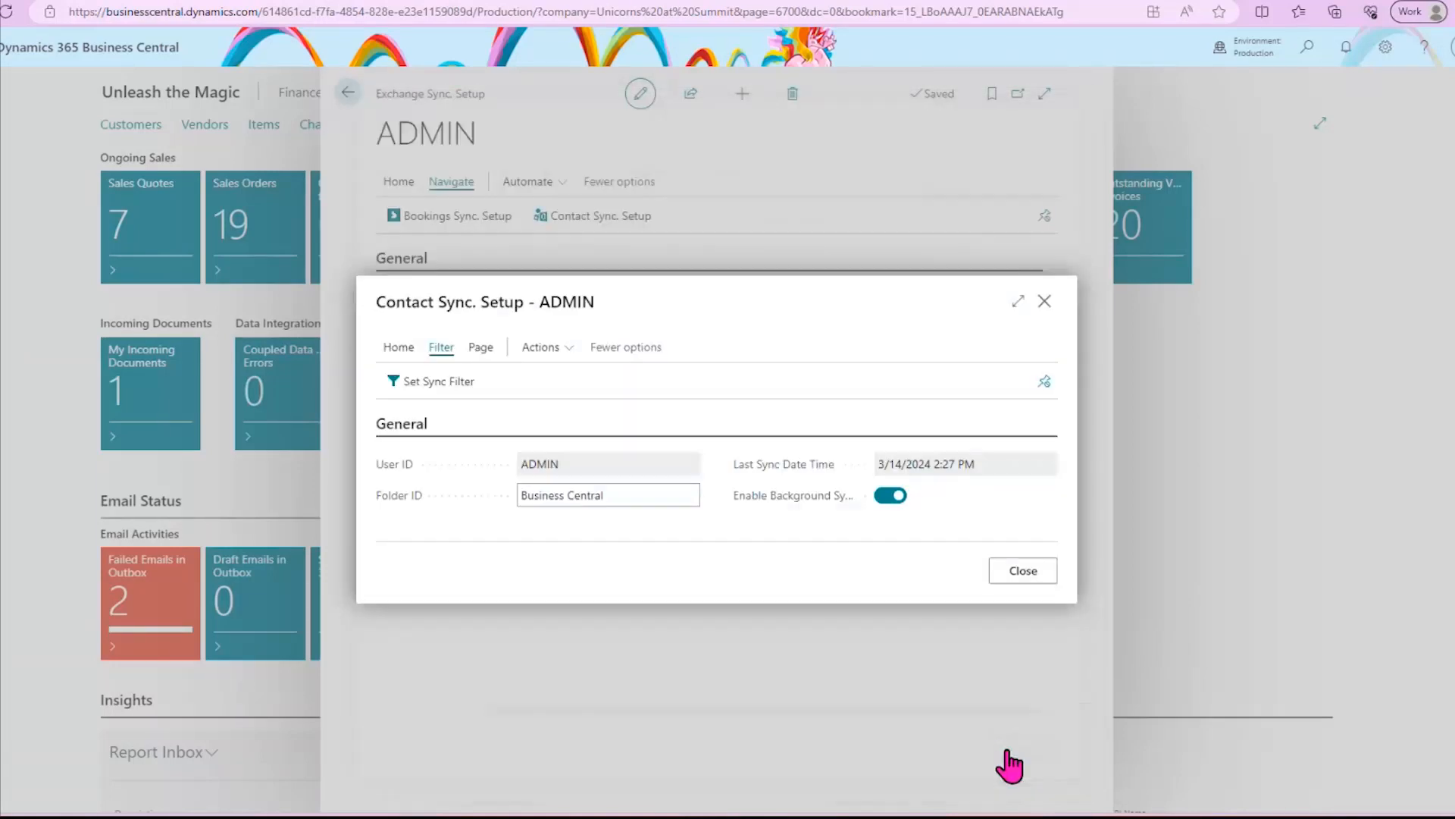
click(1022, 576)
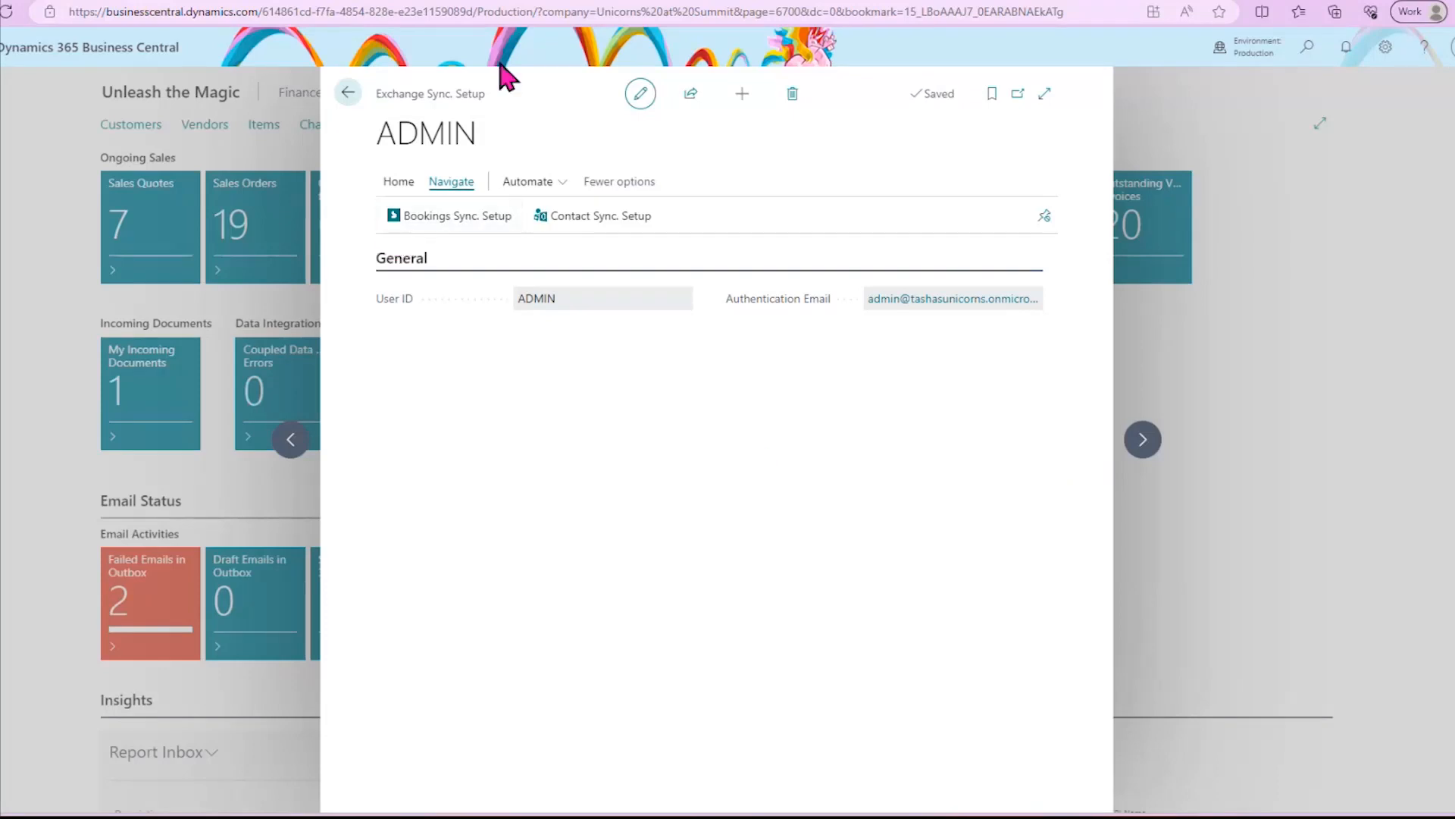
- Switch to Outlook's People page and show your contacts filtered to the Business Central category
click(481, 0)
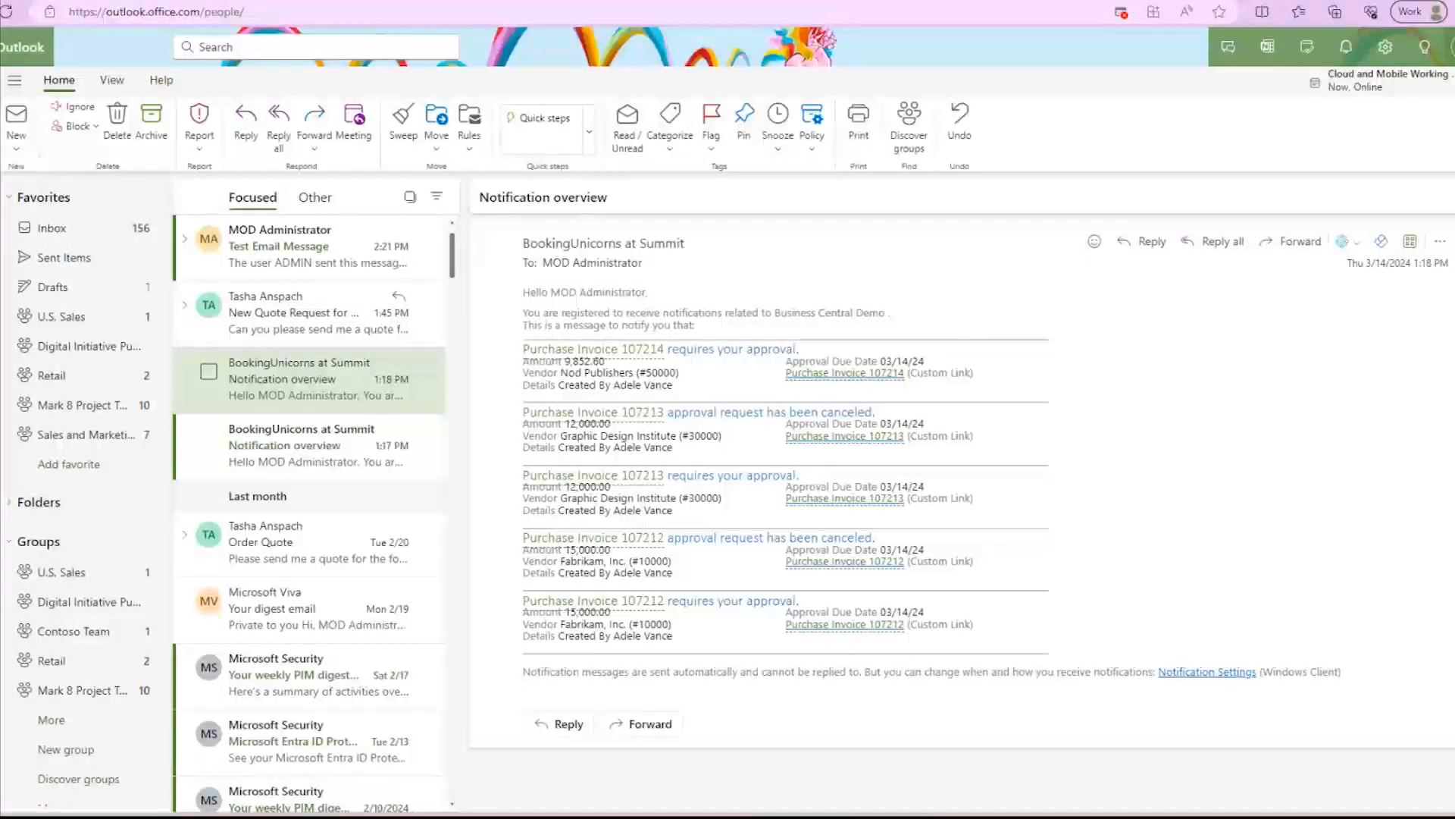
click(1, 161)
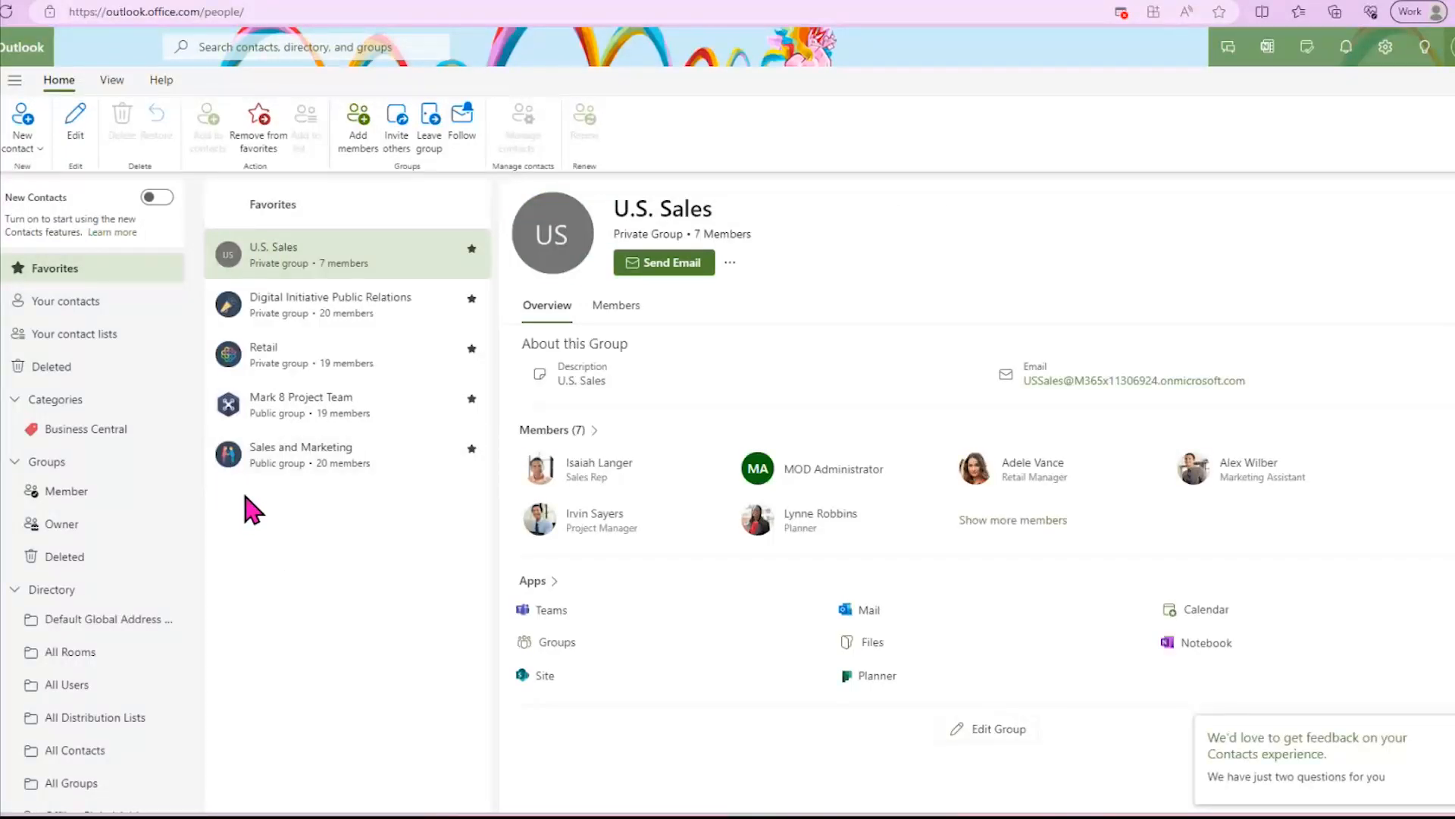
click(56, 305)
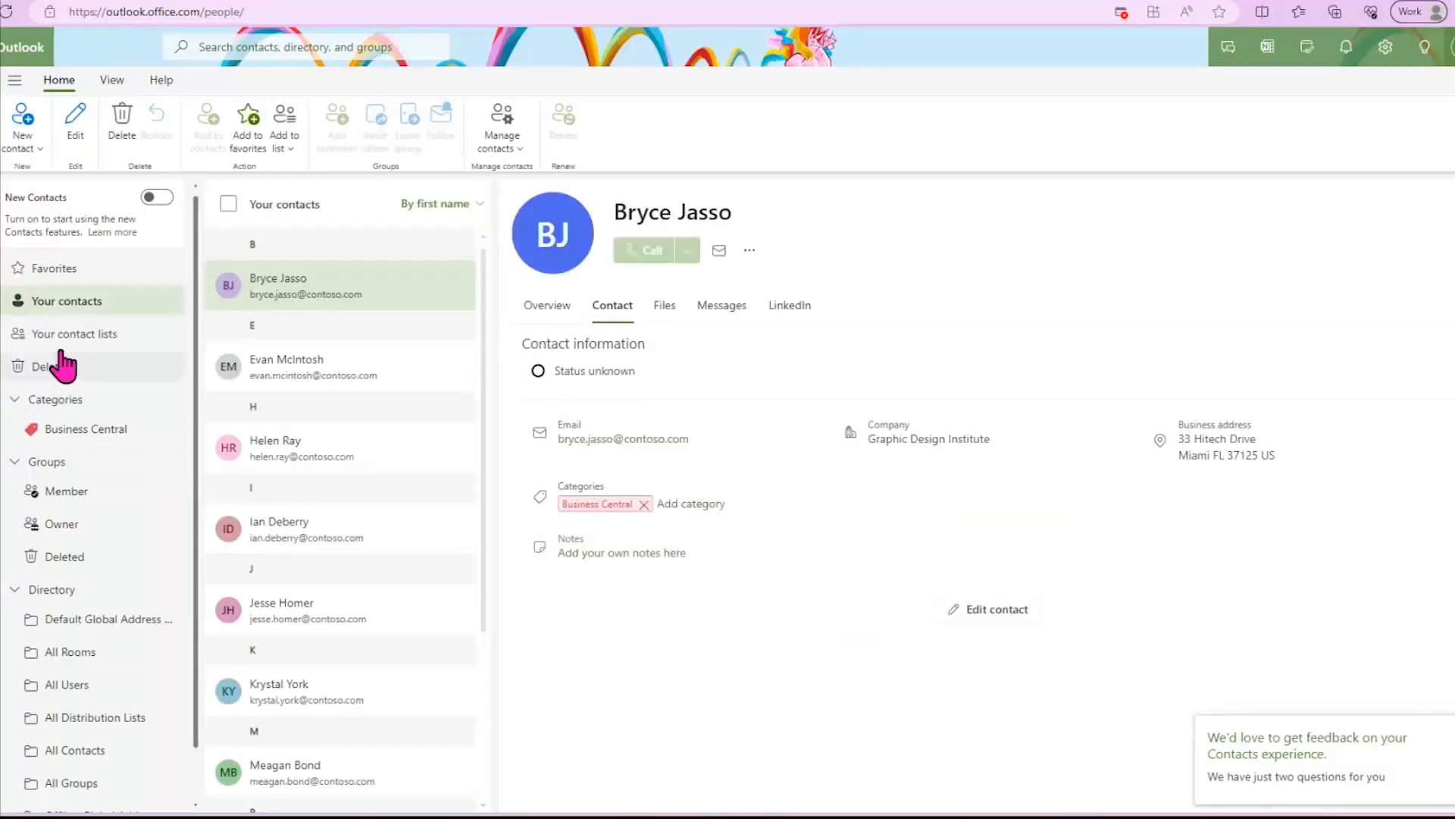
click(71, 429)
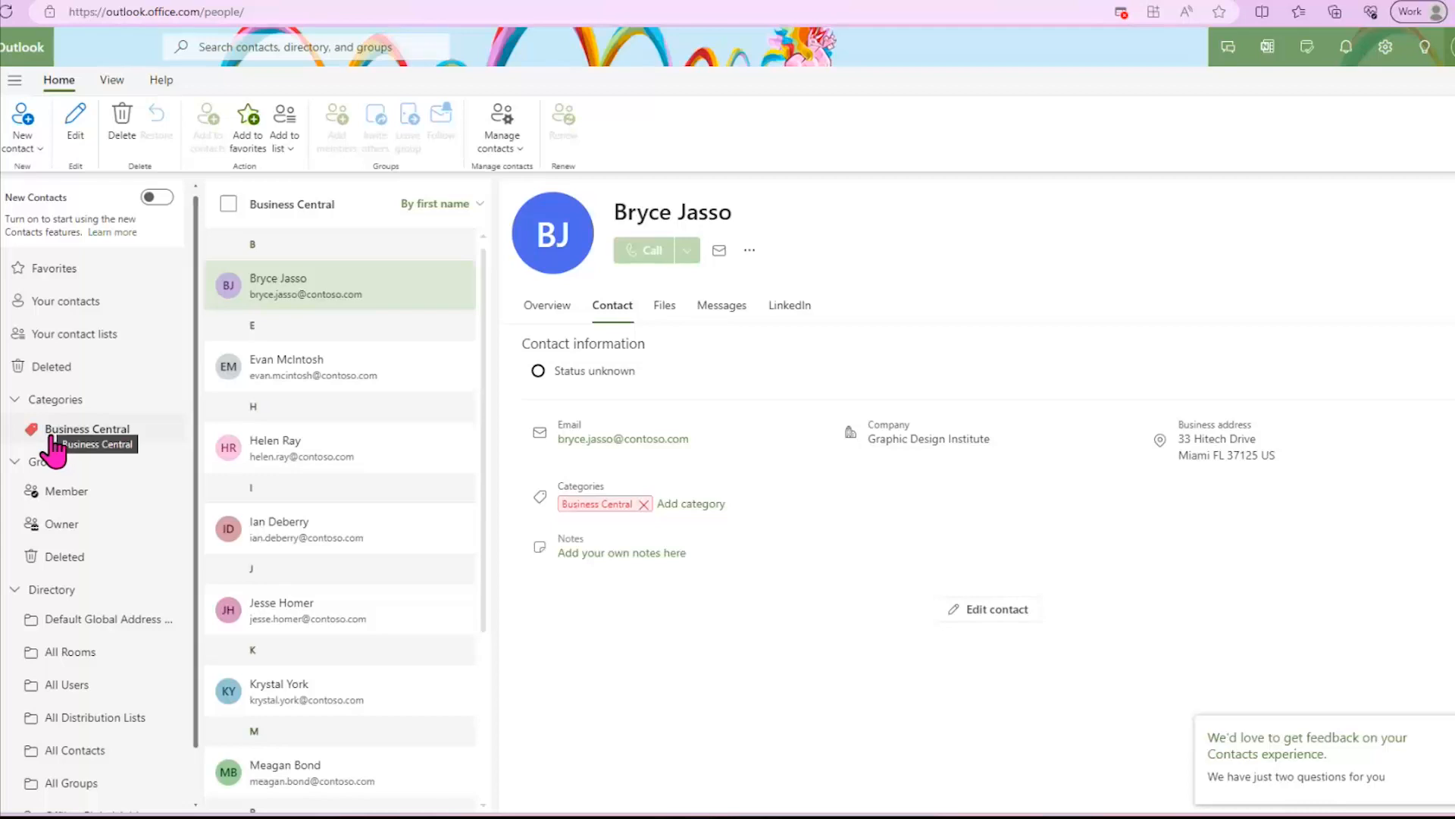
click(52, 440)
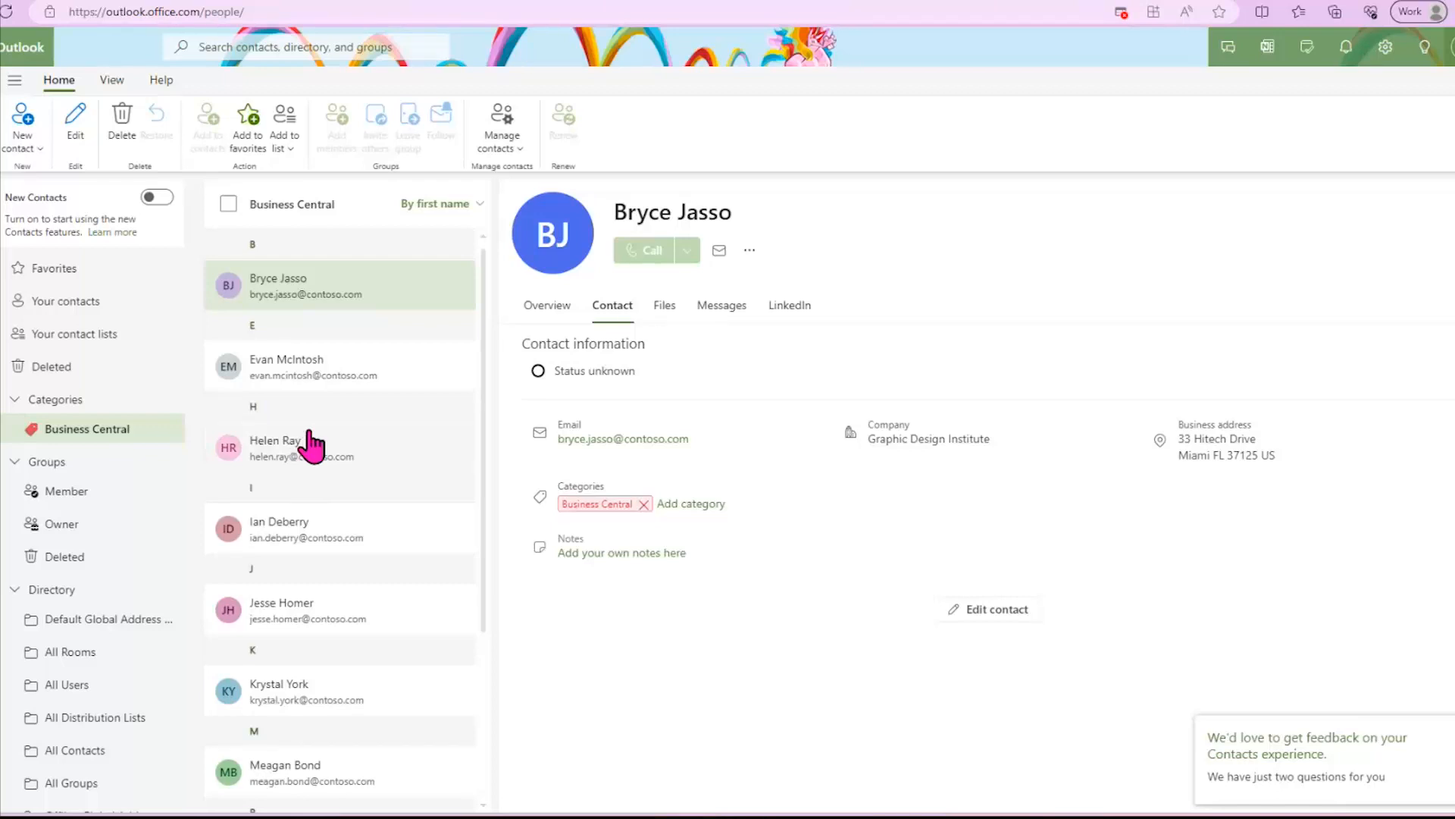
- View the synced contacts in the Business Central category, checking the Trey Research contact's shared files and contact information
click(352, 399)
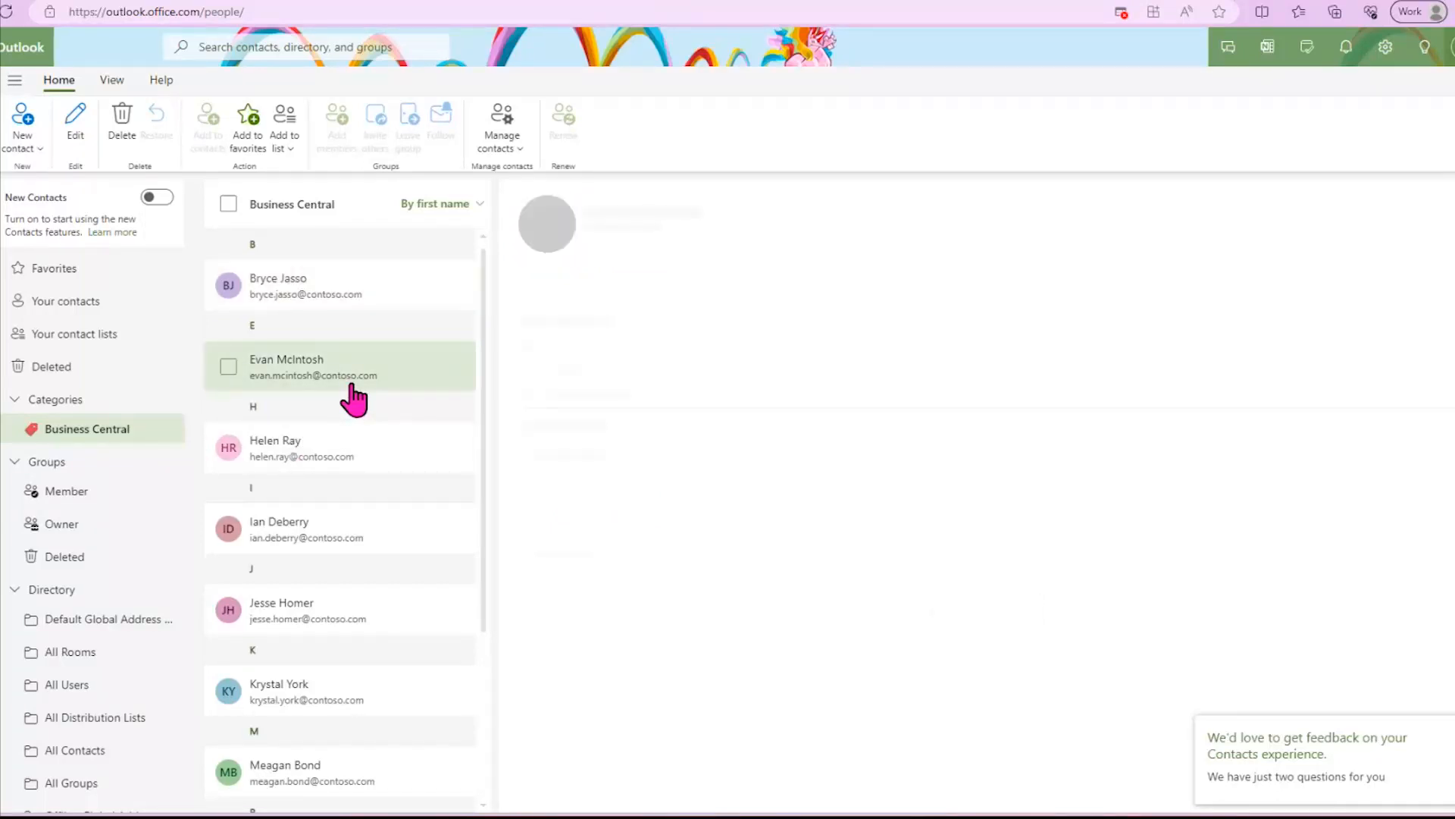
click(316, 458)
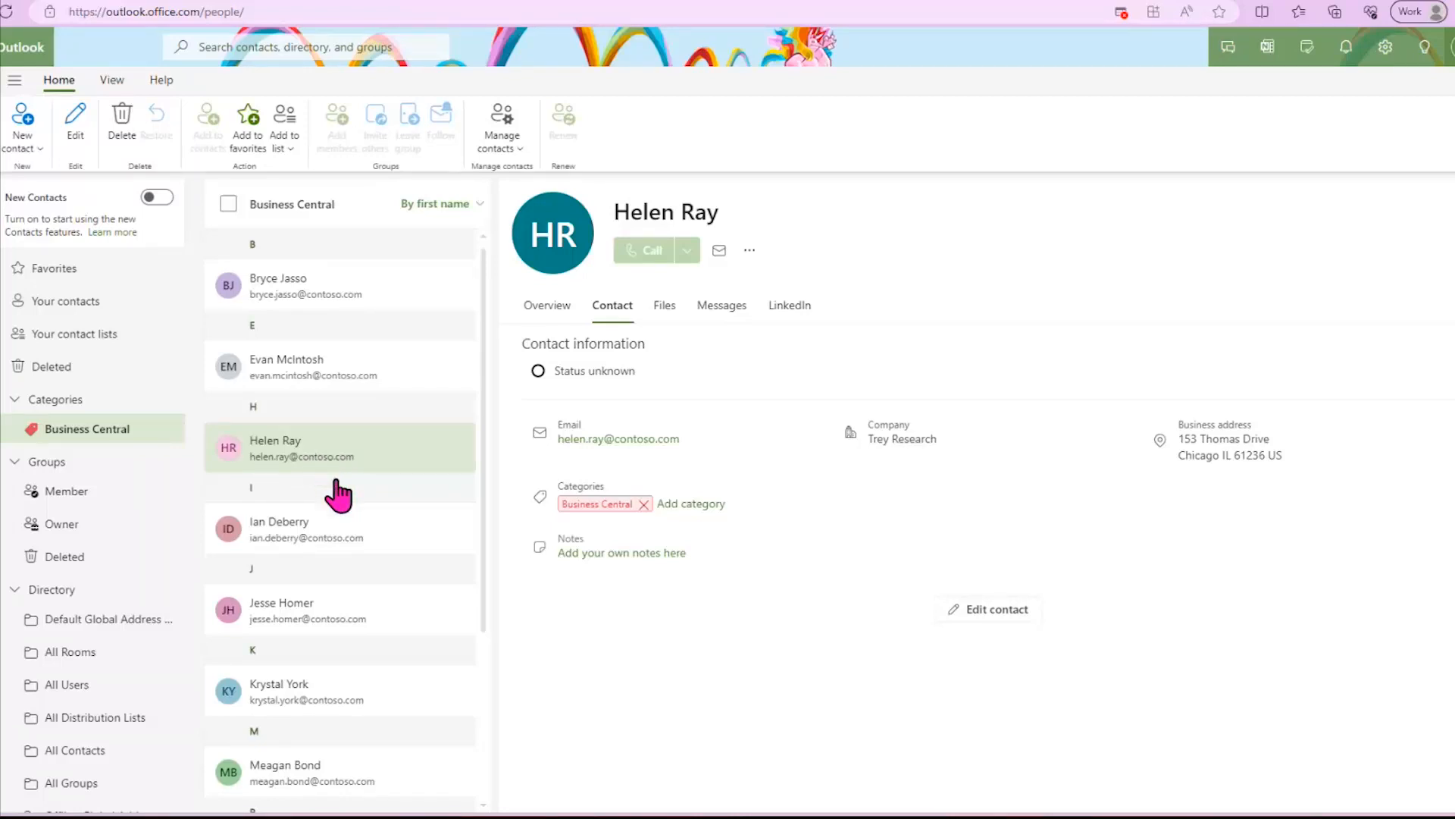
click(664, 305)
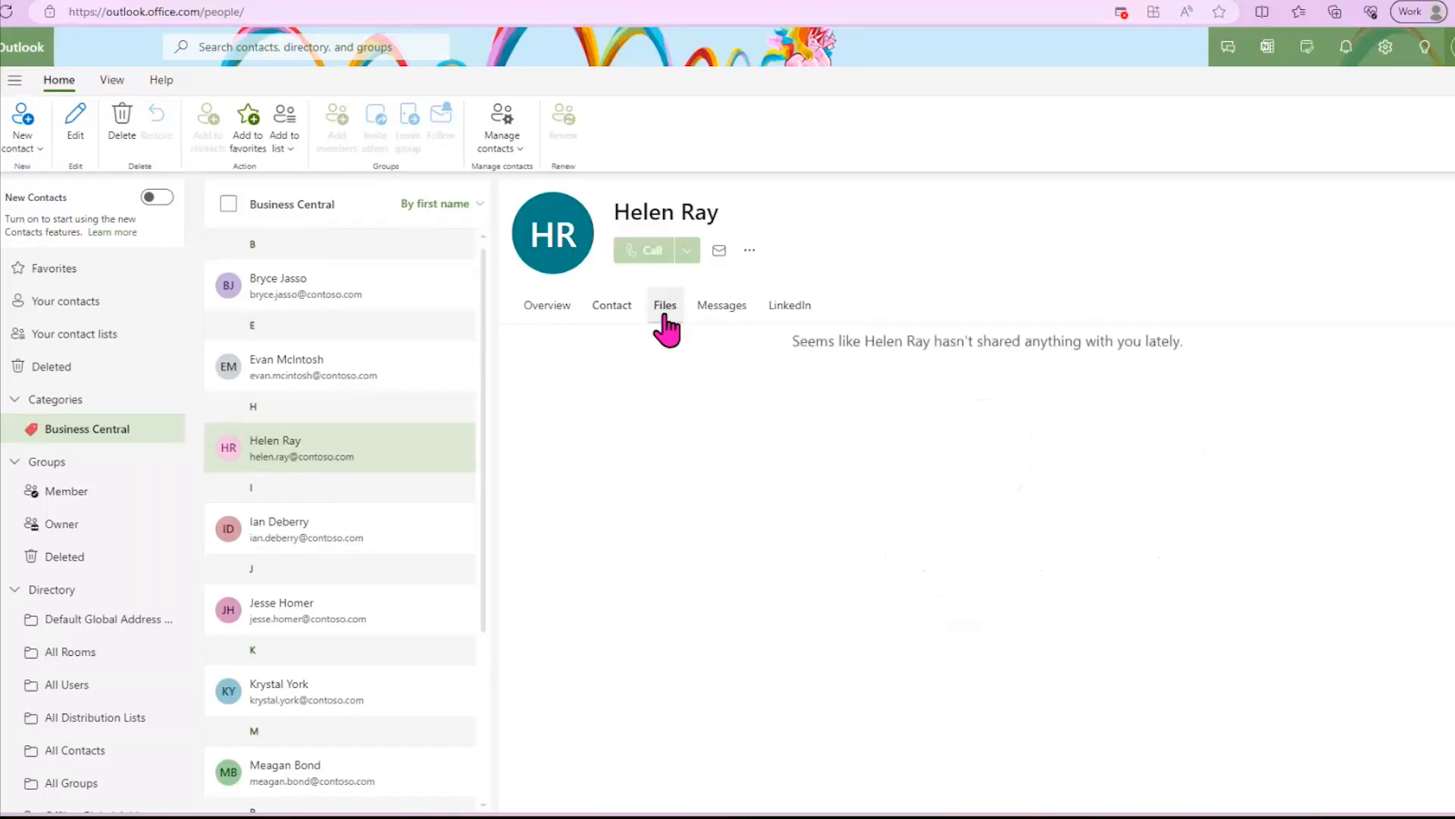
click(612, 307)
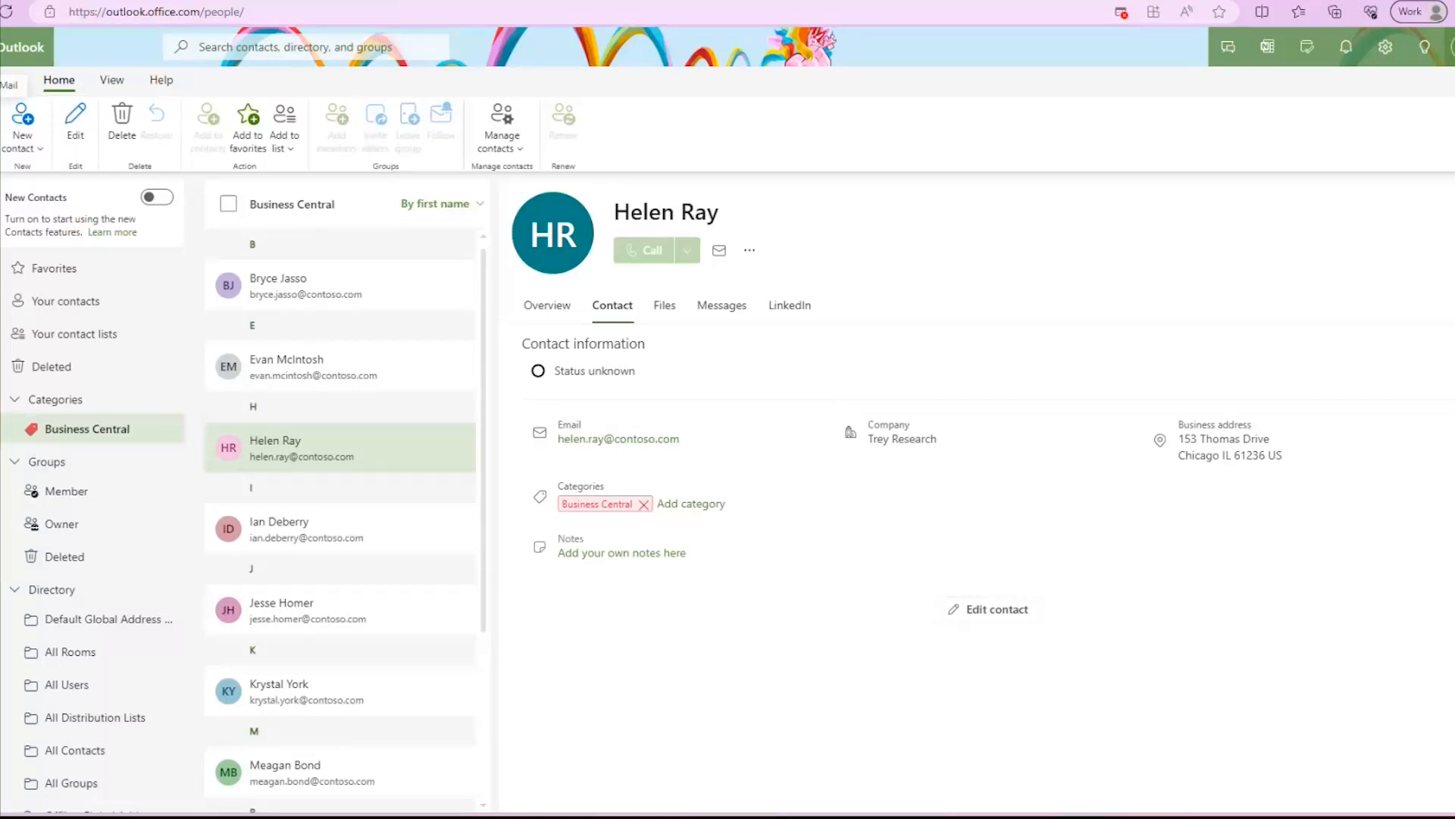
- Return to Outlook mail and review the Trey Research invoice, test message and Adatum Corporation invoice in Sent Items
click(0, 85)
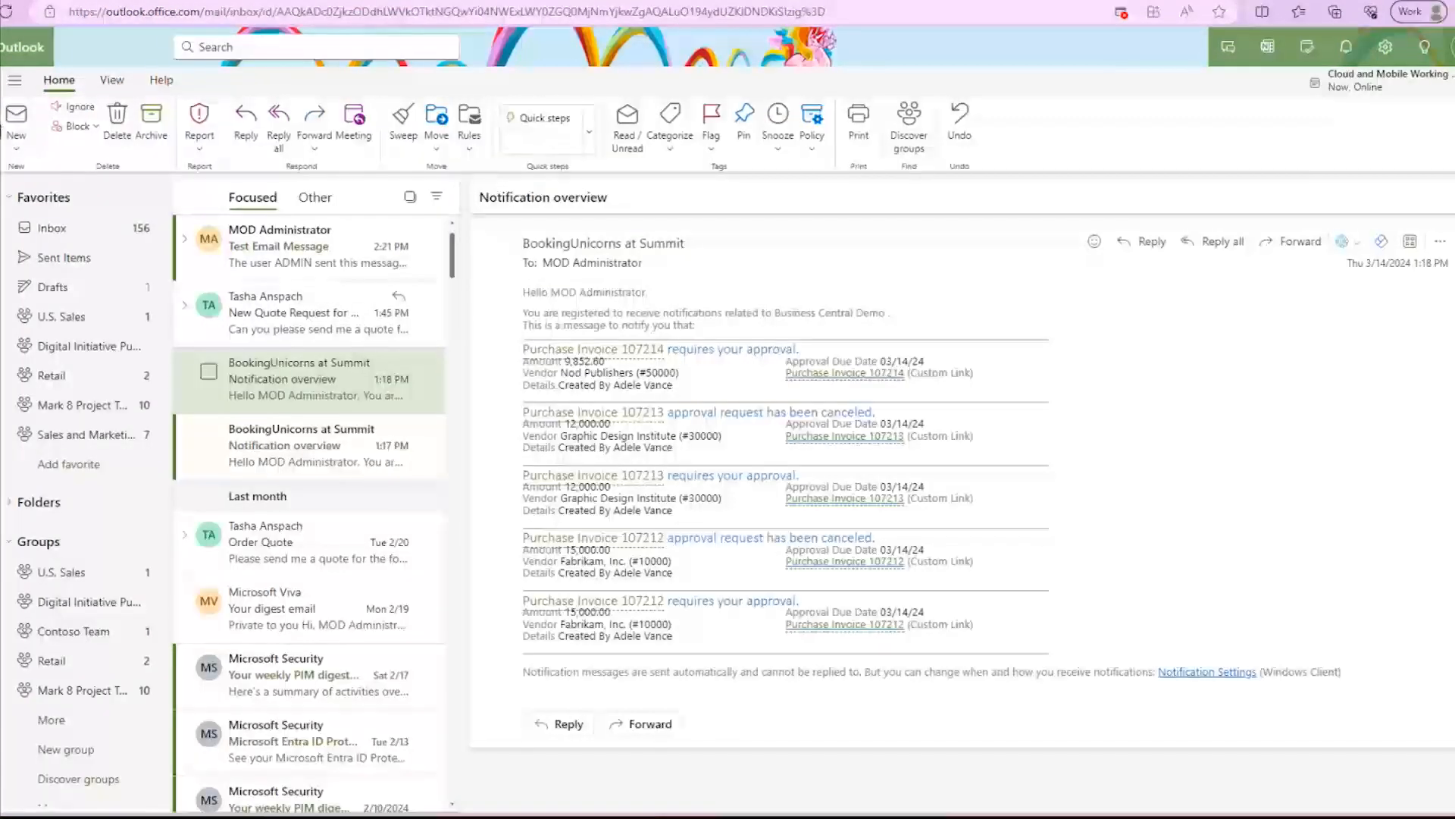
click(42, 260)
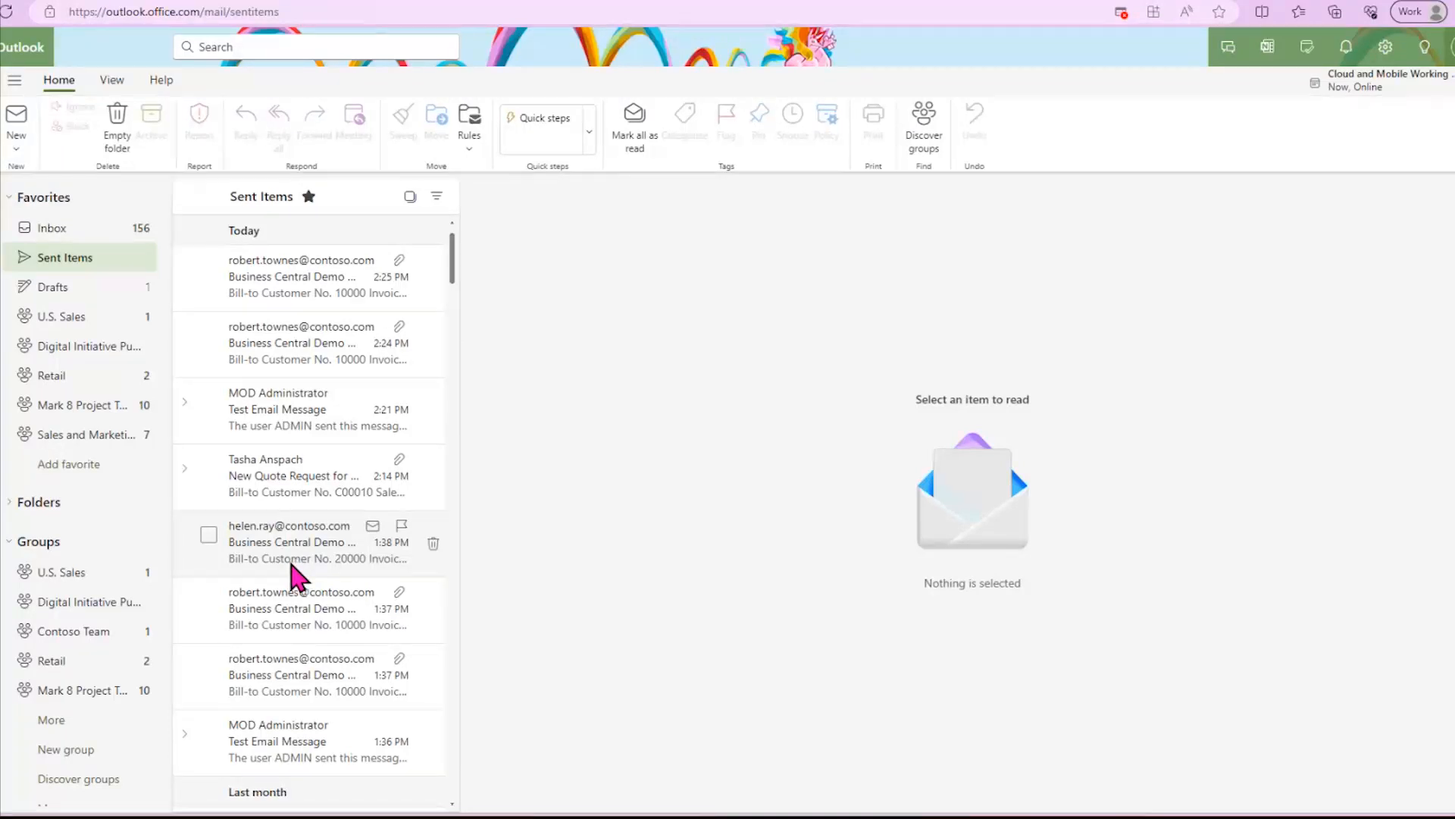
click(264, 549)
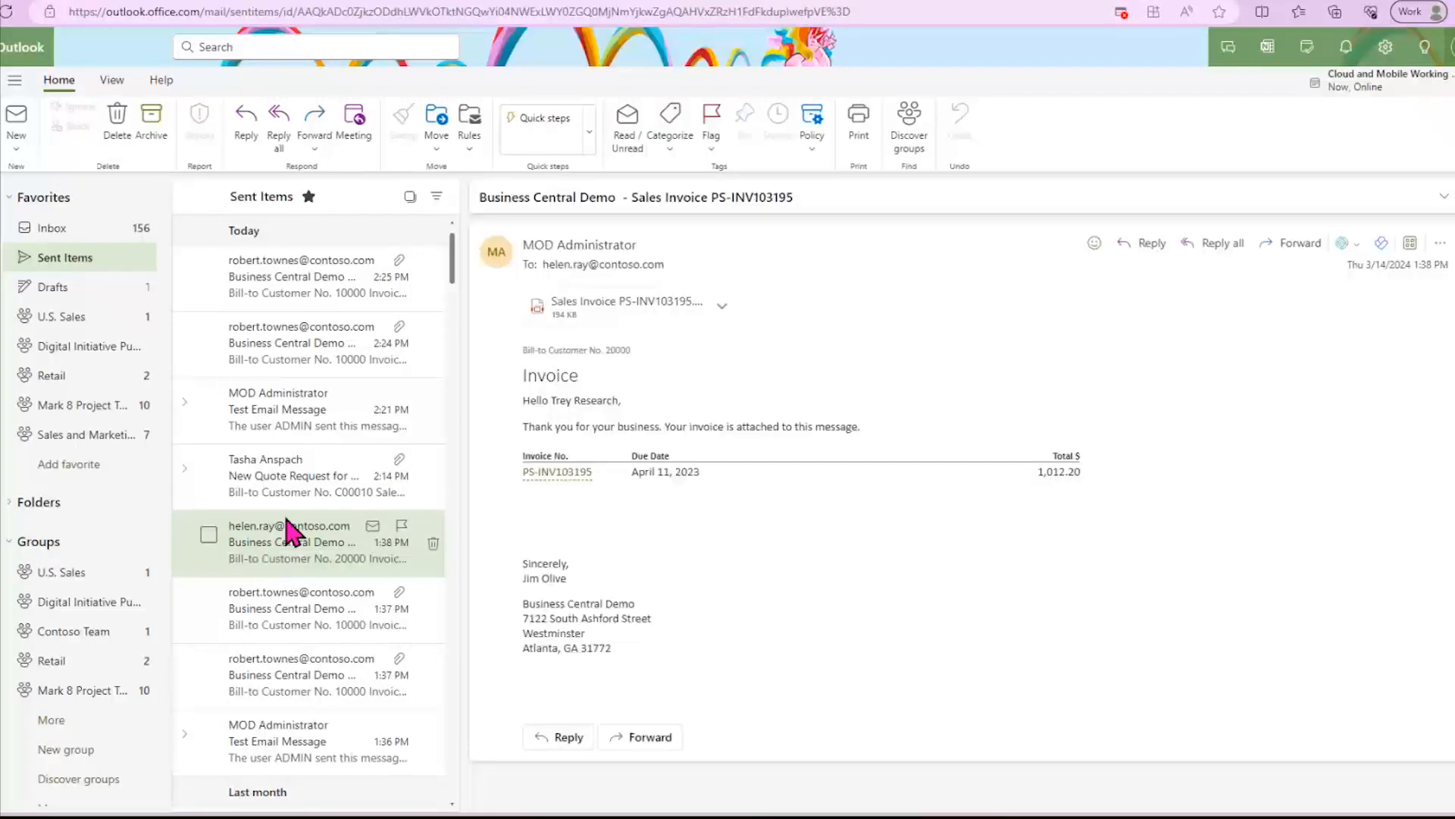
click(289, 397)
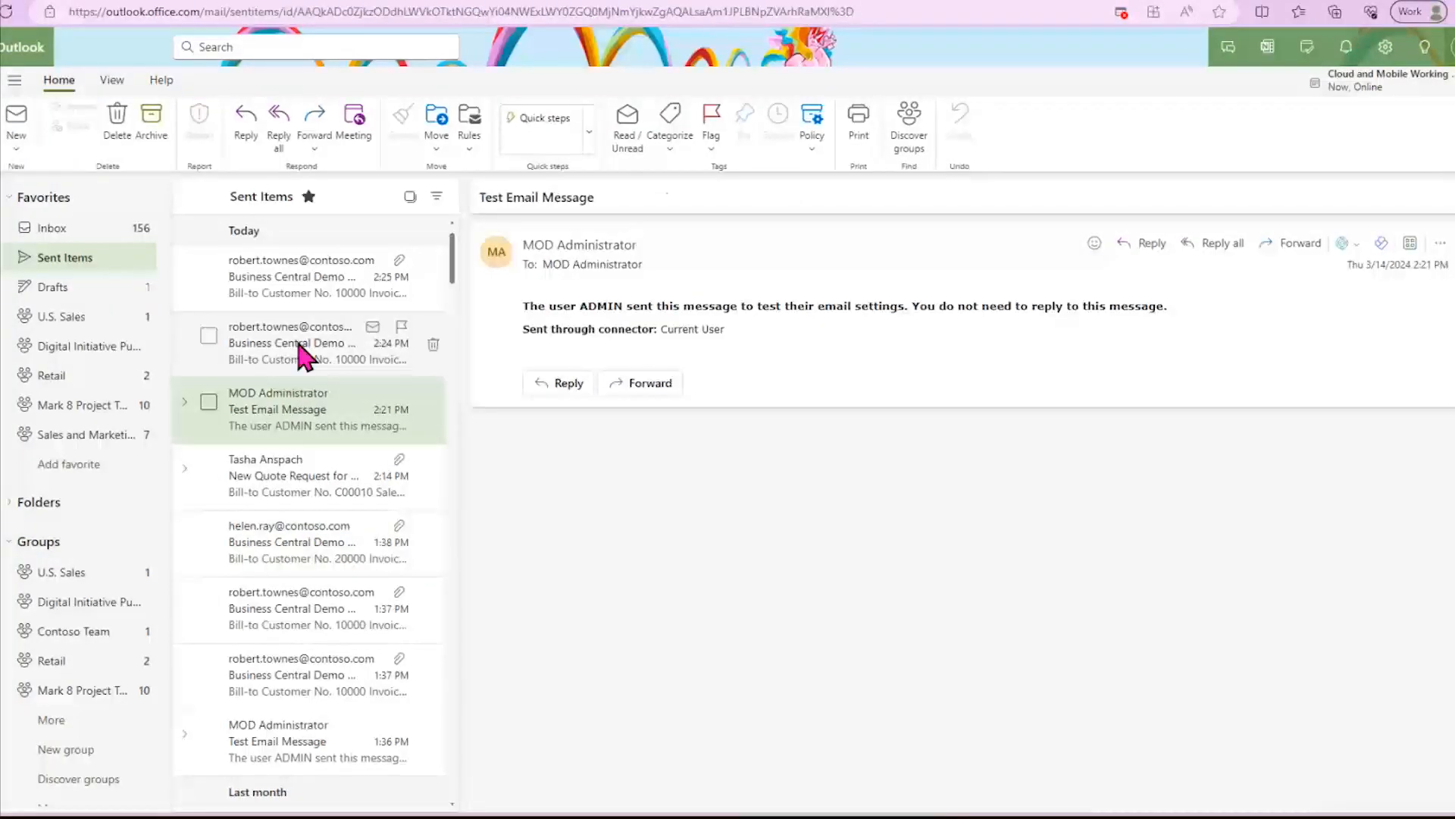
click(304, 353)
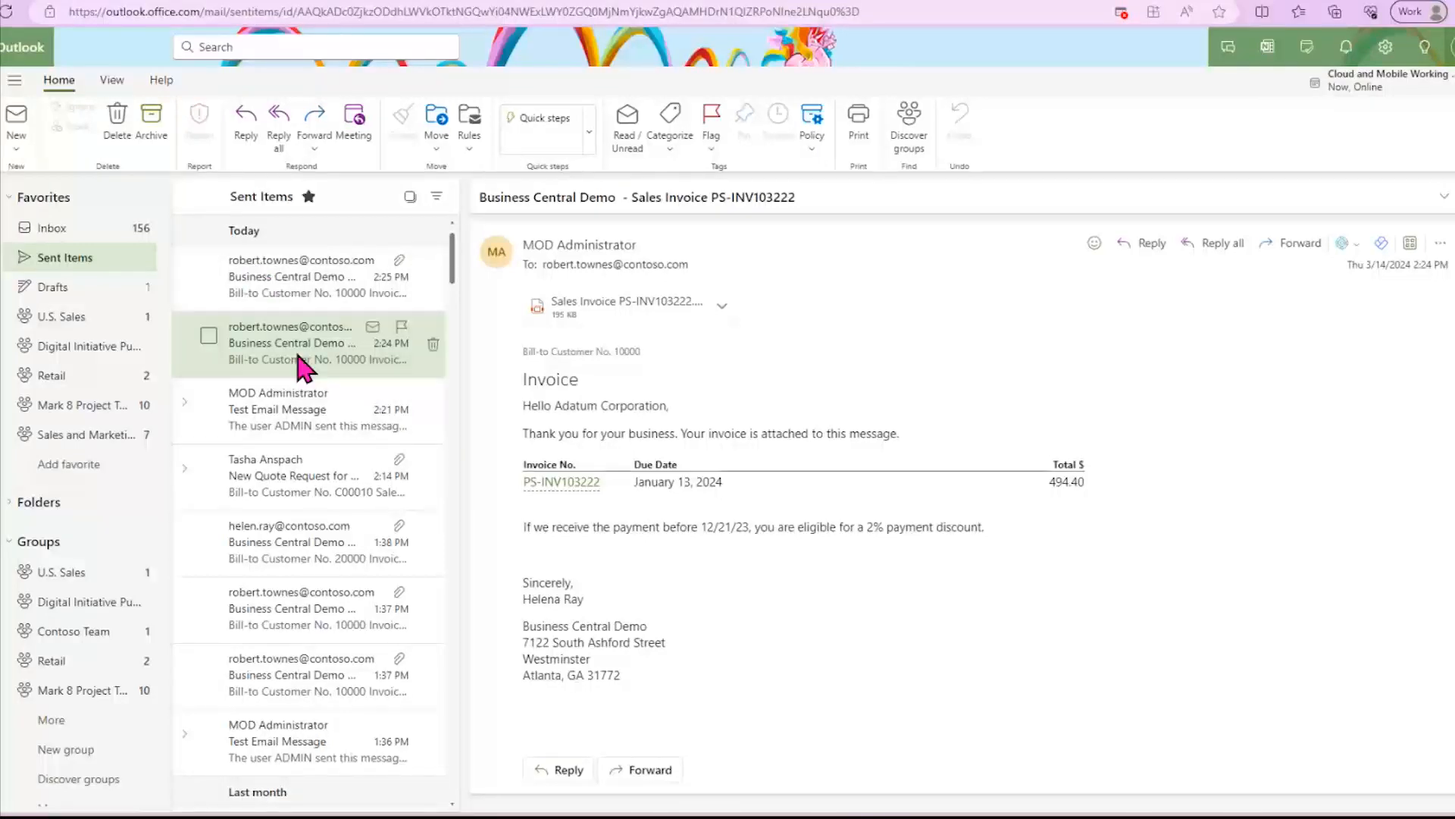
- Return to the Outlook inbox, view Integrated apps in the Microsoft 365 admin center, and switch back to Business Central
click(75, 228)
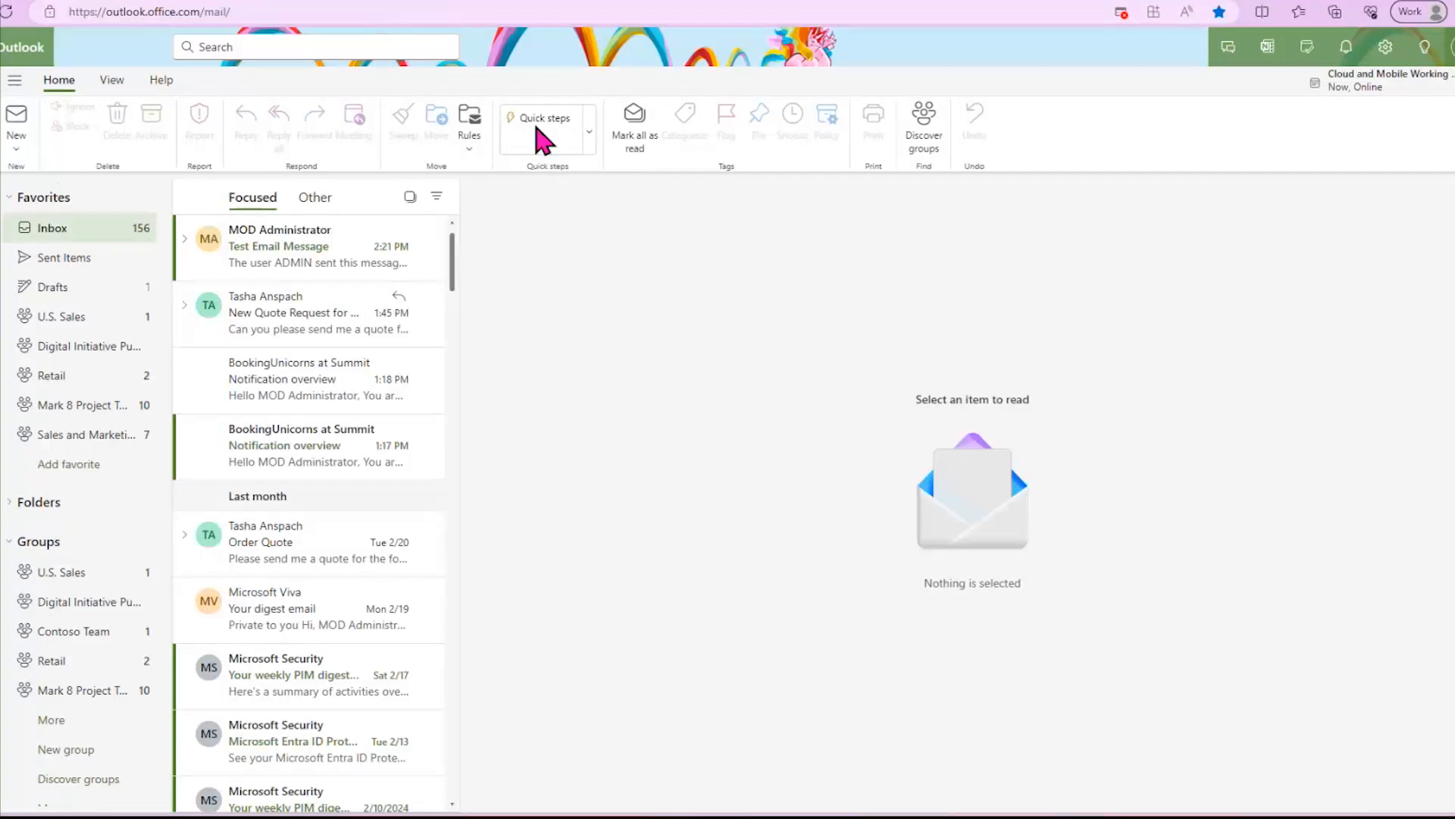
click(356, 7)
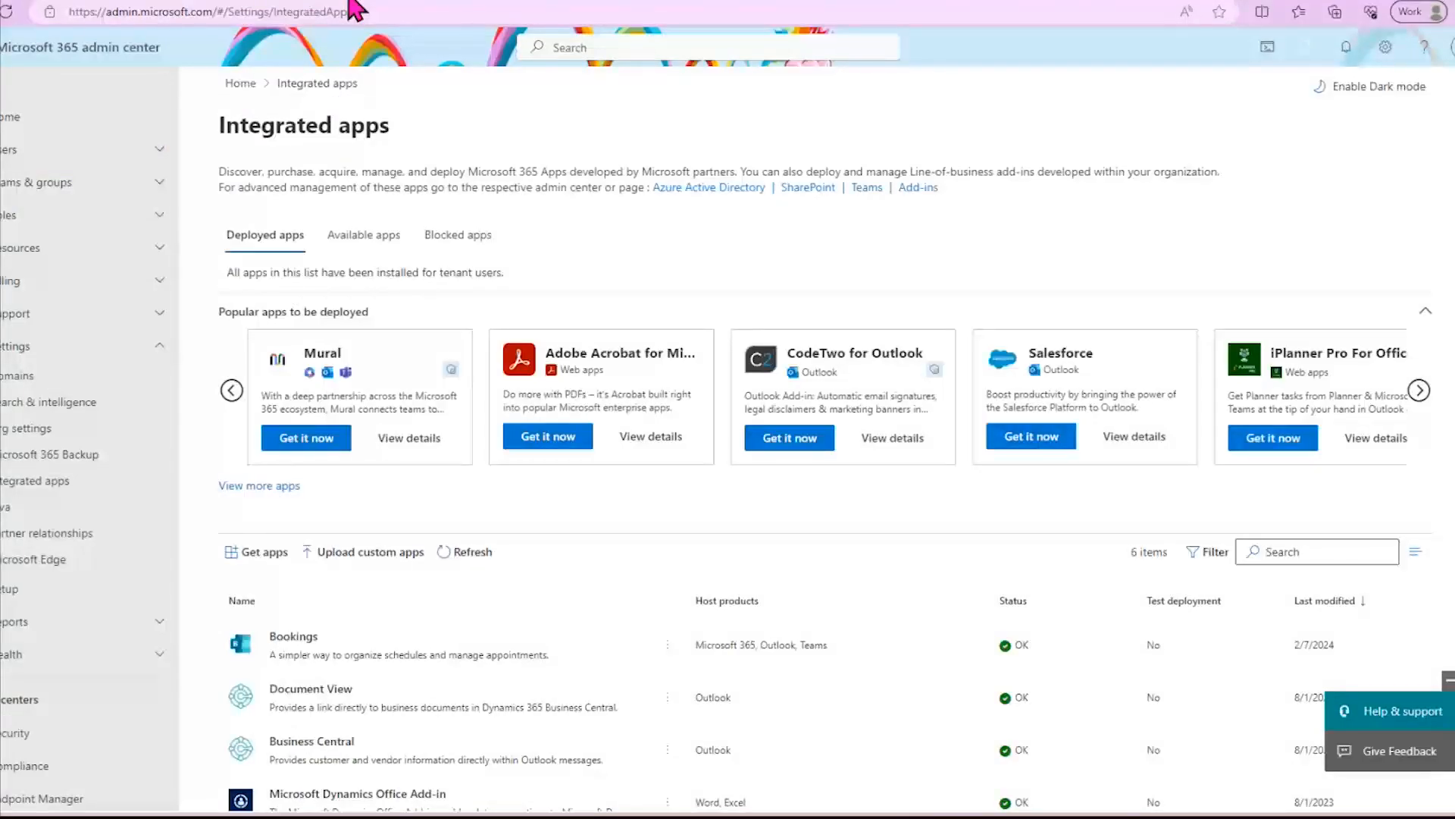
click(168, 2)
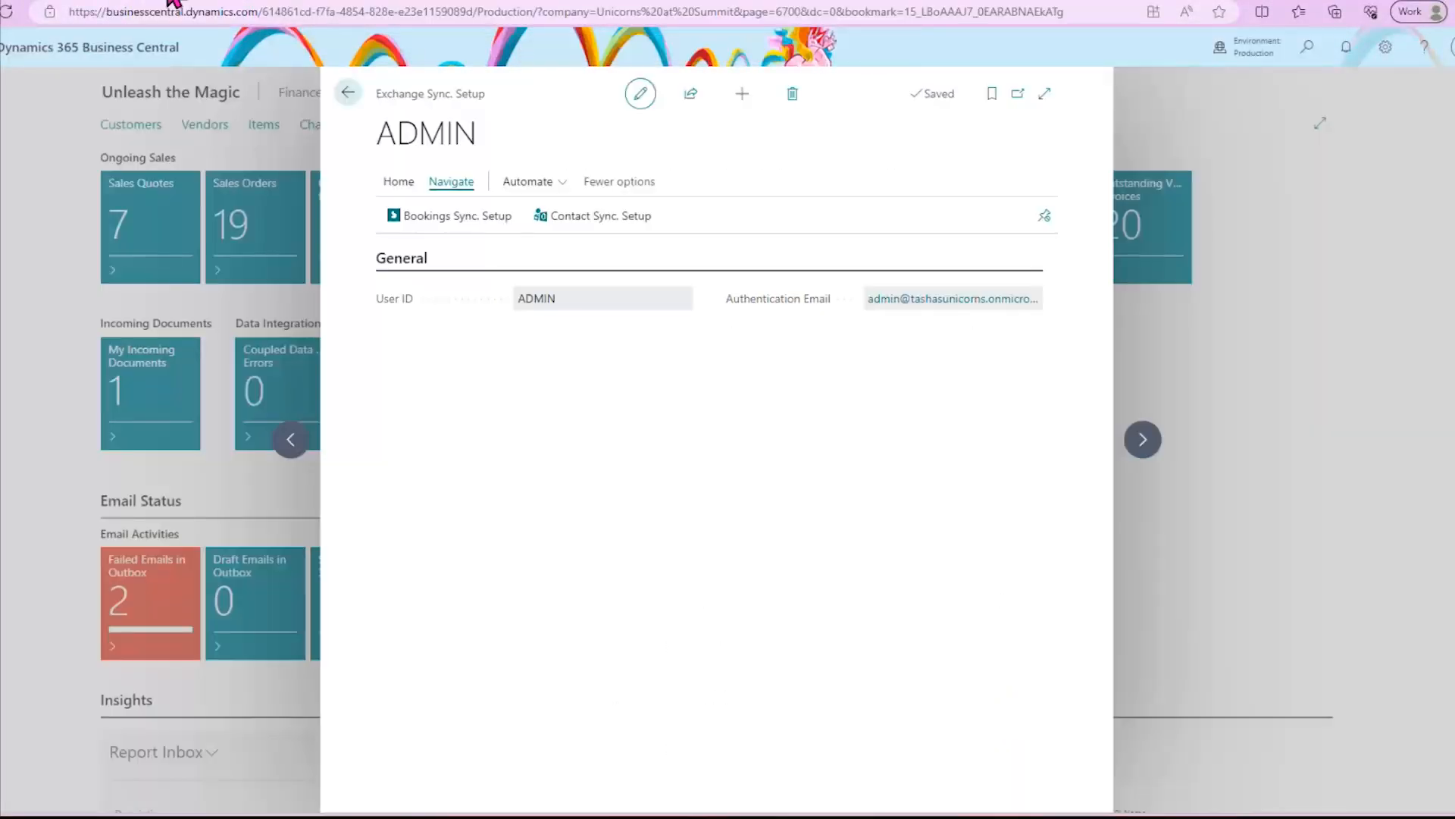